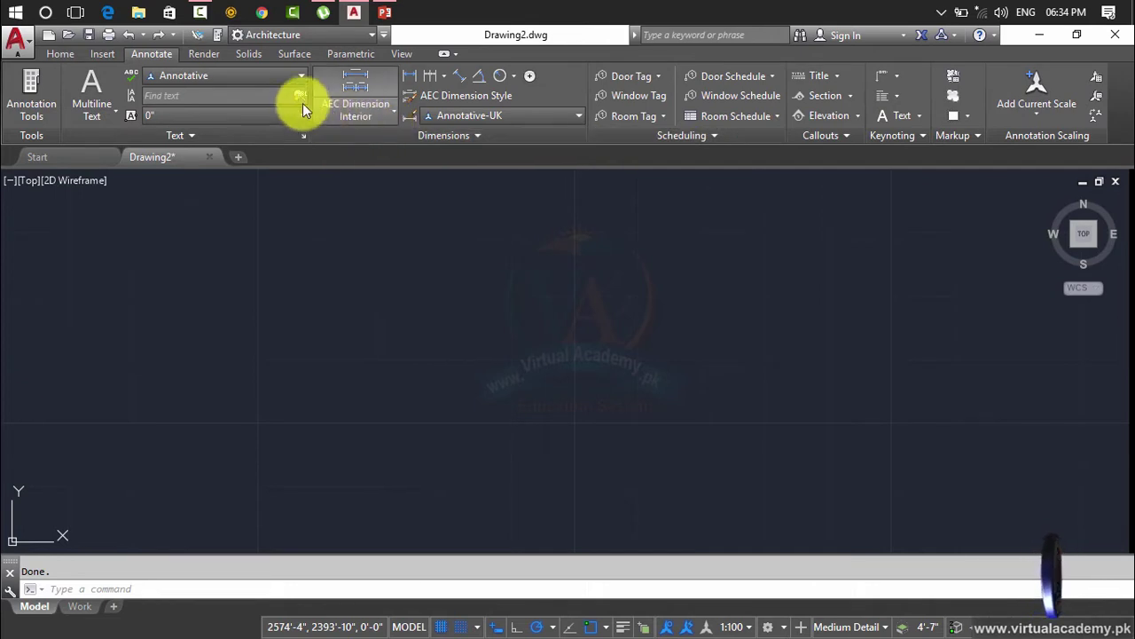
Step: Hide the Solids tab from the ribbon's set of displayed tabs
left_click(200, 56)
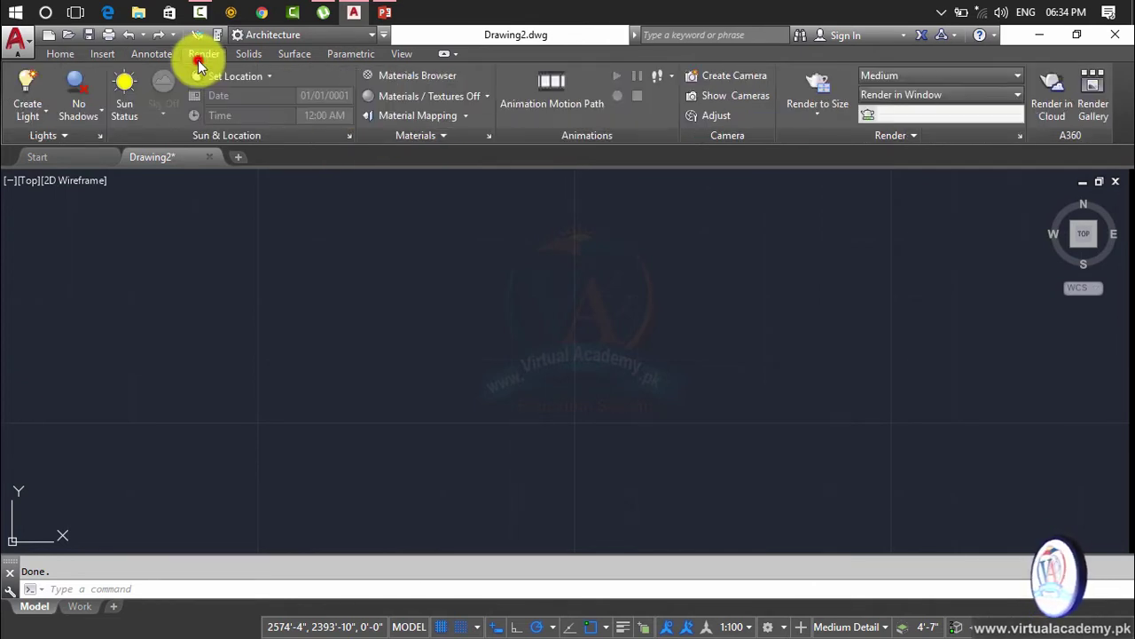
left_click(249, 55)
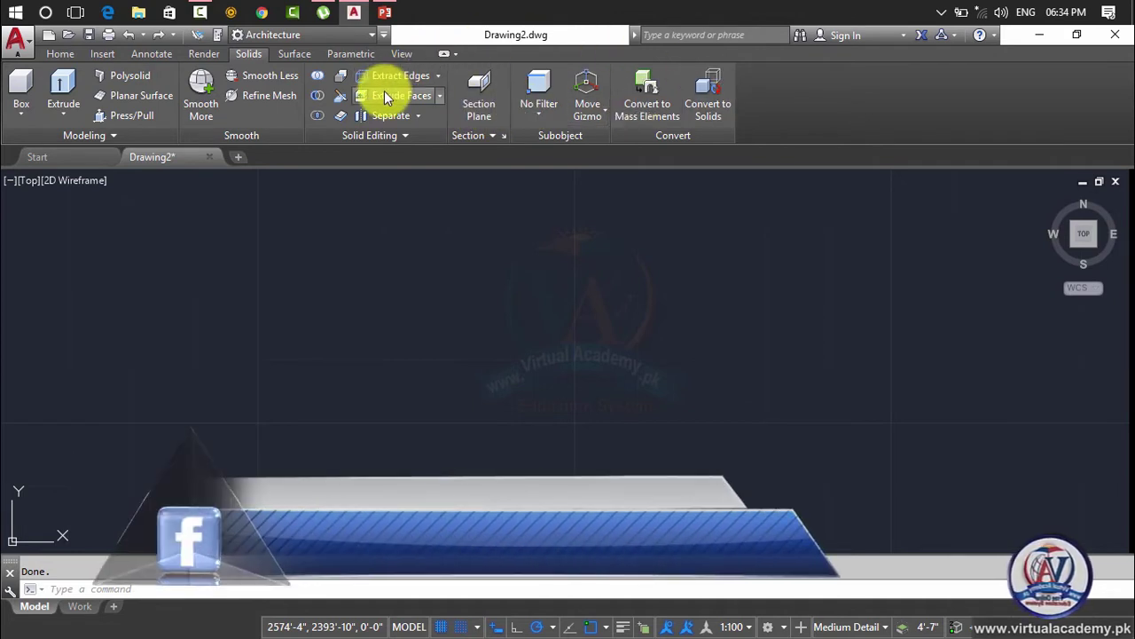
right_click(494, 56)
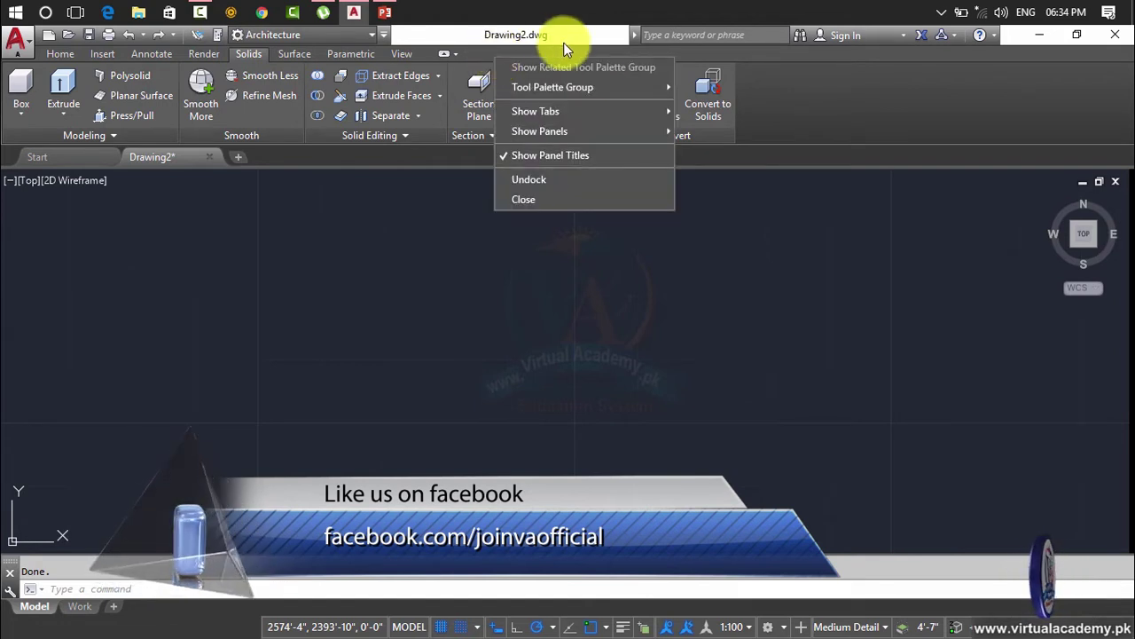
mouse_move(556, 112)
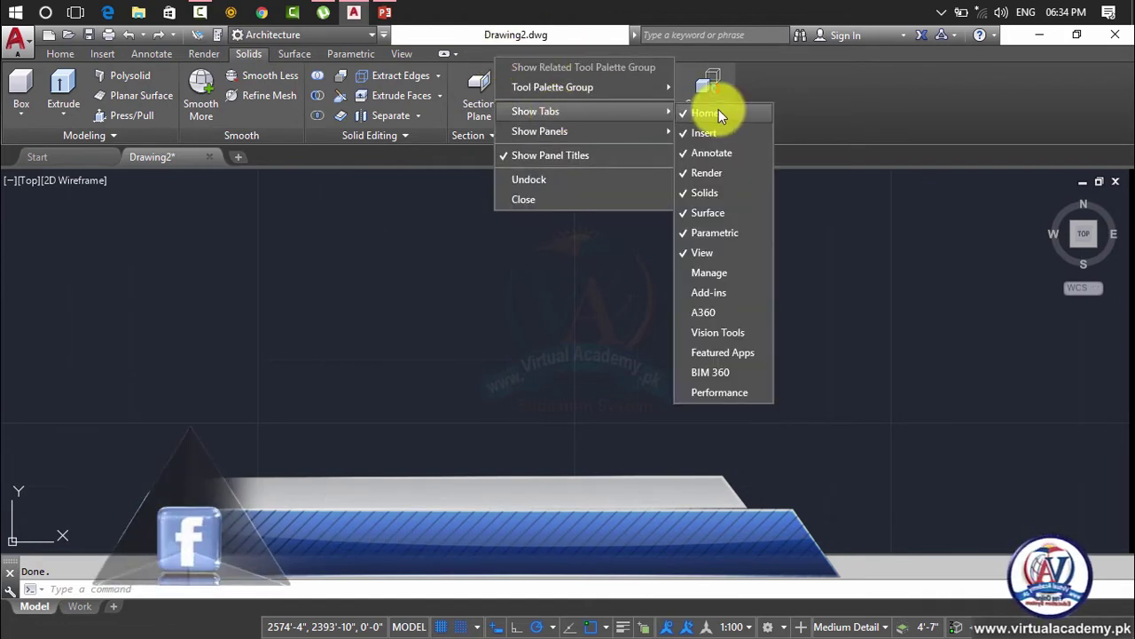
left_click(689, 193)
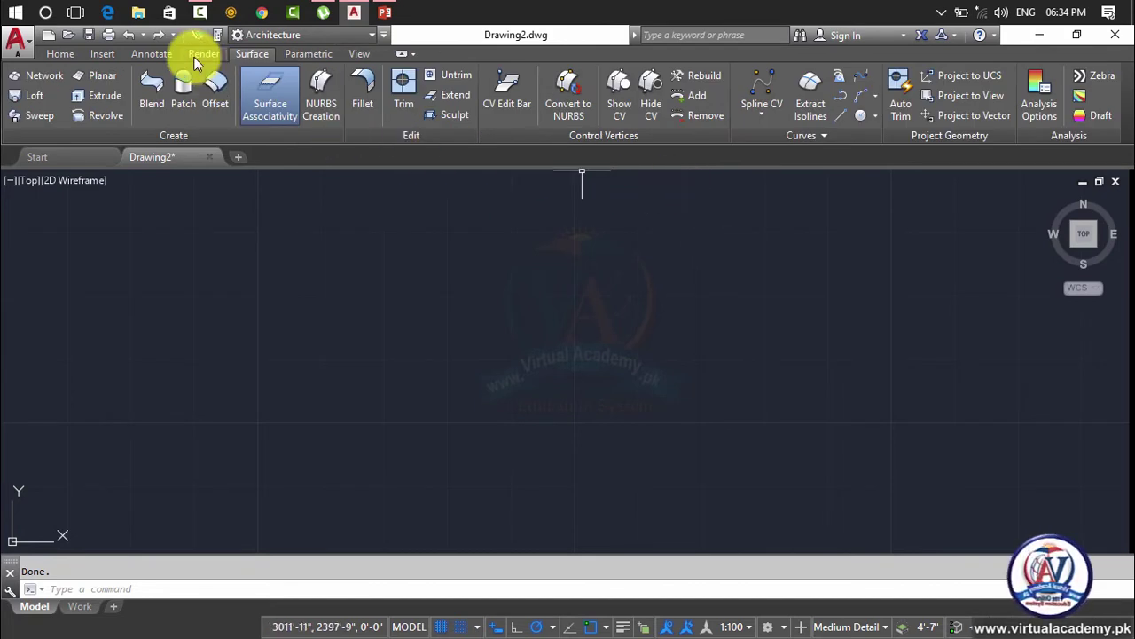
Step: Restore the Solids tab to the ribbon, make it active and list the panels it can show
right_click(429, 58)
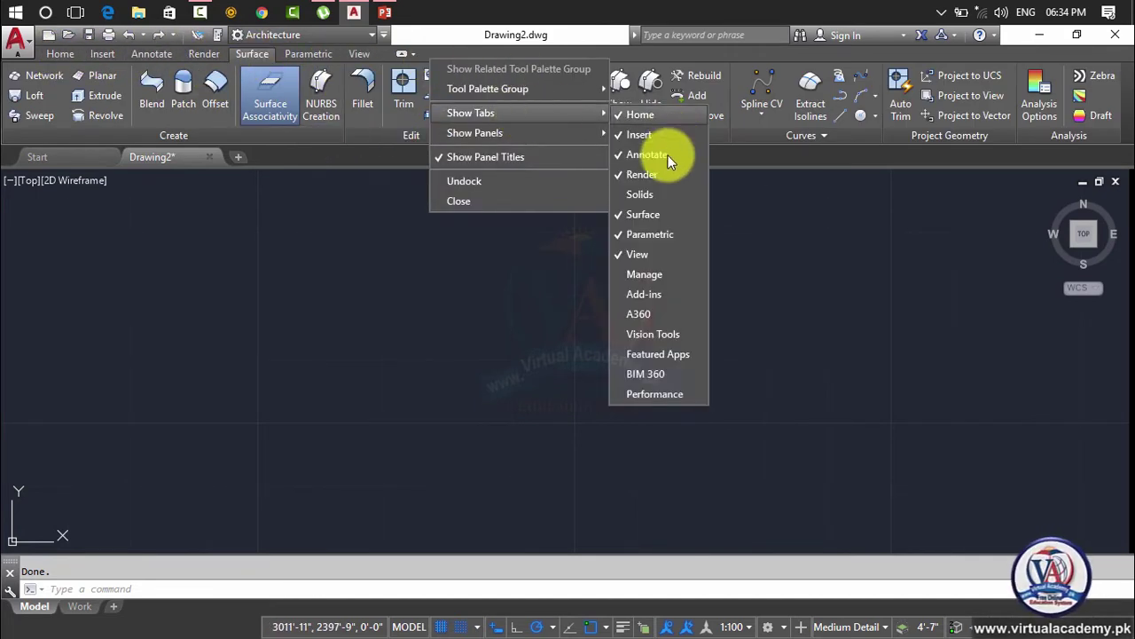
left_click(632, 196)
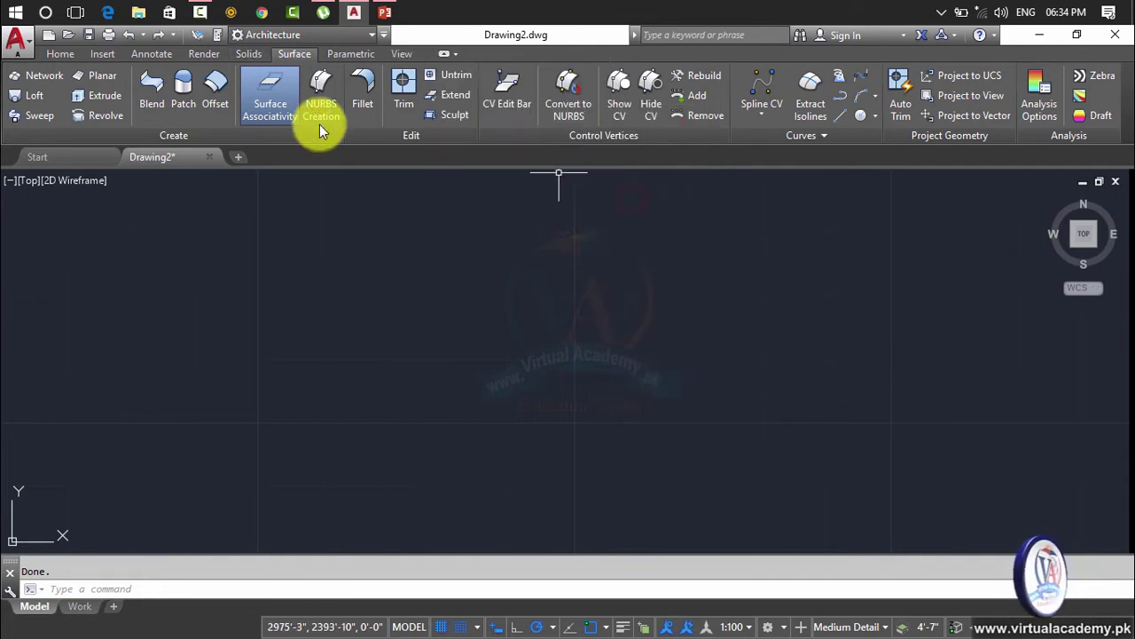
left_click(250, 54)
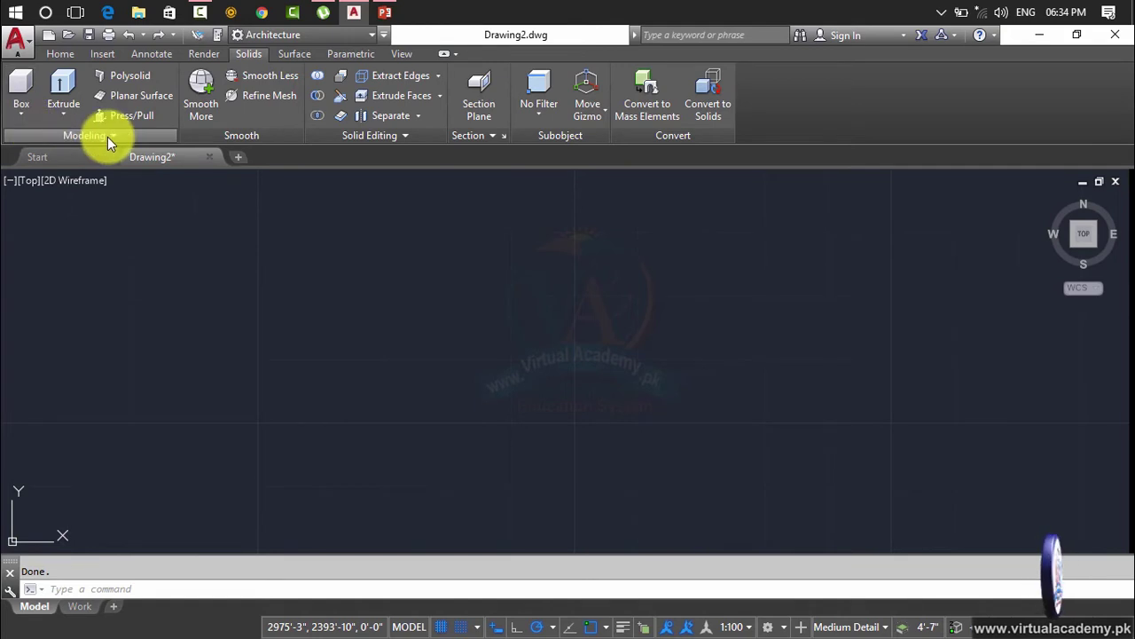
right_click(249, 55)
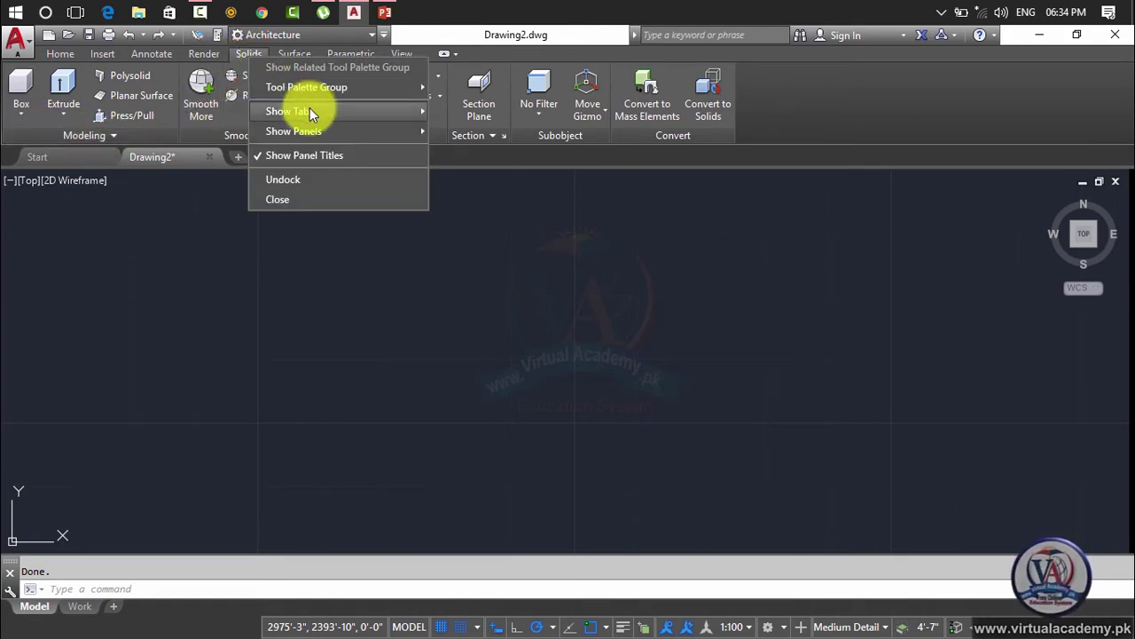
mouse_move(319, 132)
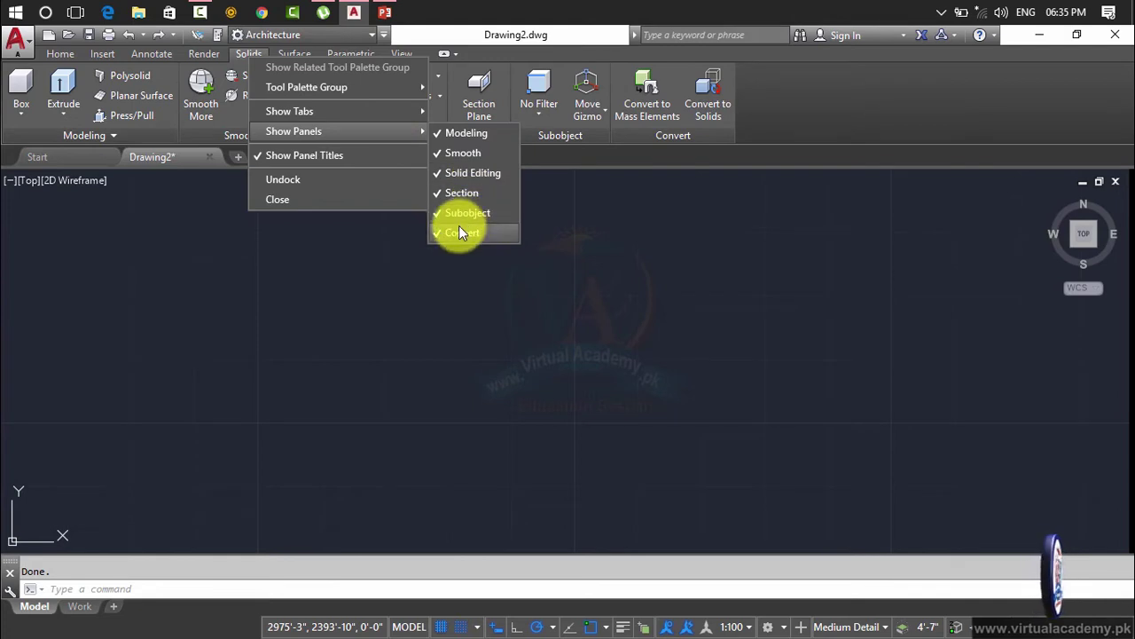
left_click(803, 124)
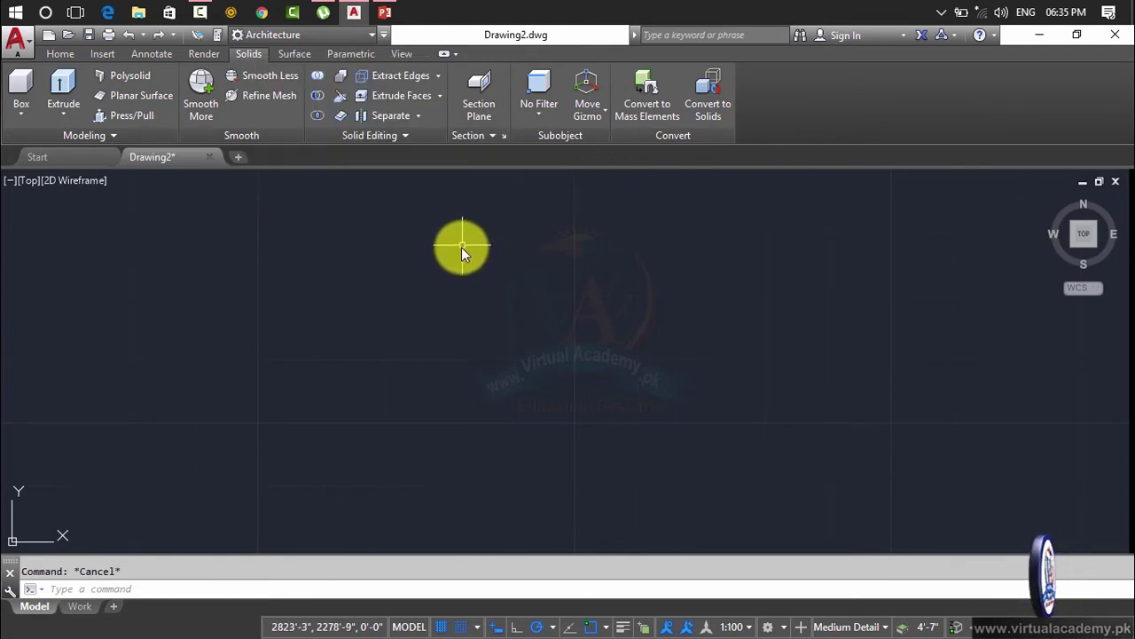
Step: Set the viewport's visual style to Realistic and its view to SE Isometric
left_click(75, 182)
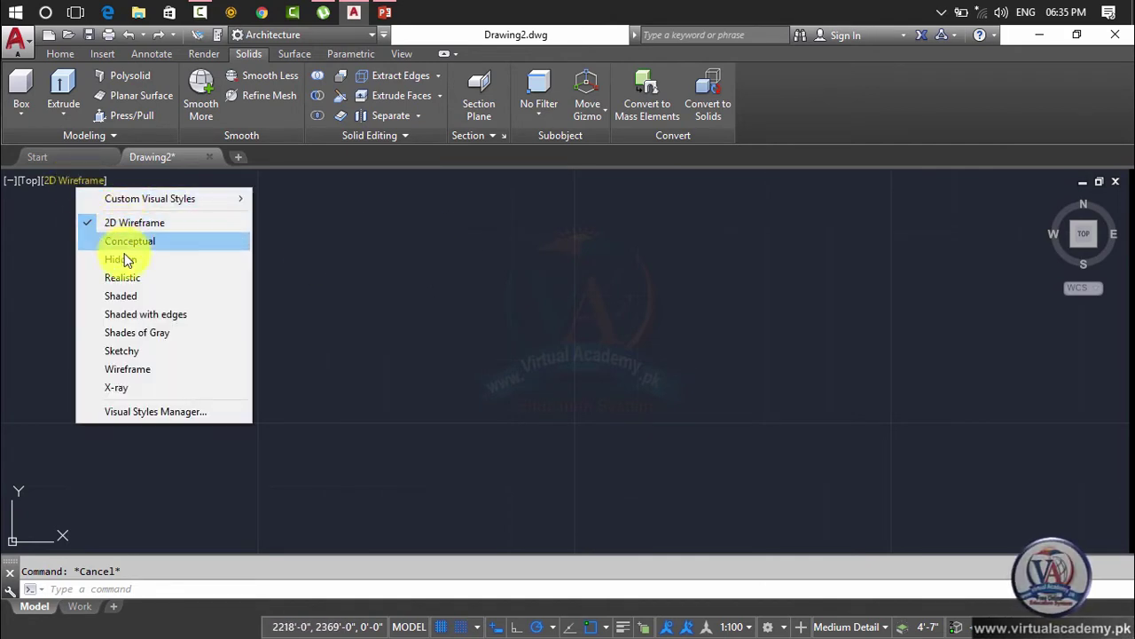
left_click(126, 279)
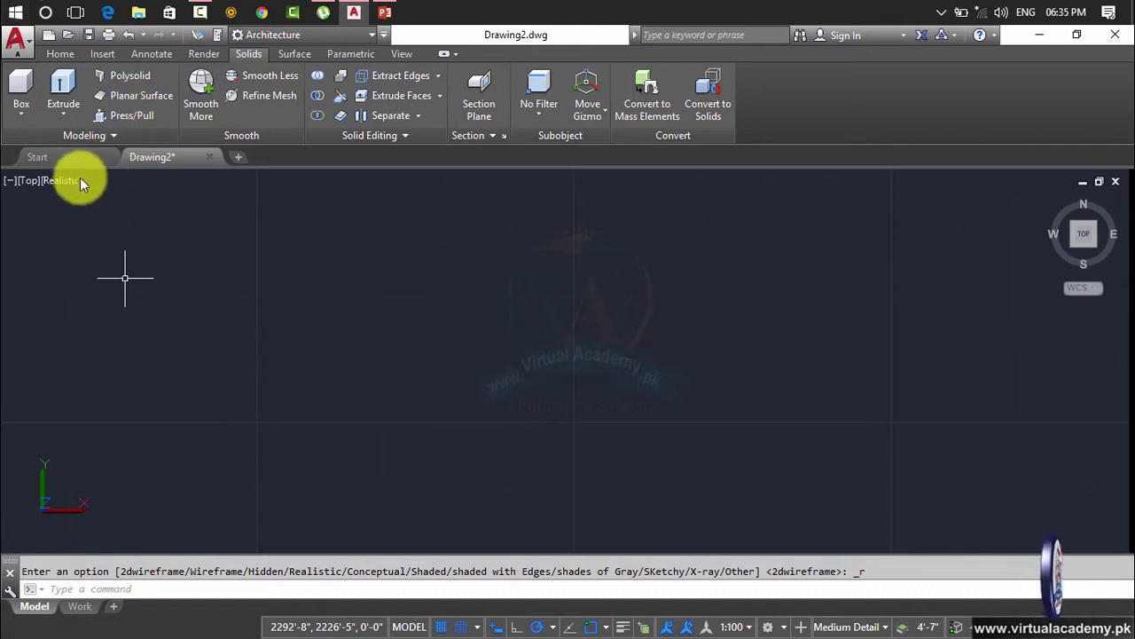
left_click(29, 181)
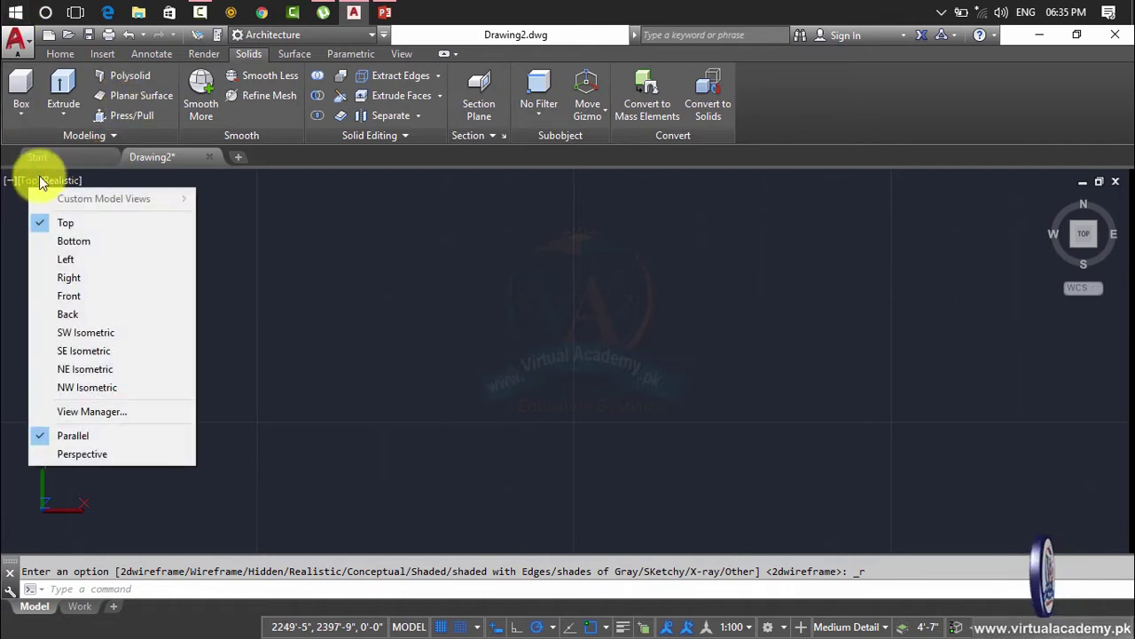
left_click(114, 350)
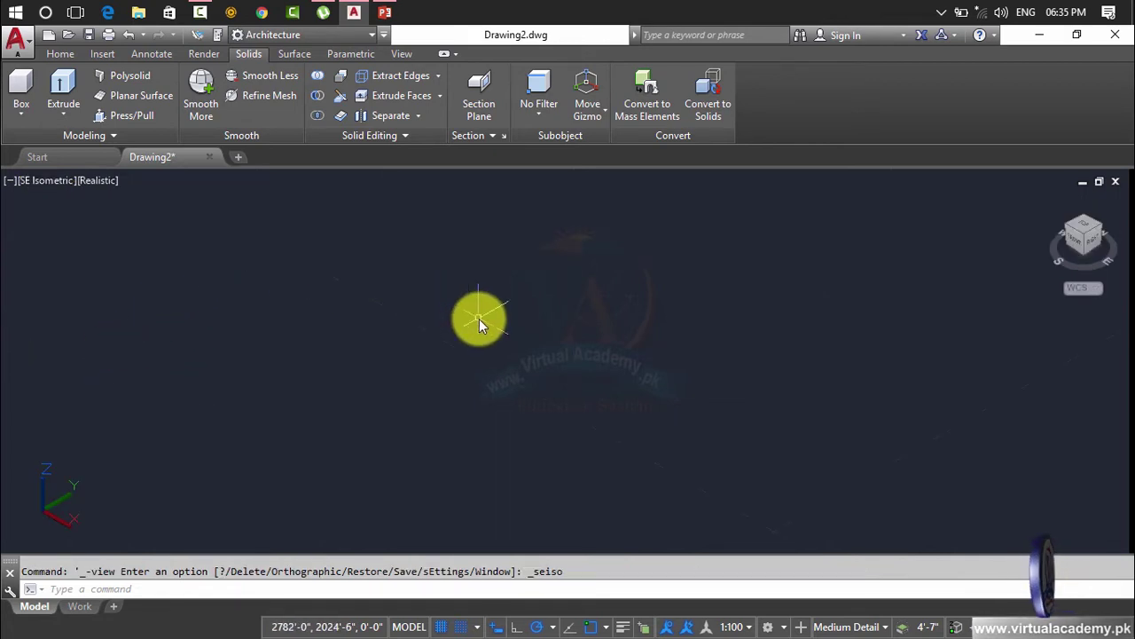
Step: Review the drawing units and accept inches with the Architectural length type
type("UN")
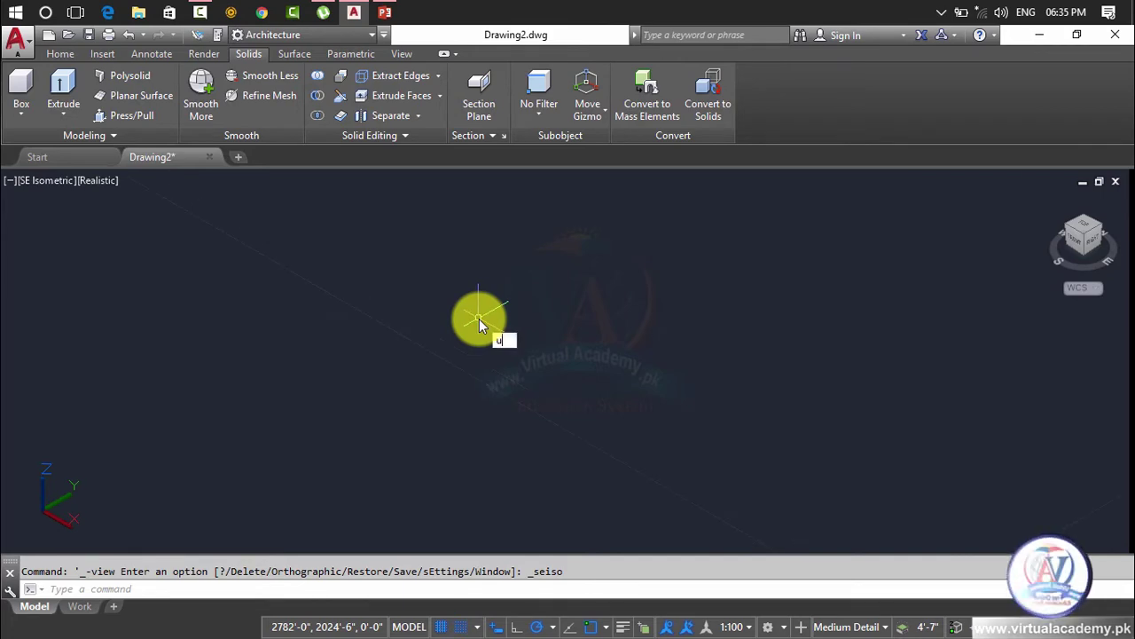
key("Return")
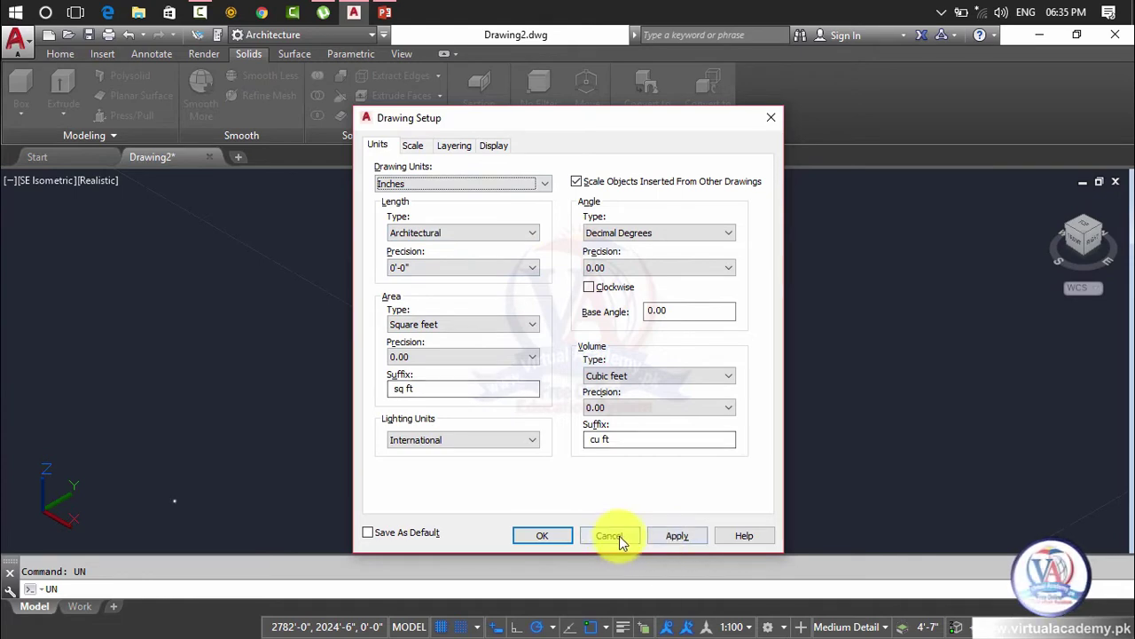
left_click(545, 535)
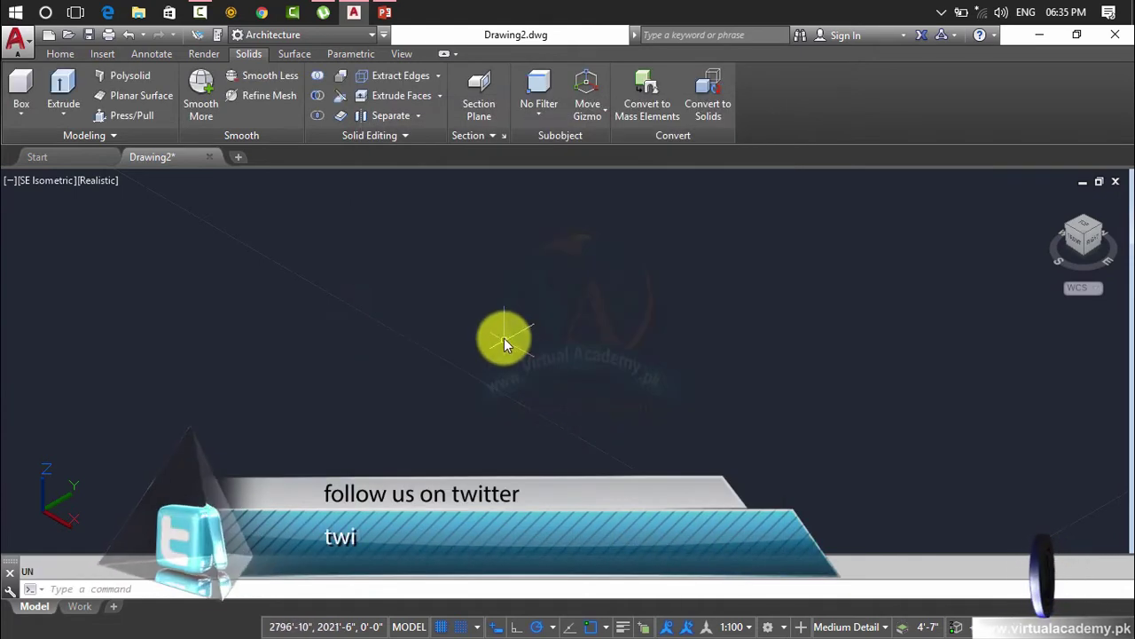
key("Escape")
Step: Draw a 10' reference line running horizontally across the screen near the middle of the viewport
type("l")
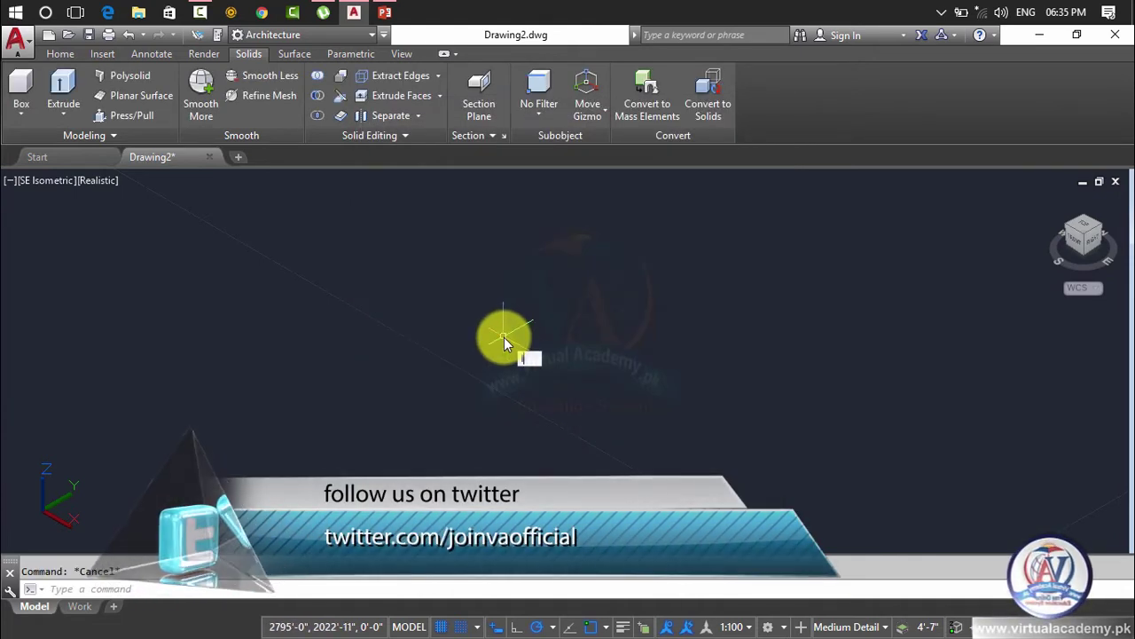
key("Return")
left_click(481, 335)
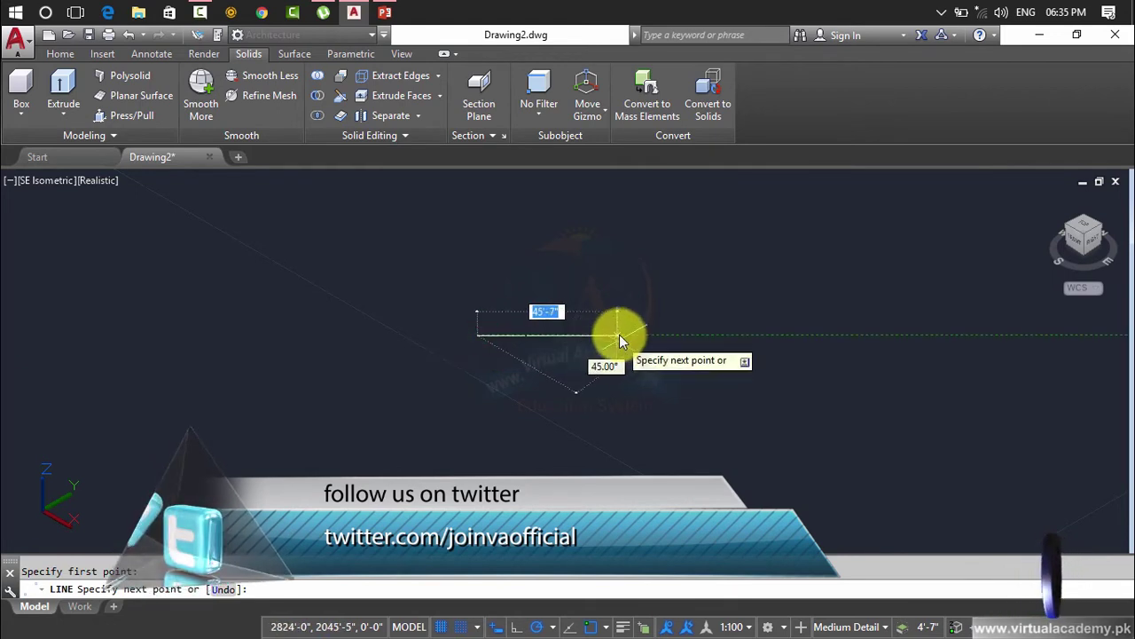
type("10")
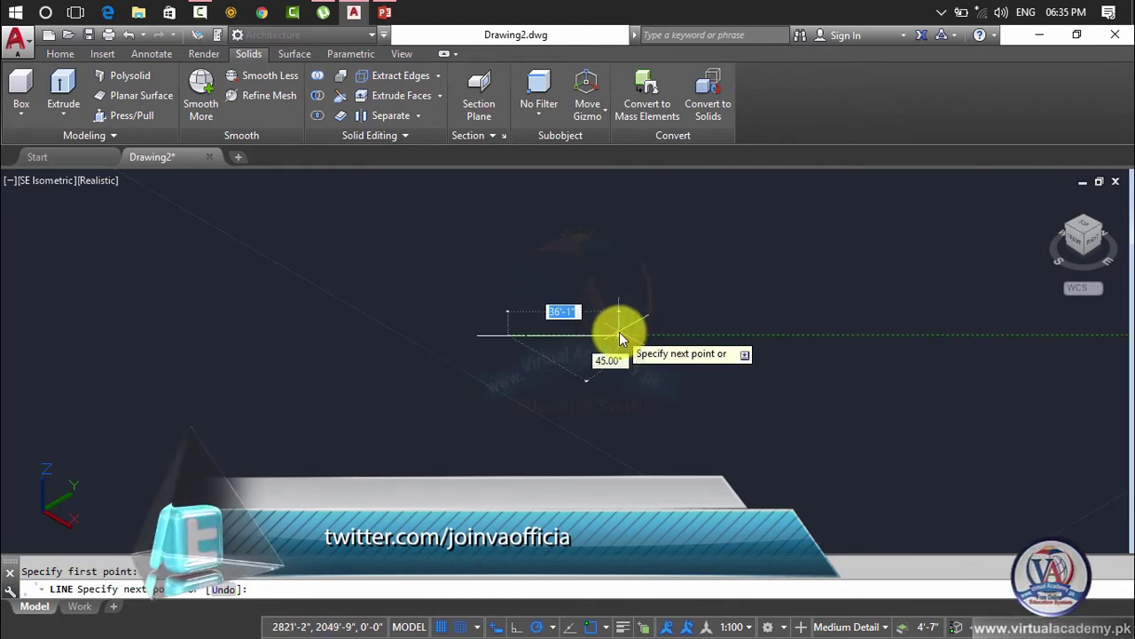
key("Return")
key("Return")
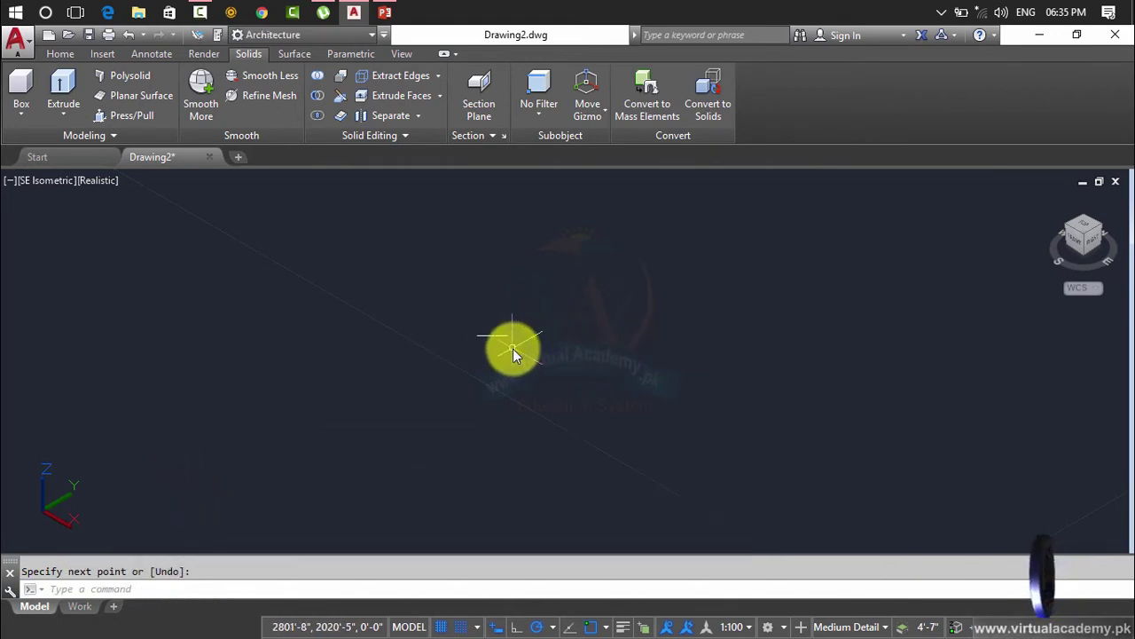
Step: Zoom to the drawing extents to fit the reference line in the view, and erase the line
type("ze")
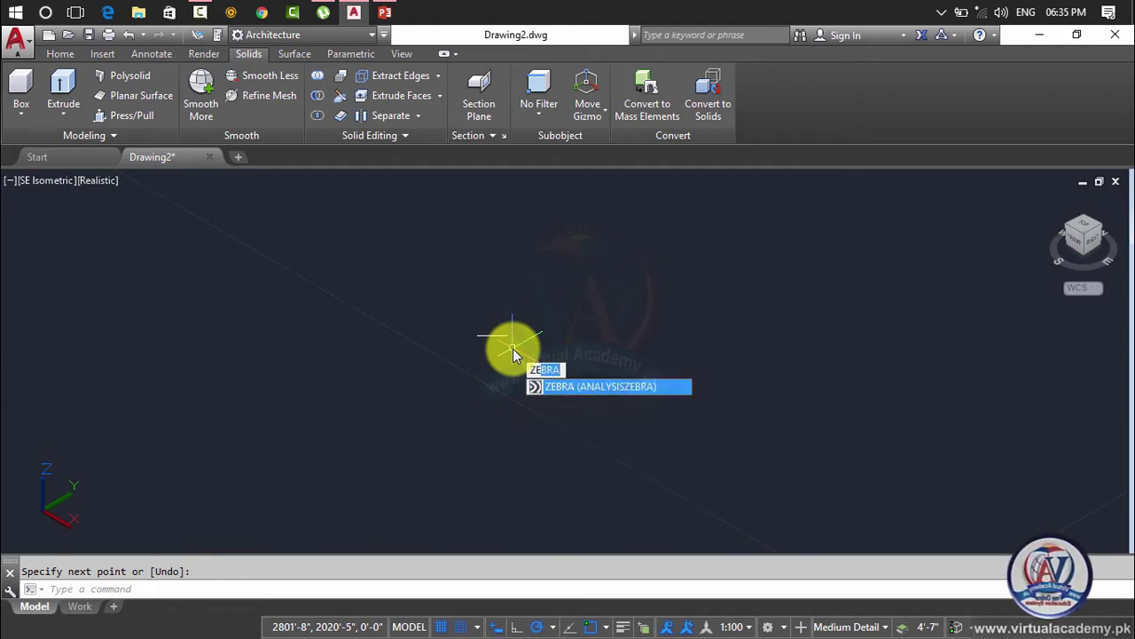
key("Escape")
type("4")
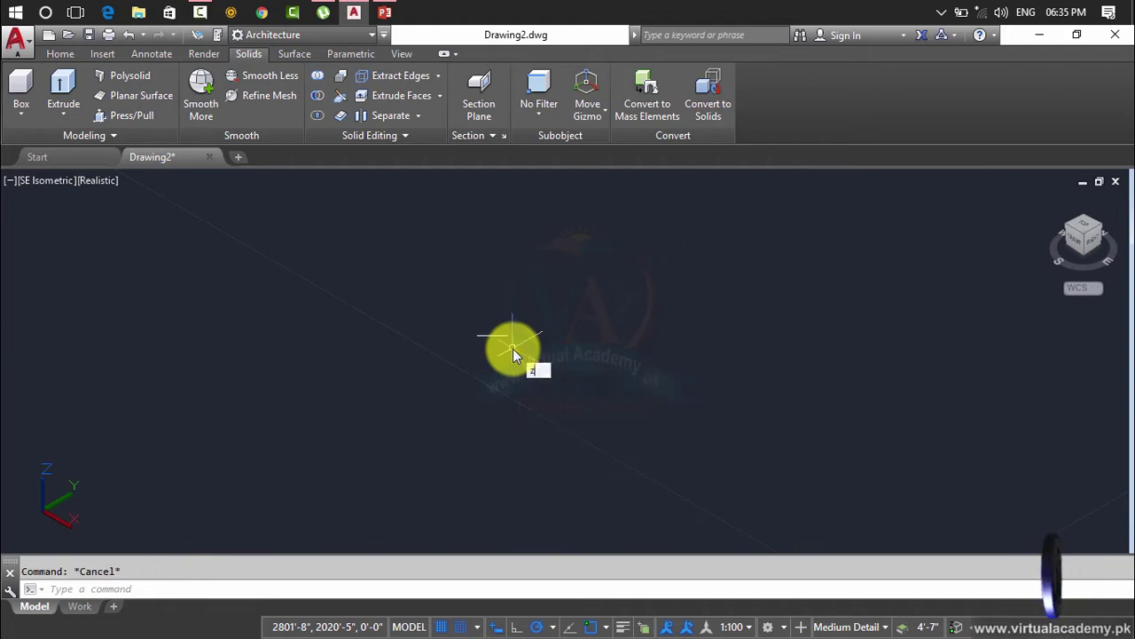
key("BackSpace")
type("ze")
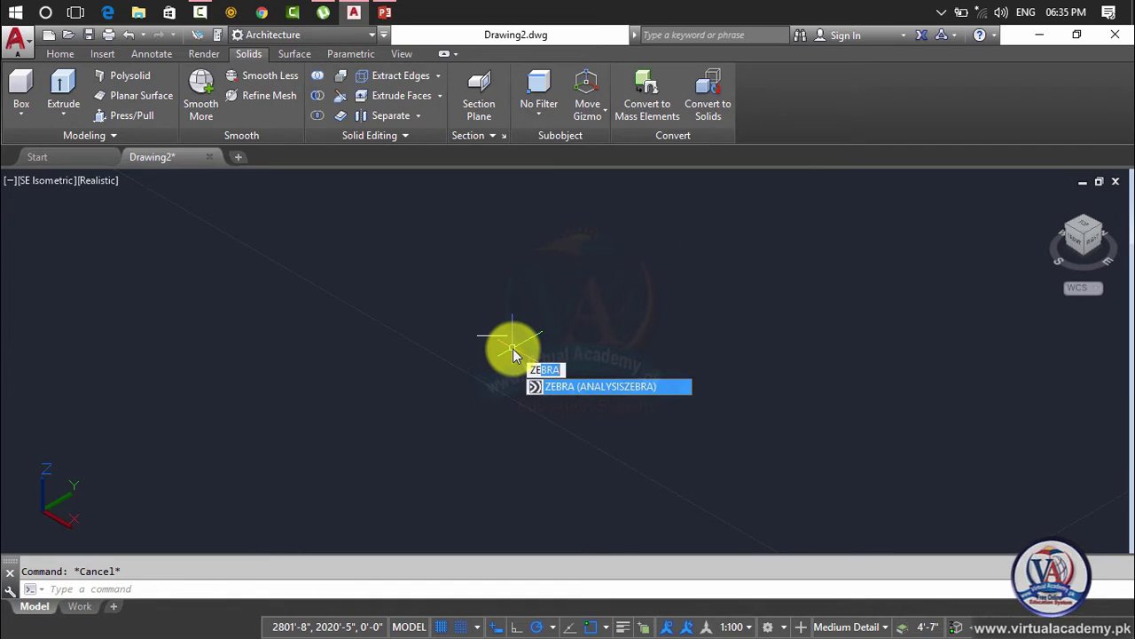
key("BackSpace")
type("e")
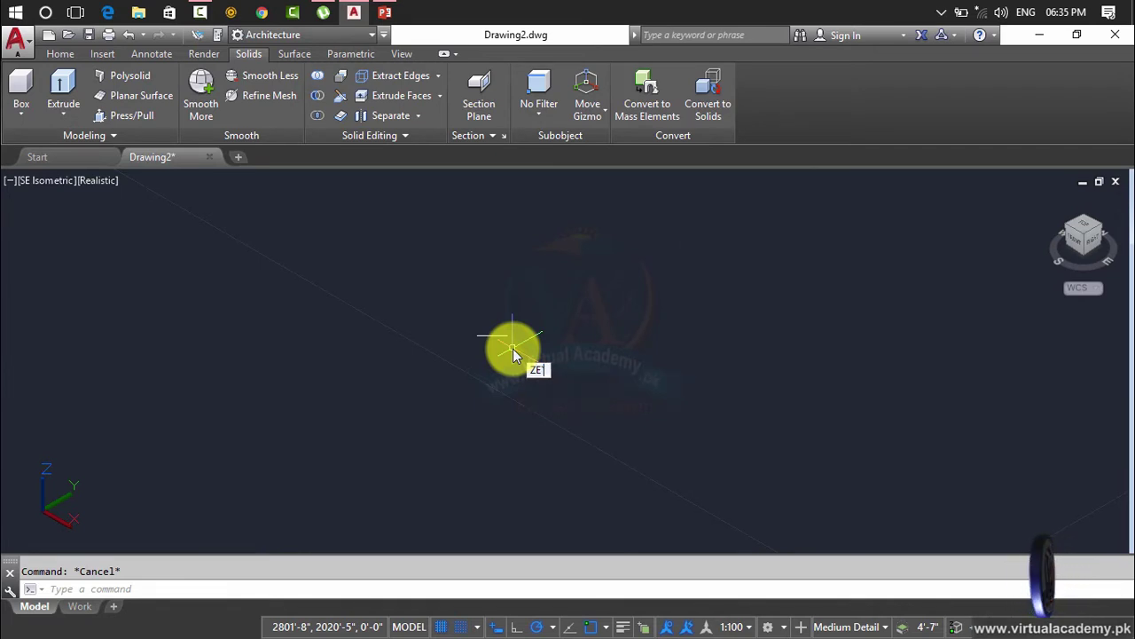
key("BackSpace")
key("Return")
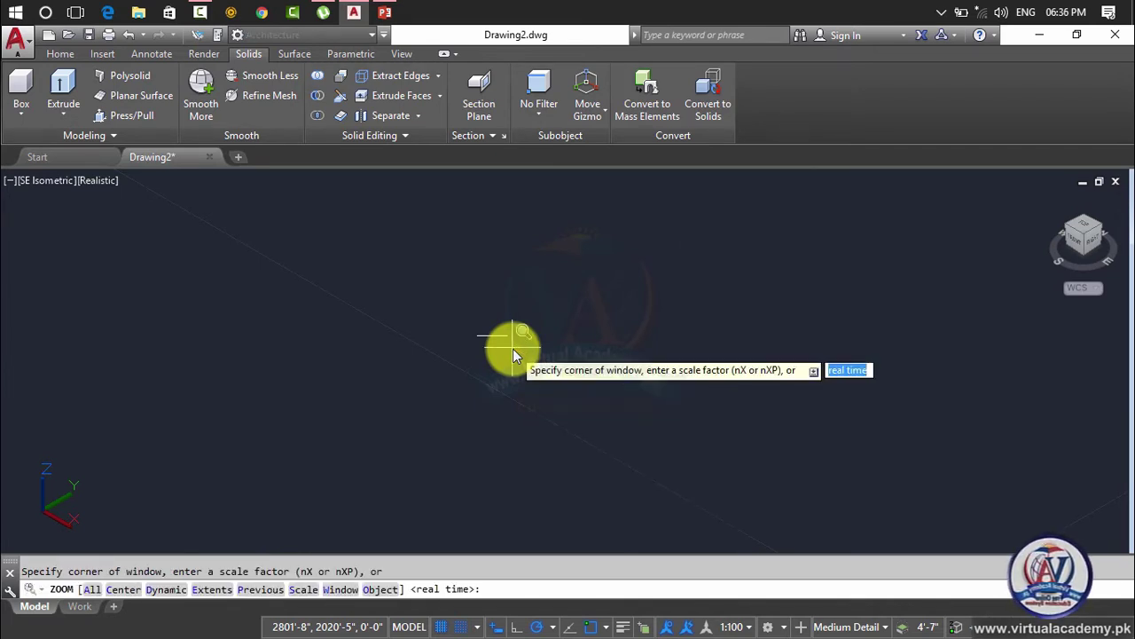
type("e")
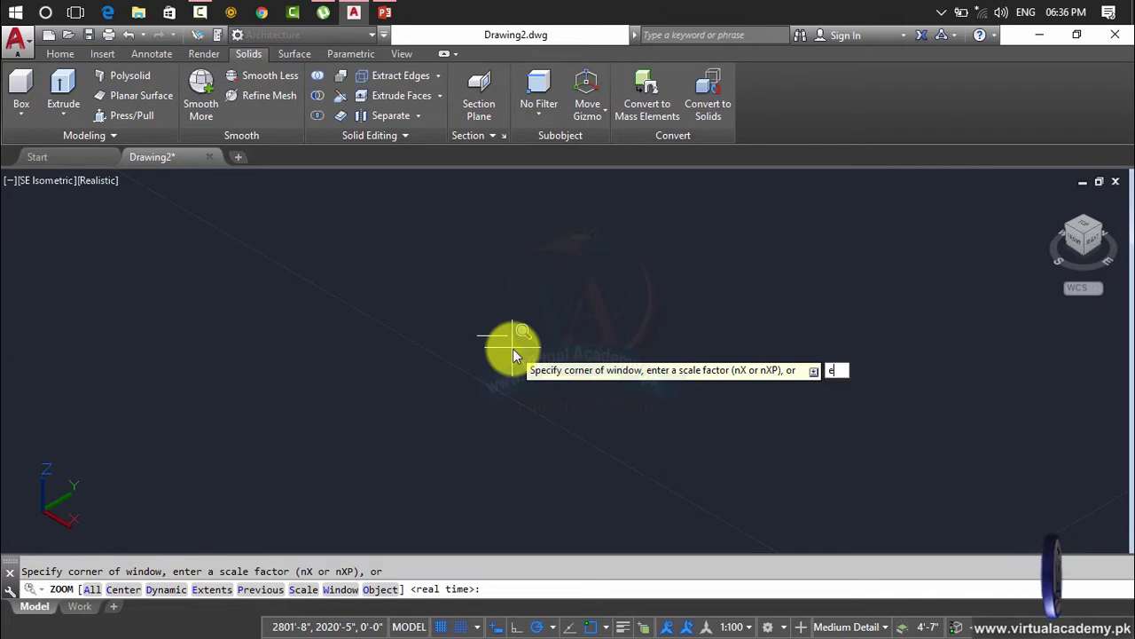
key("Return")
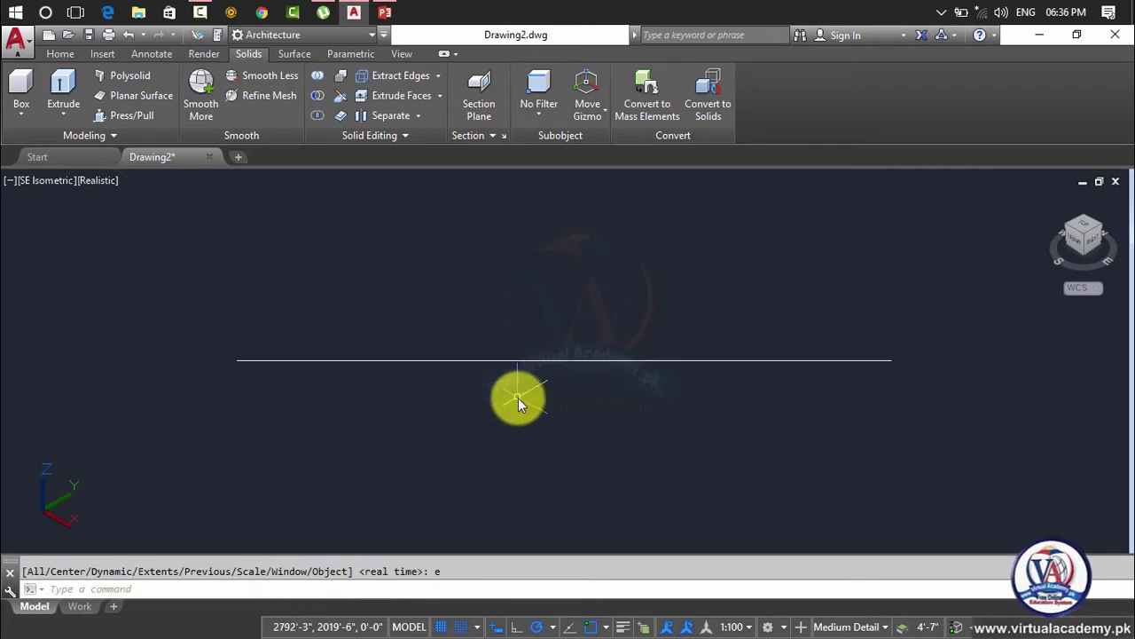
left_click(526, 362)
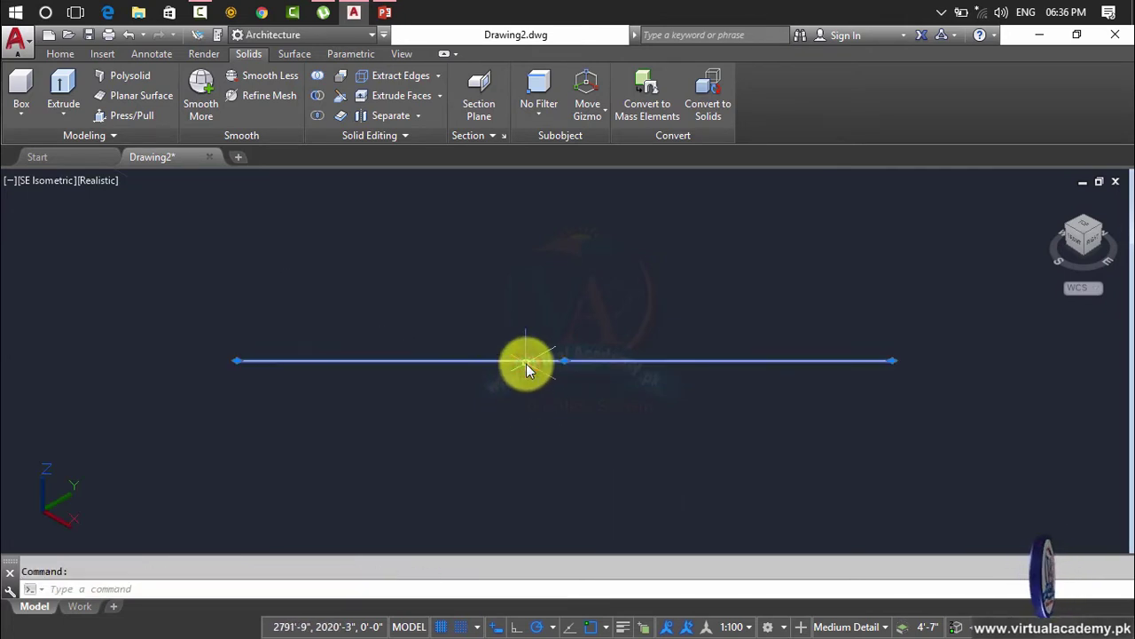
key("Delete")
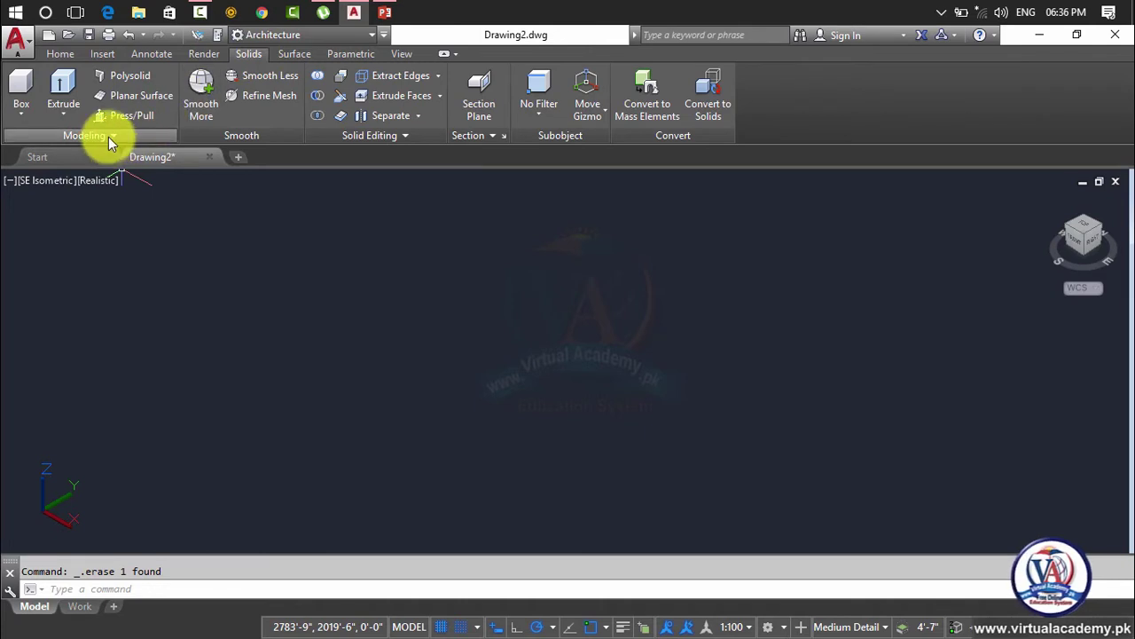
Step: Create a box in empty space with a 1' square base and a height of 5'
left_click(14, 118)
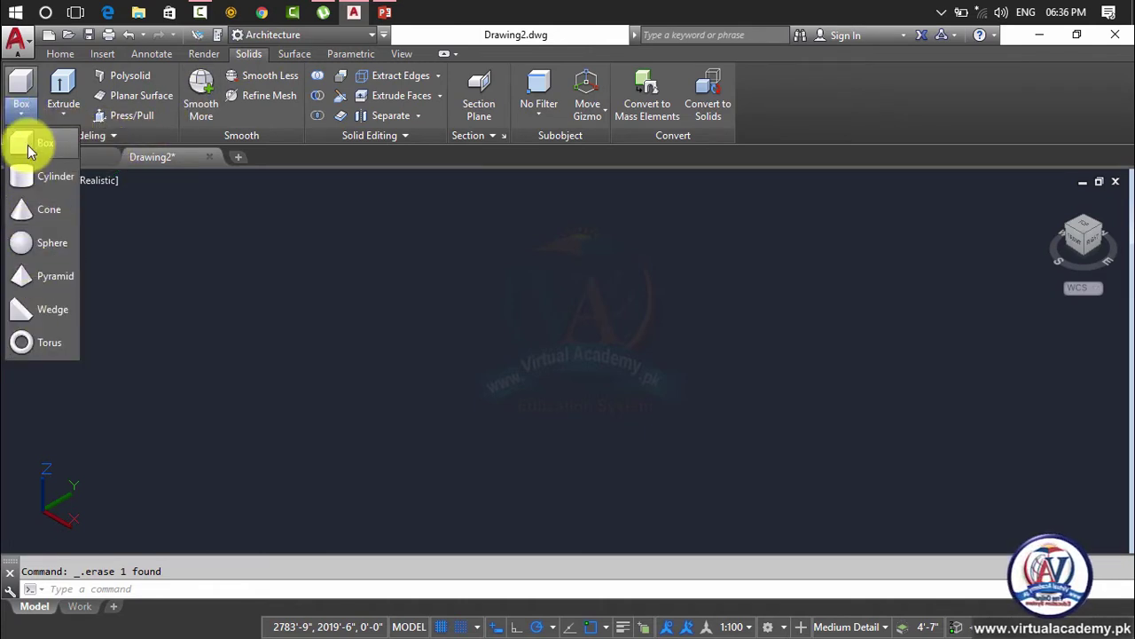
left_click(27, 144)
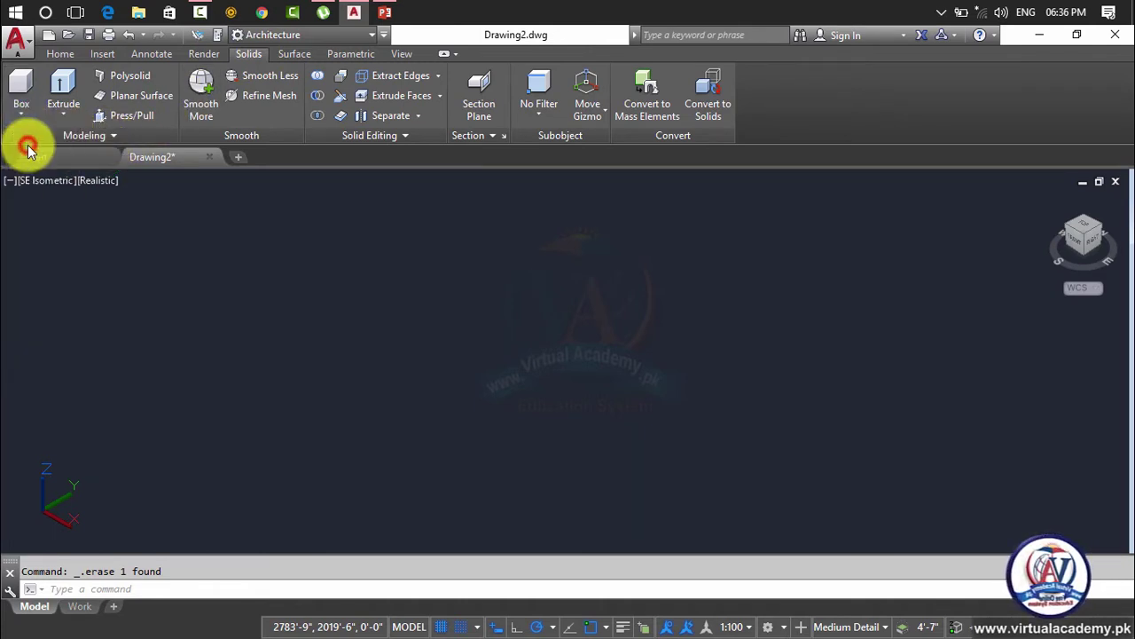
left_click(276, 366)
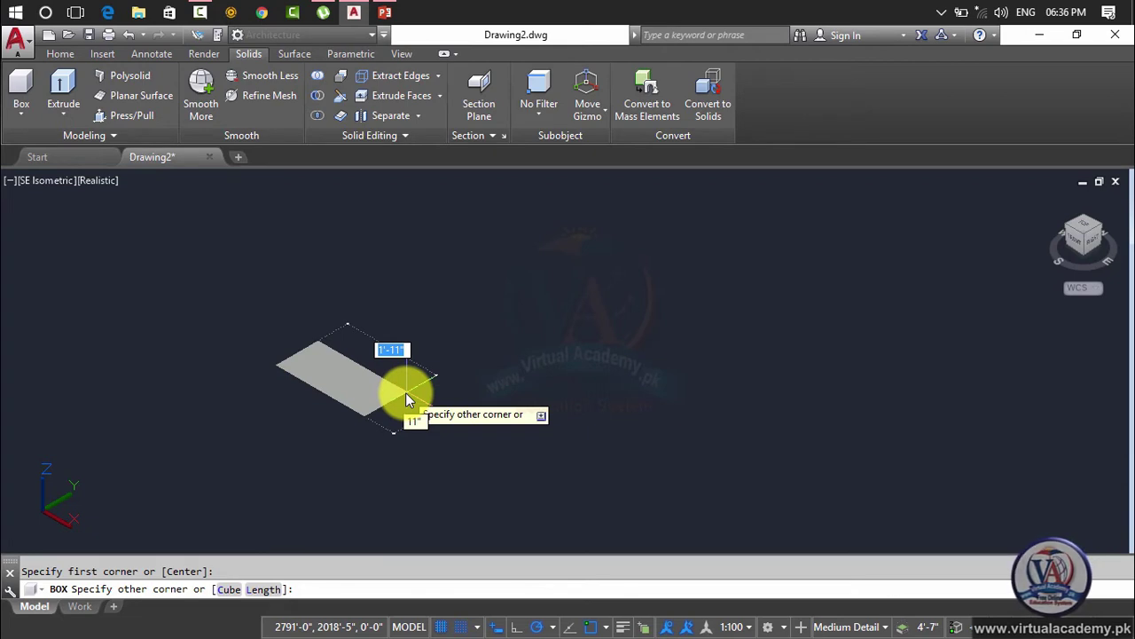
type("1'")
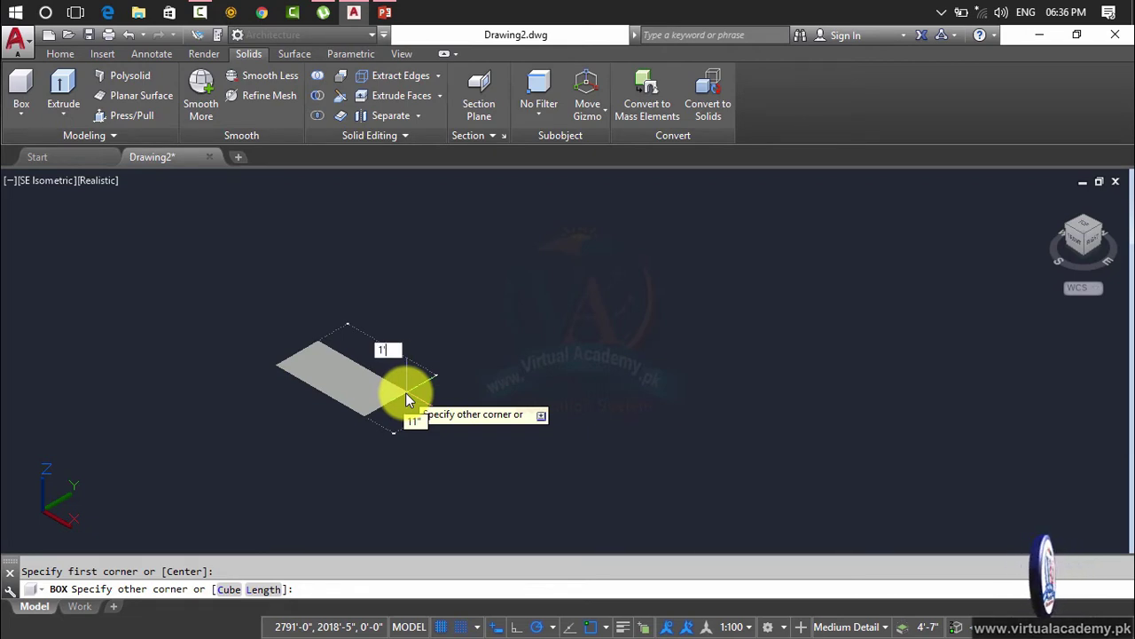
key("Return")
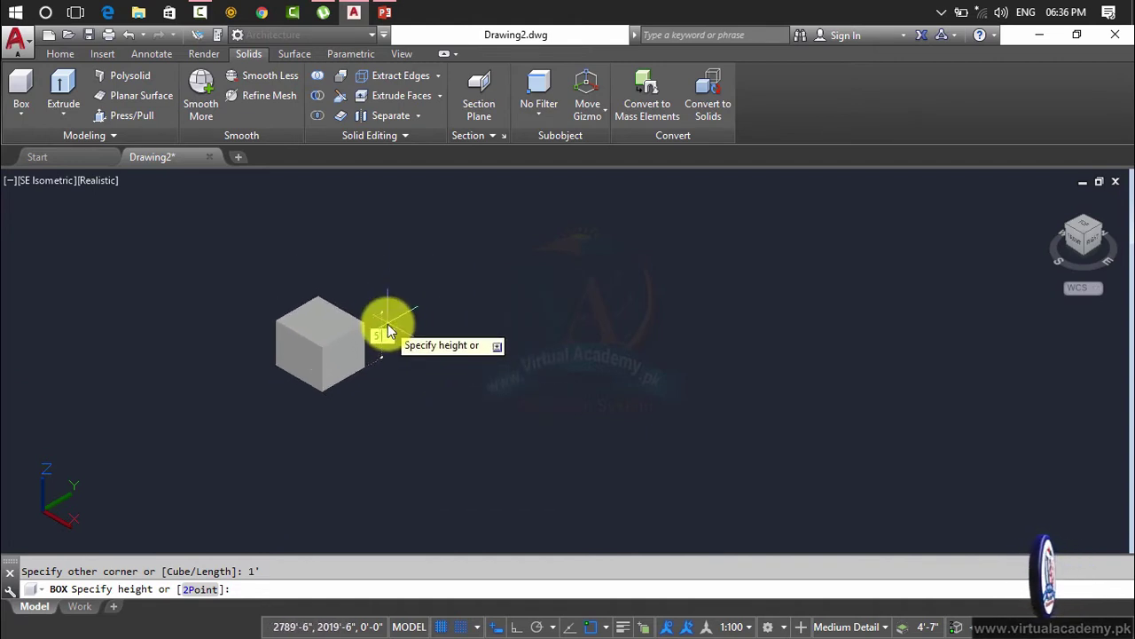
type("5'")
key("Return")
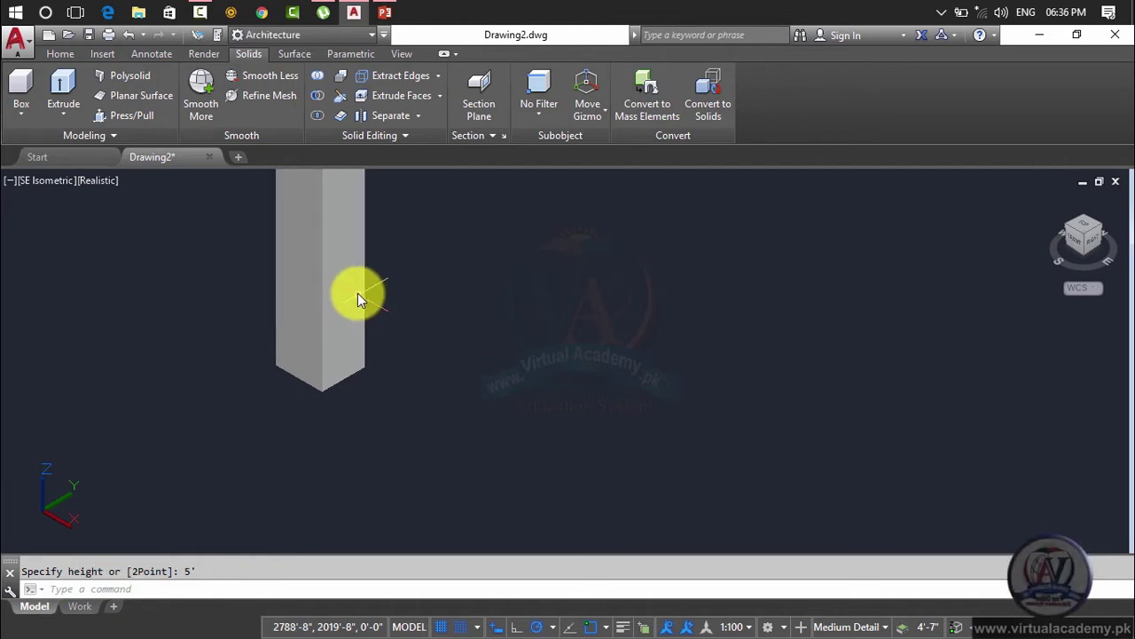
scroll(357, 292, "down", 8)
scroll(355, 328, "down", 2)
scroll(373, 358, "up", 8)
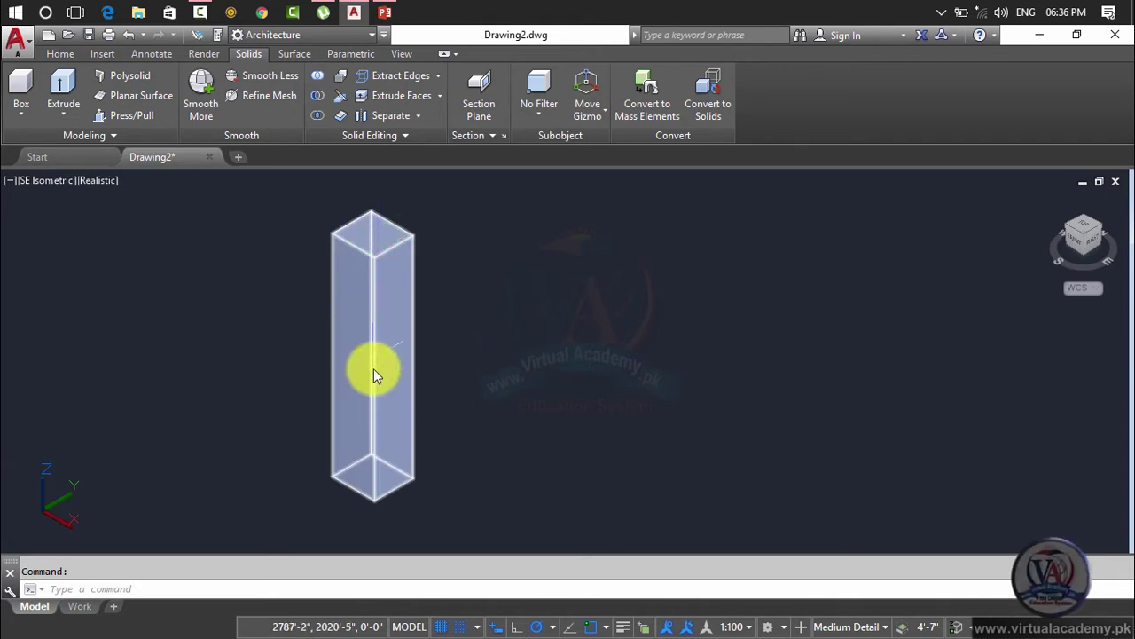
left_click(26, 110)
left_click(42, 152)
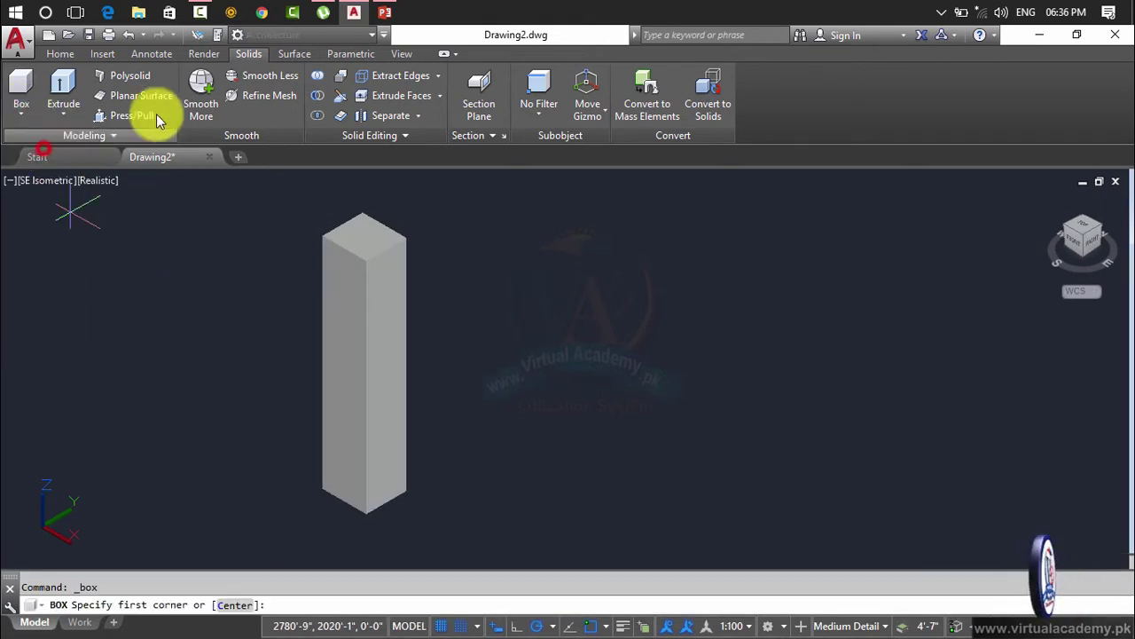
left_click(607, 396)
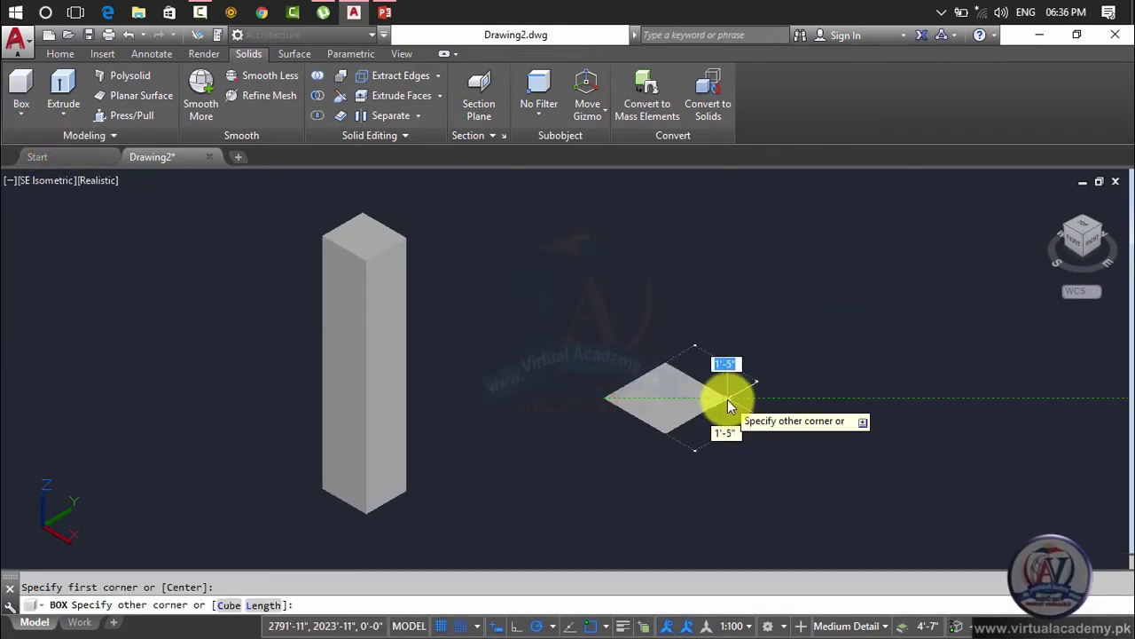
type("10")
key("Return")
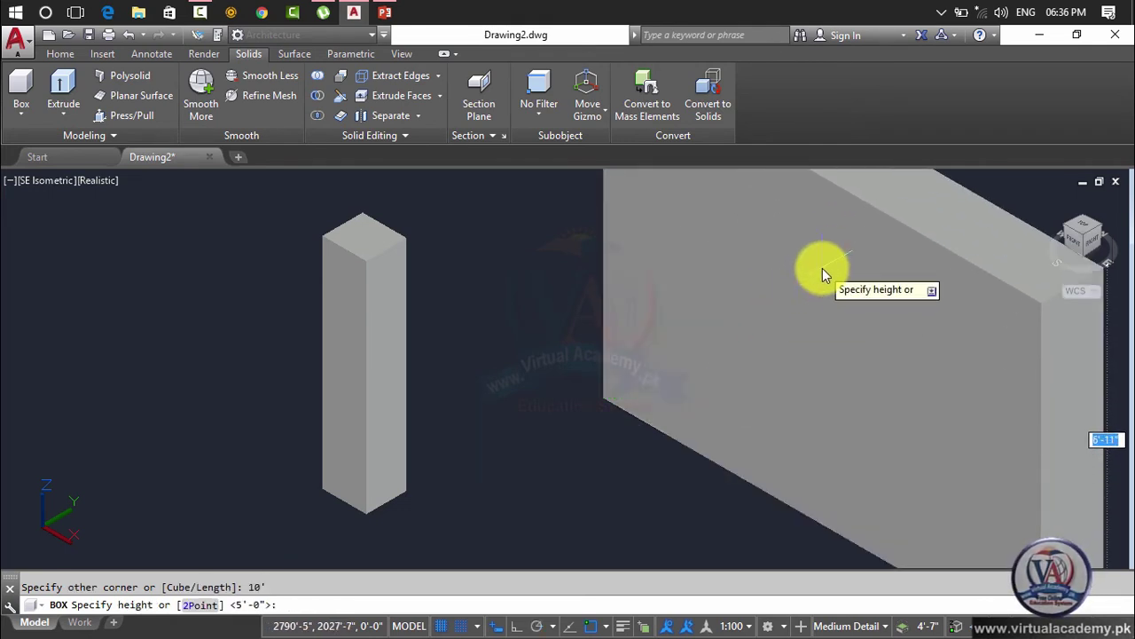
scroll(821, 274, "down", 4)
middle_click_drag(640, 416, 618, 434)
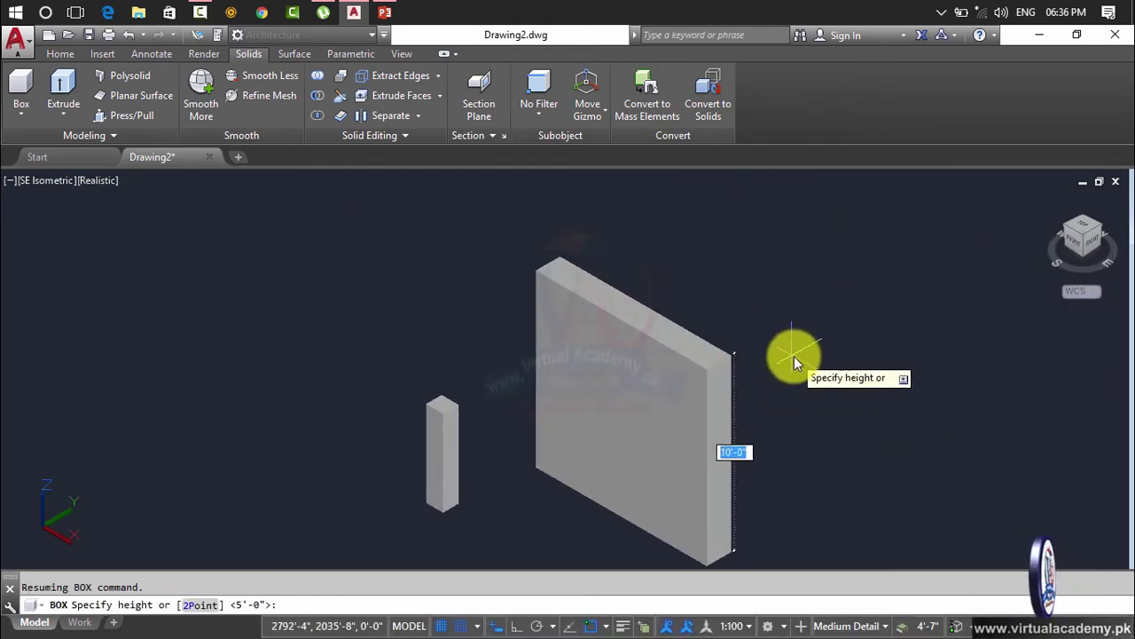
key("Escape")
key("Escape")
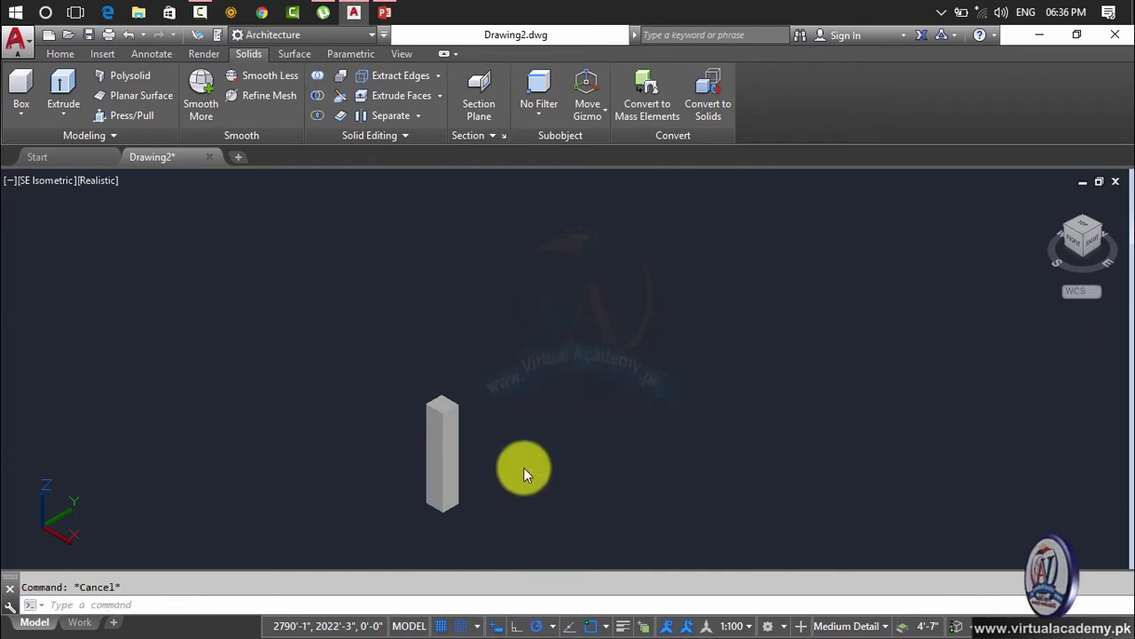
Step: Create a larger box beside the narrow one, with a base about 10' square and a height of 10'
left_click(22, 112)
left_click(51, 154)
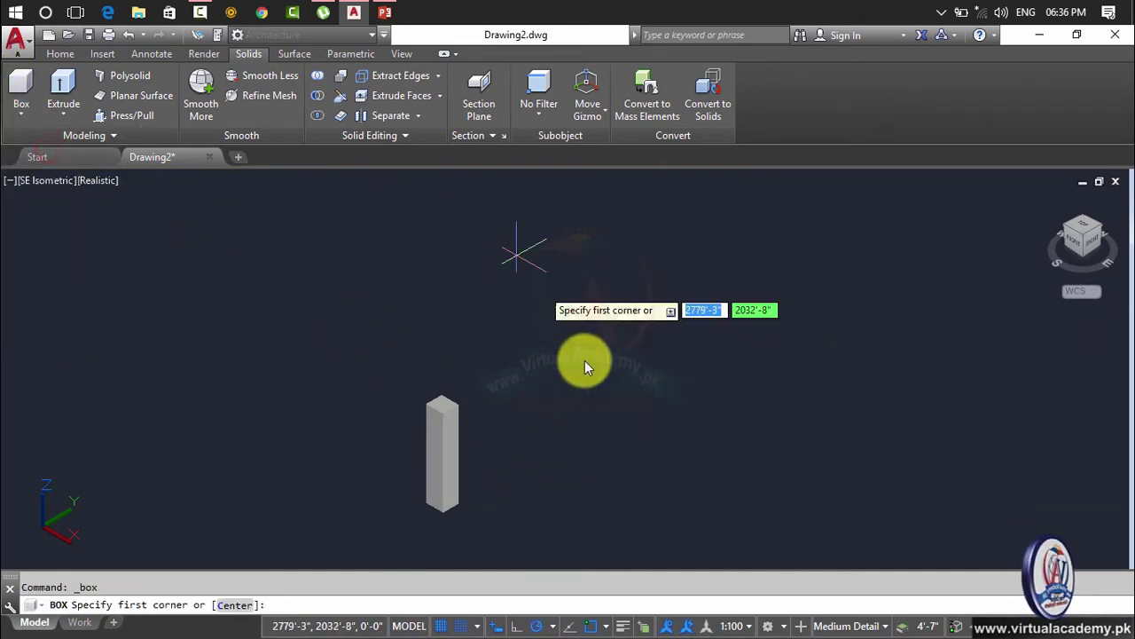
left_click(597, 421)
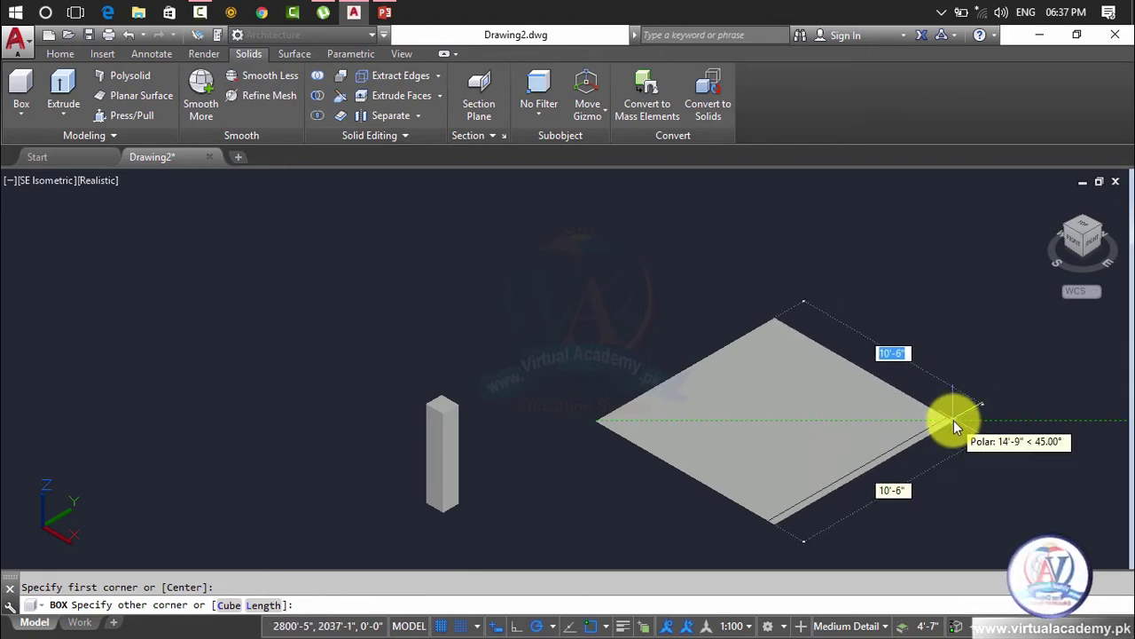
left_click(939, 420)
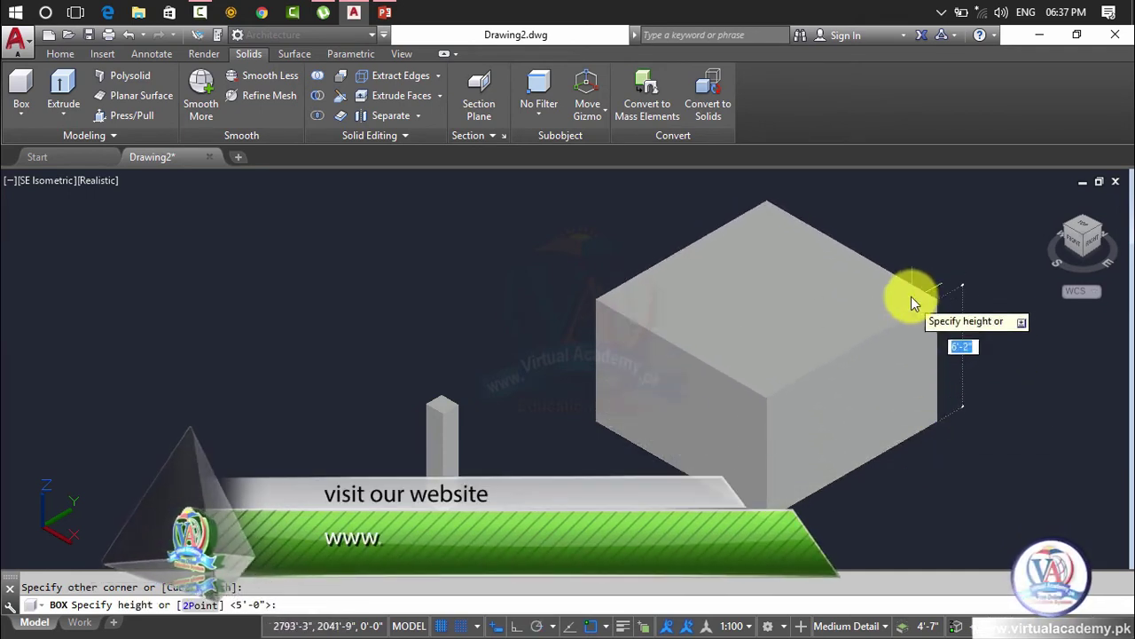
type("1")
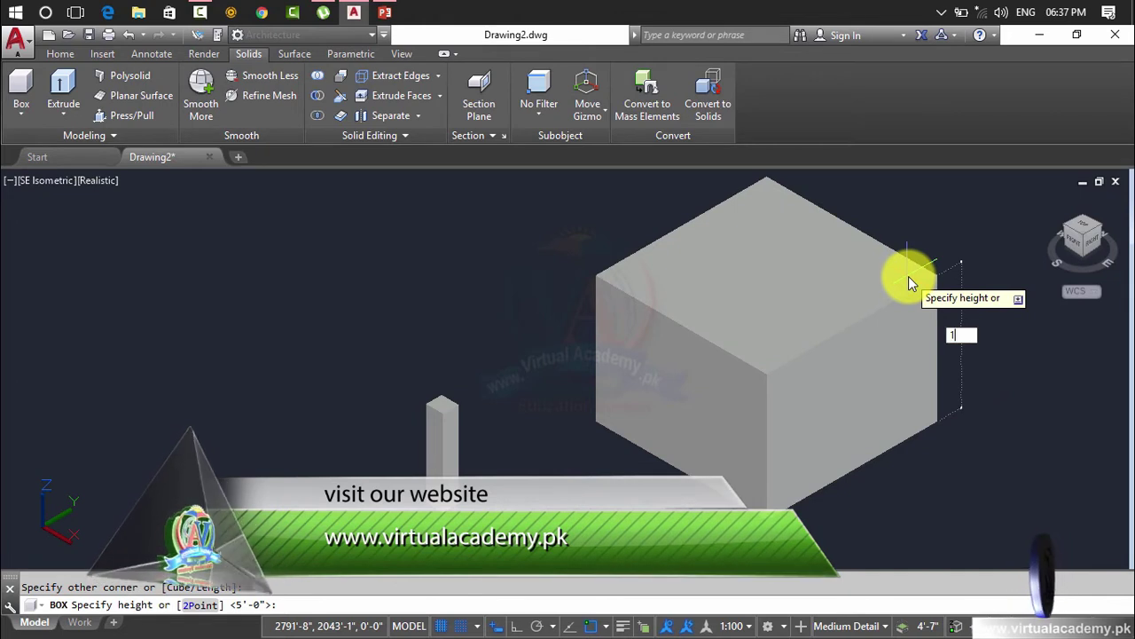
type("0")
key("Return")
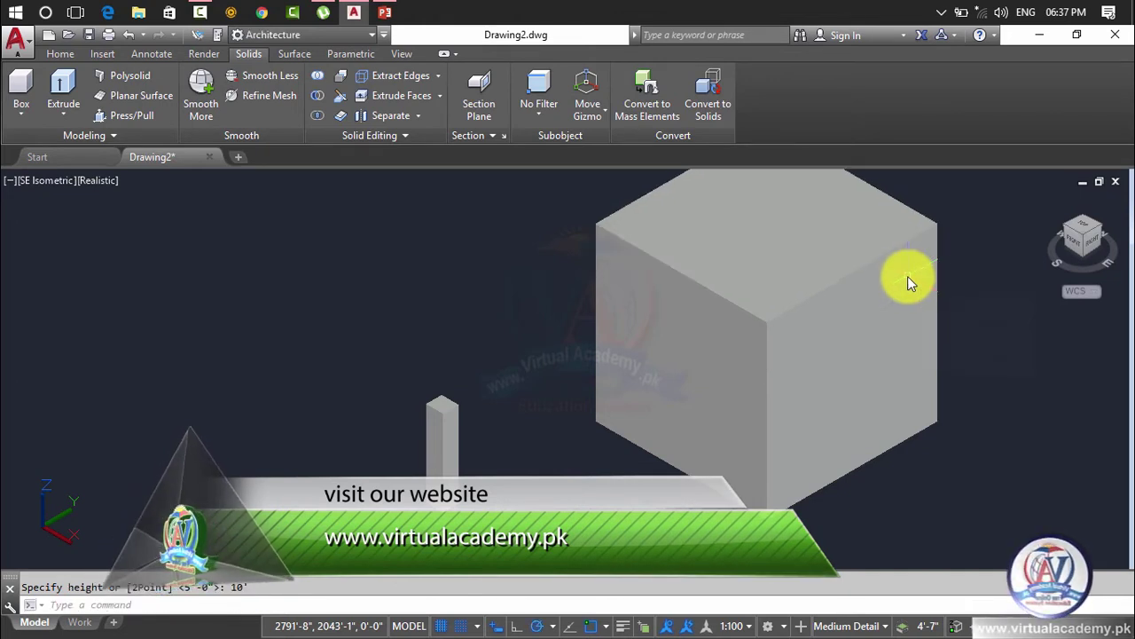
Step: Erase the narrow 5' high box, keeping only the large one
scroll(907, 275, "down", 6)
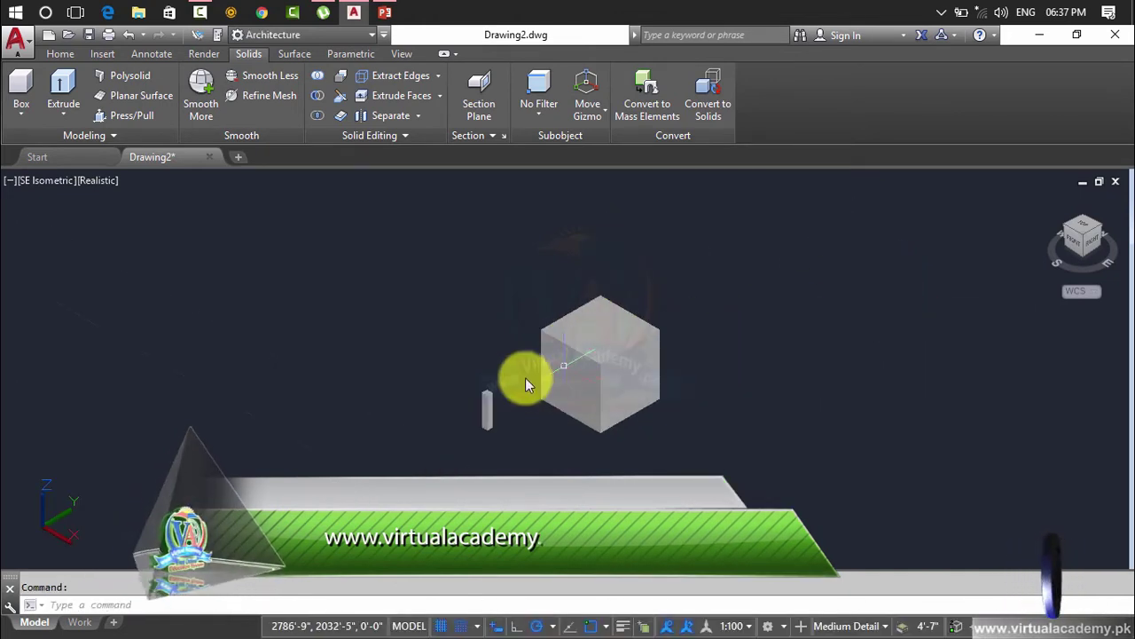
left_click(487, 407)
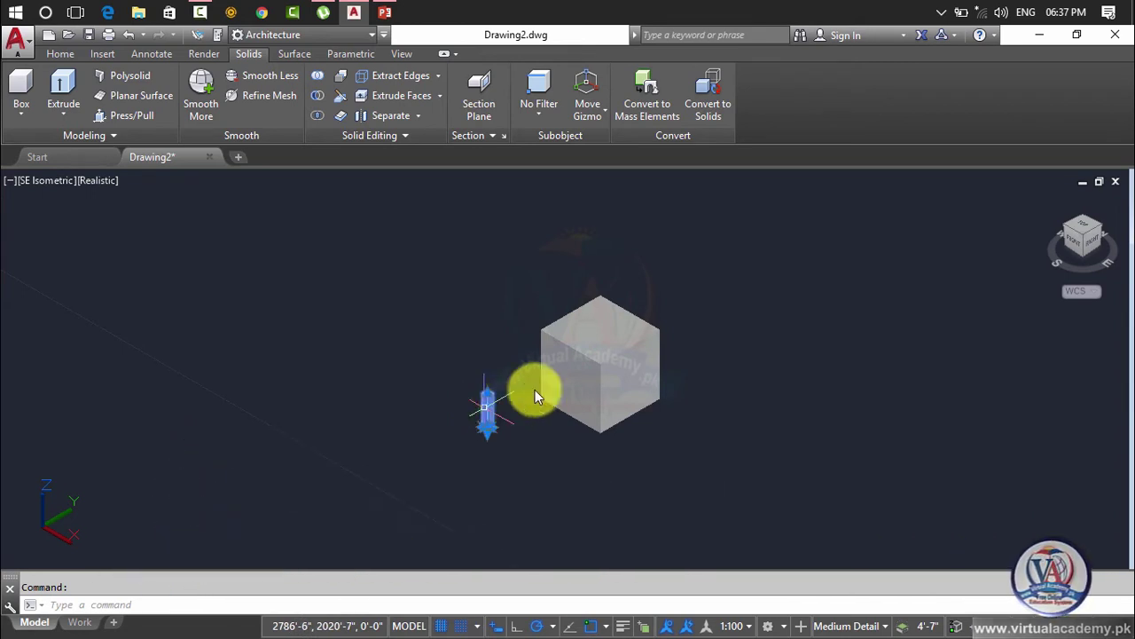
key("Delete")
Step: Create a cube with 5' sides beside the large box, using the Box command's Center and Cube options, with its length direction at about 60°
scroll(643, 377, "up", 4)
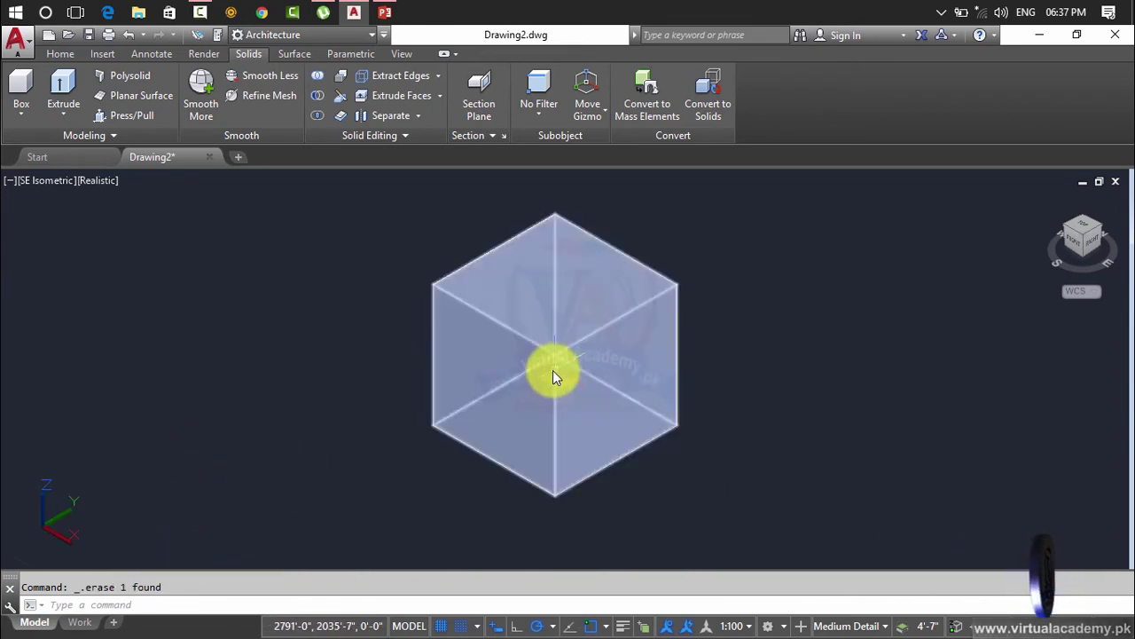
middle_click_drag(553, 370, 379, 390)
left_click(20, 112)
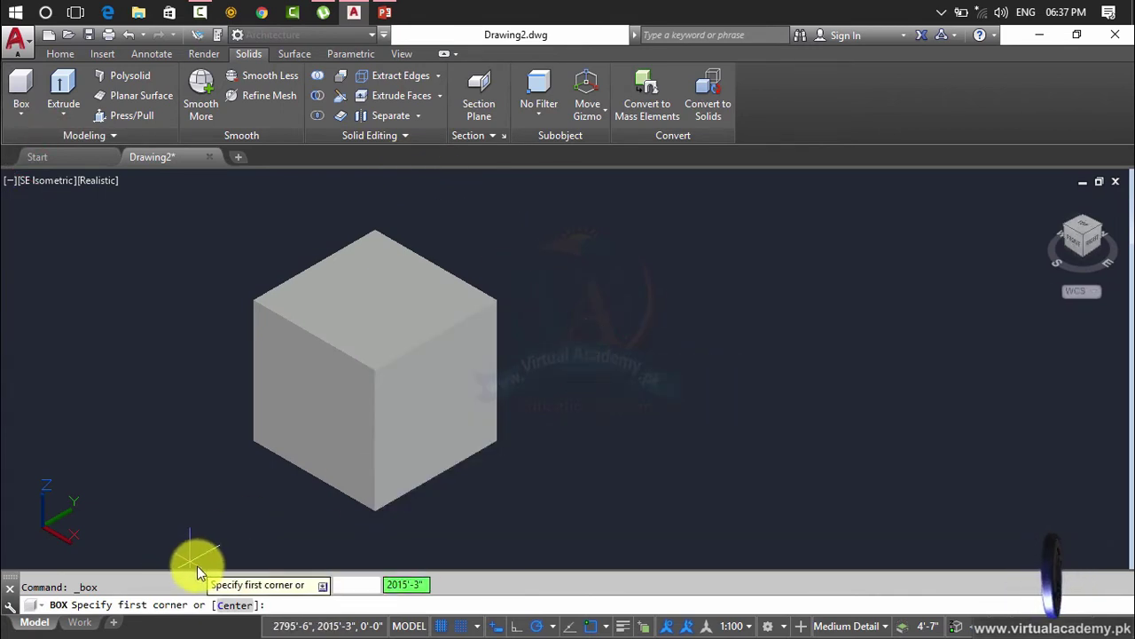
left_click(223, 607)
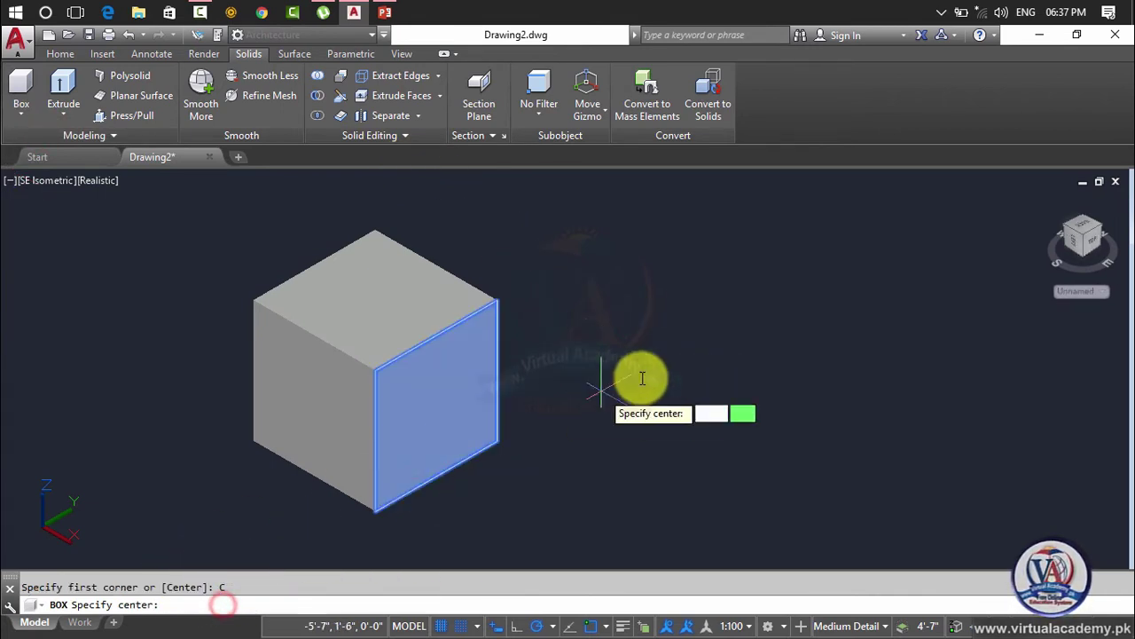
left_click(654, 355)
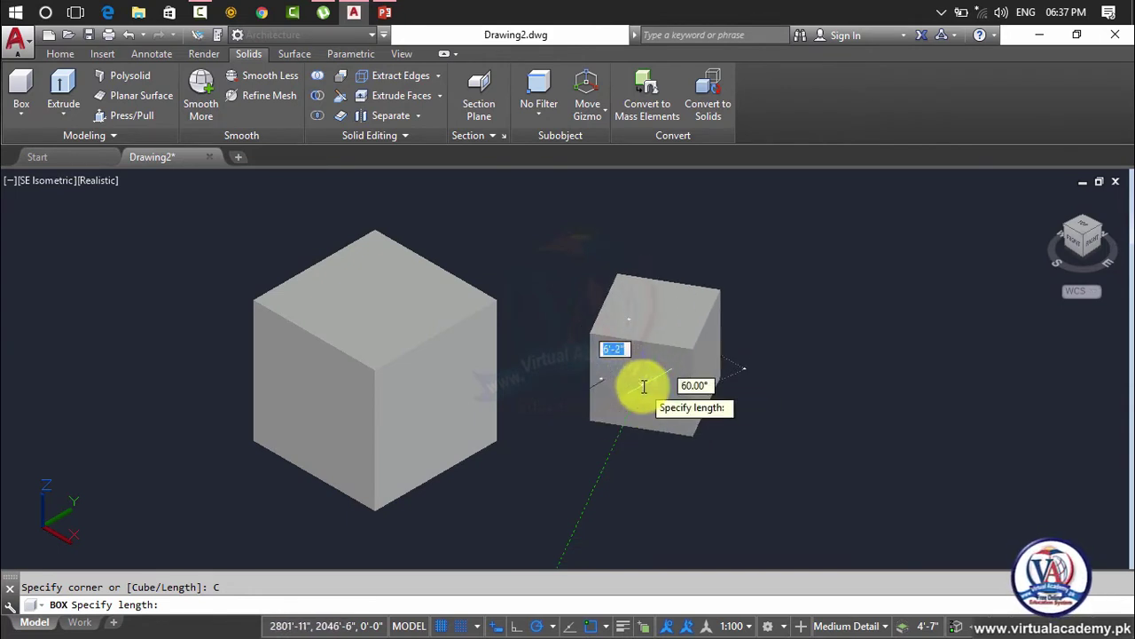
key("Return")
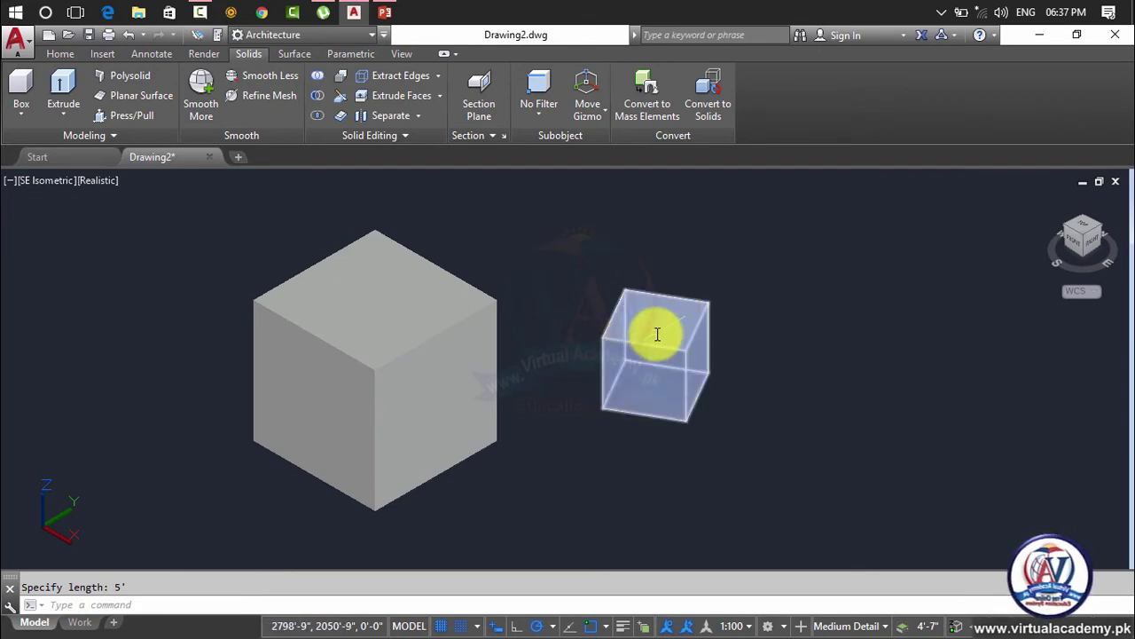
Step: Create a rotated box beyond the small cube from its center, using the Length option with length, width and height of 10' each
left_click(22, 107)
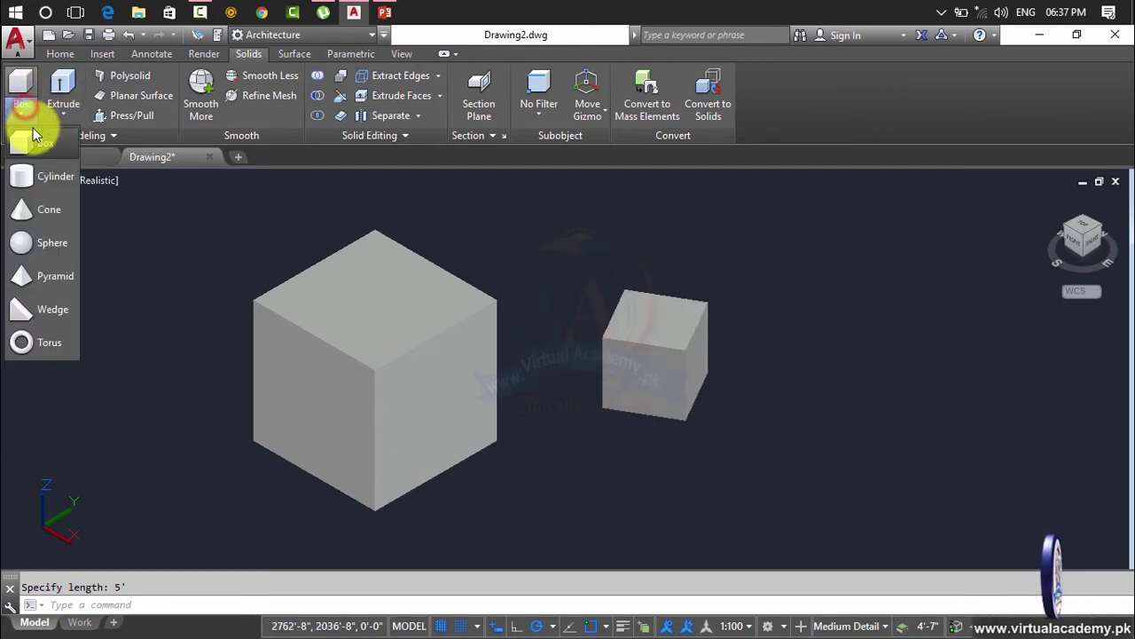
left_click(33, 139)
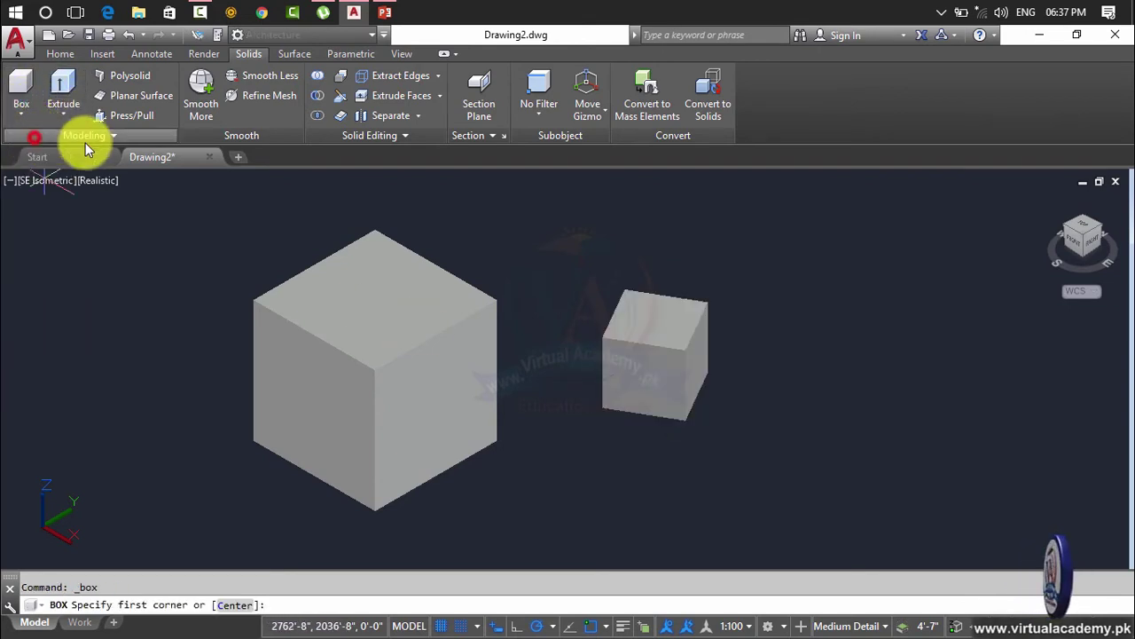
left_click(233, 605)
left_click(771, 324)
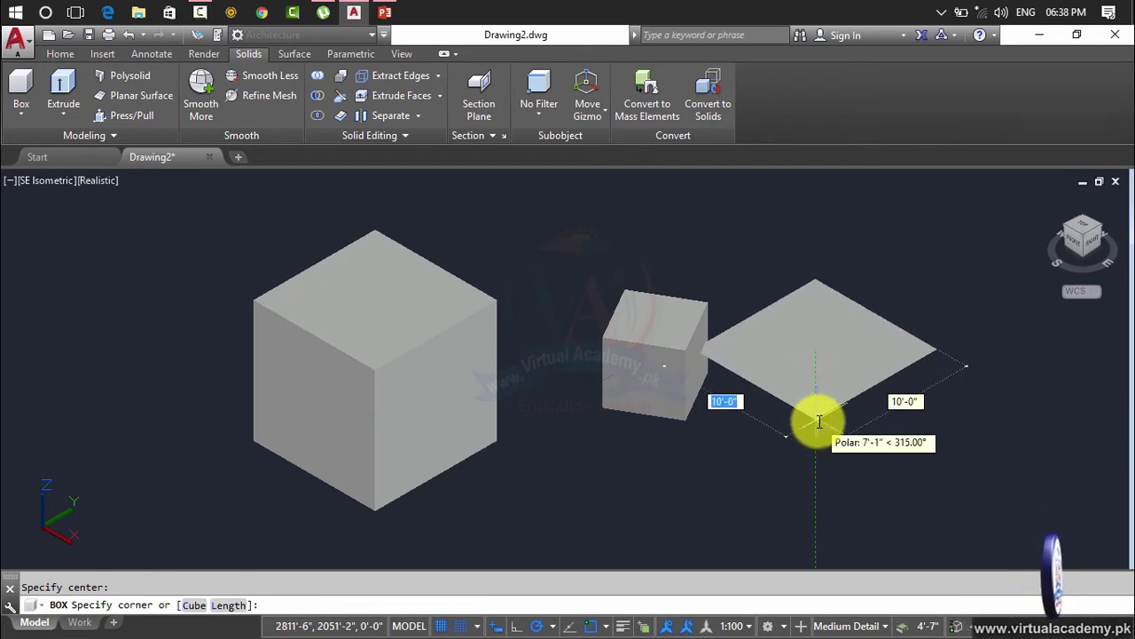
left_click(238, 605)
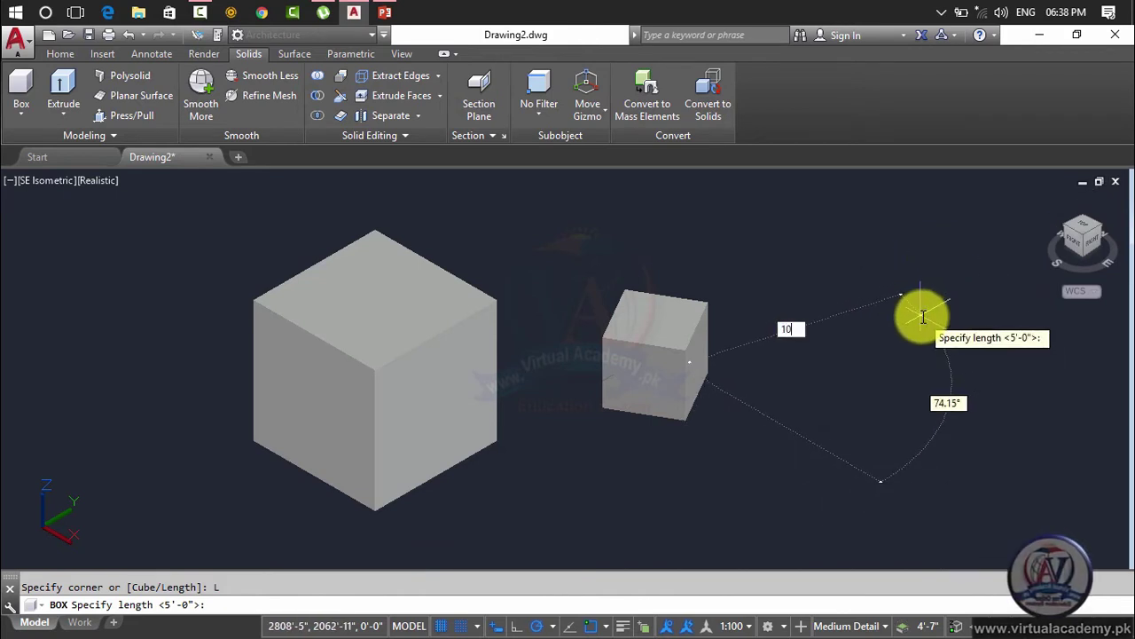
key("Return")
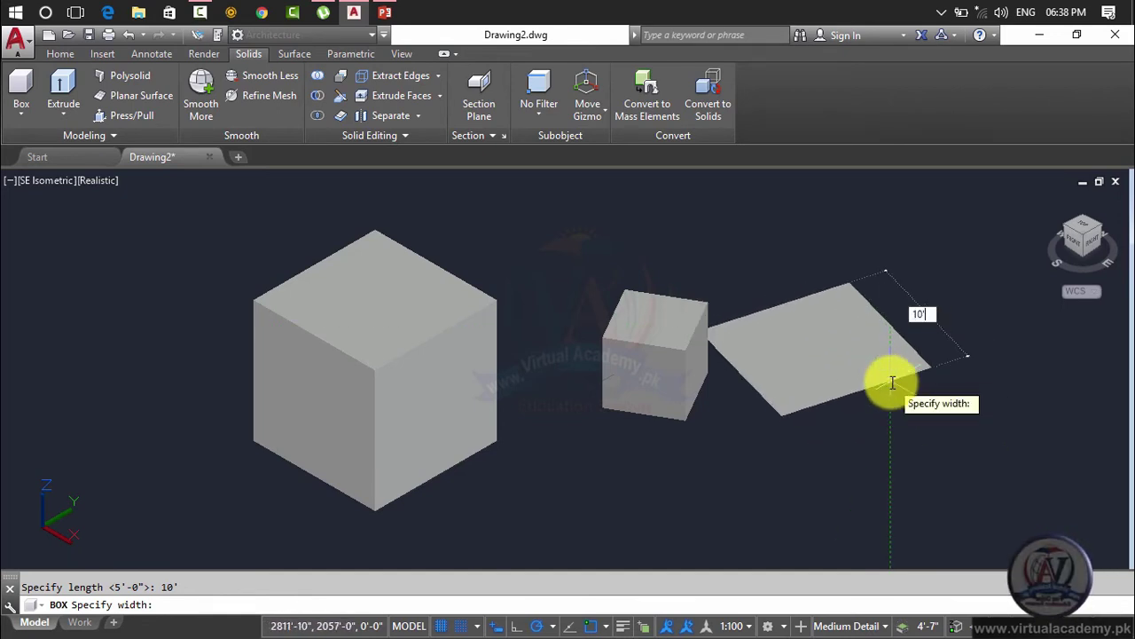
key("Return")
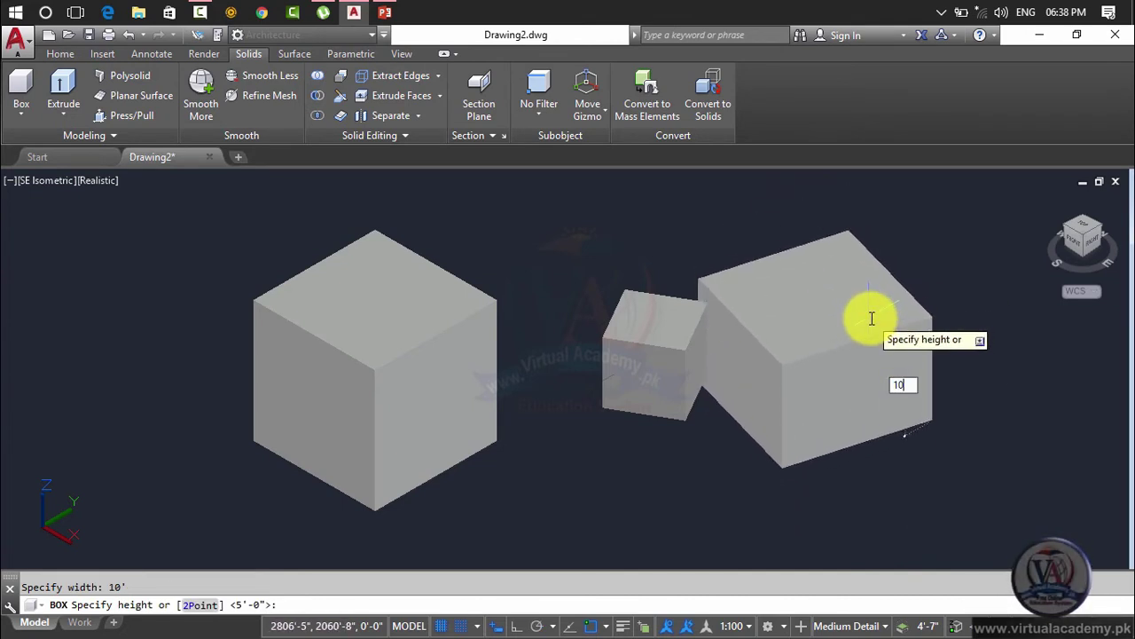
type("10'")
key("Return")
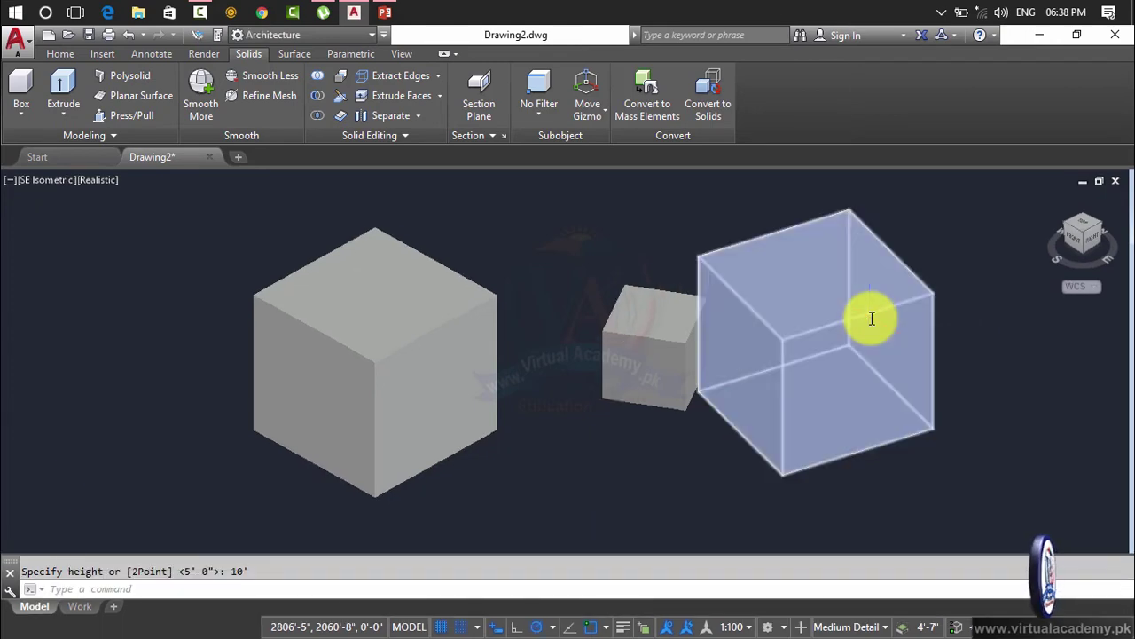
Step: Erase all three boxes with one crossing selection to empty the drawing
left_click(983, 264)
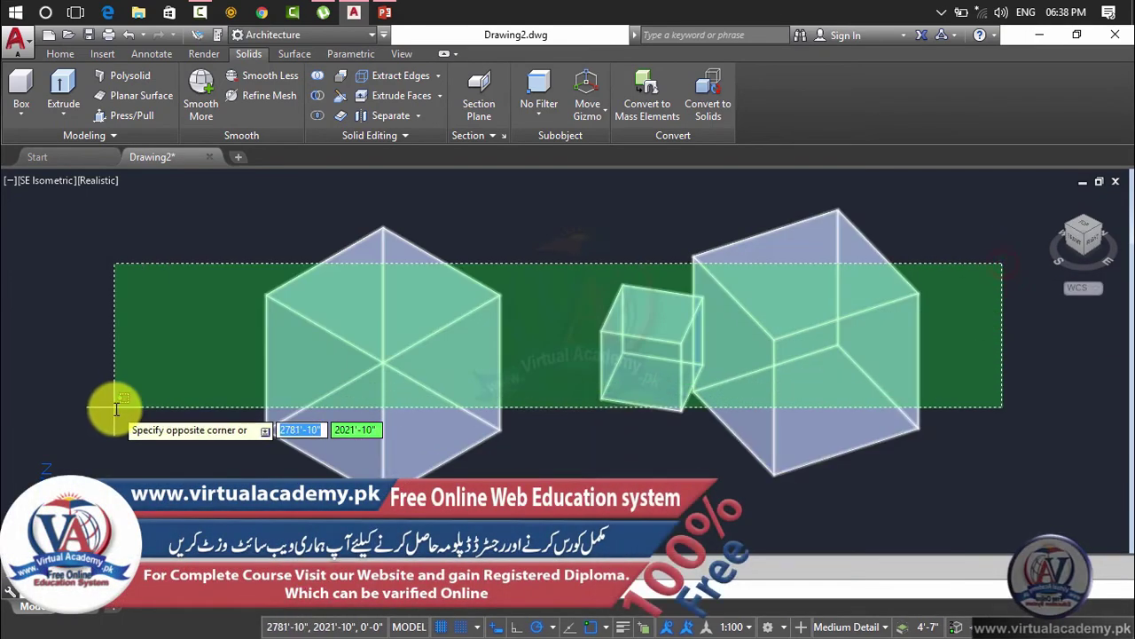
left_click(114, 408)
key("Delete")
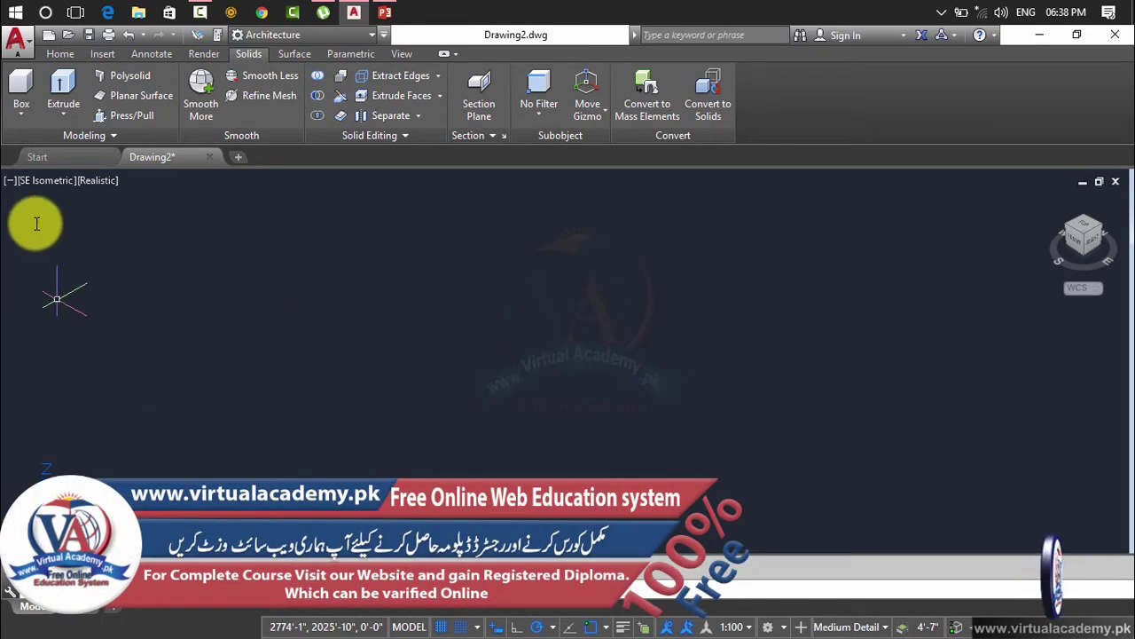
Step: Create a cylinder in the empty drawing with a base radius of 5' and a height of 10'
left_click(21, 112)
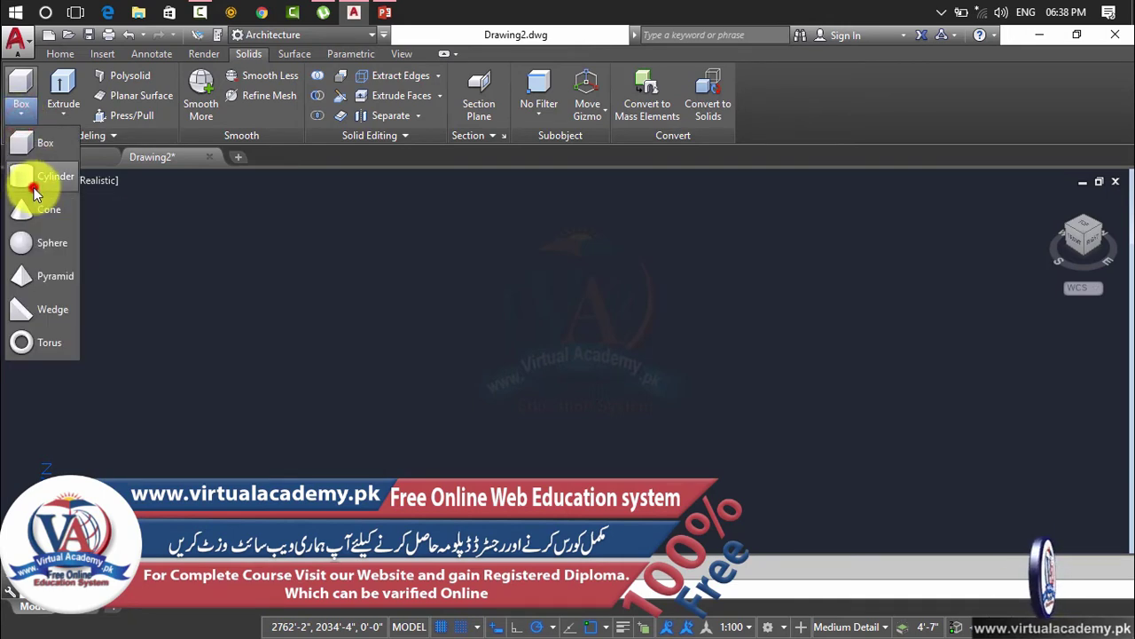
left_click(33, 186)
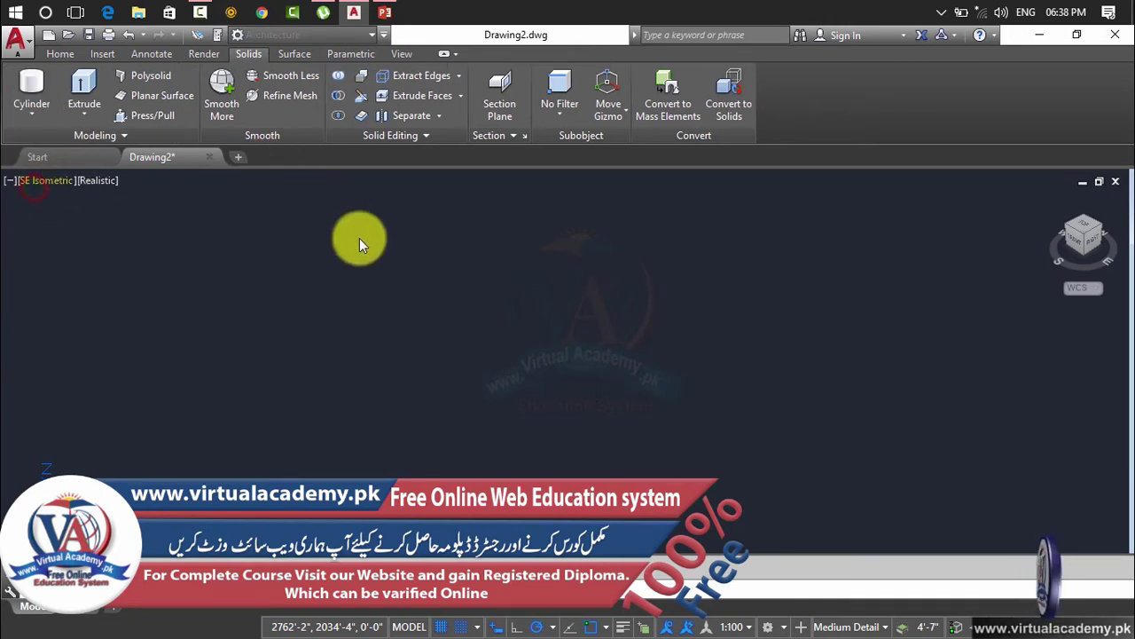
left_click(464, 370)
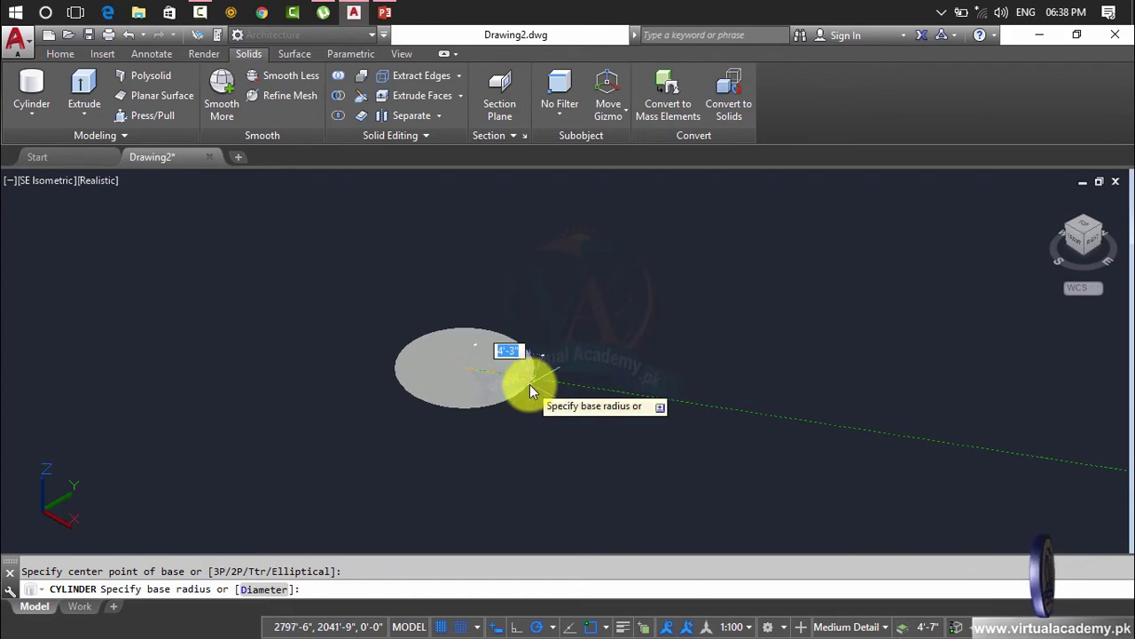
type("5")
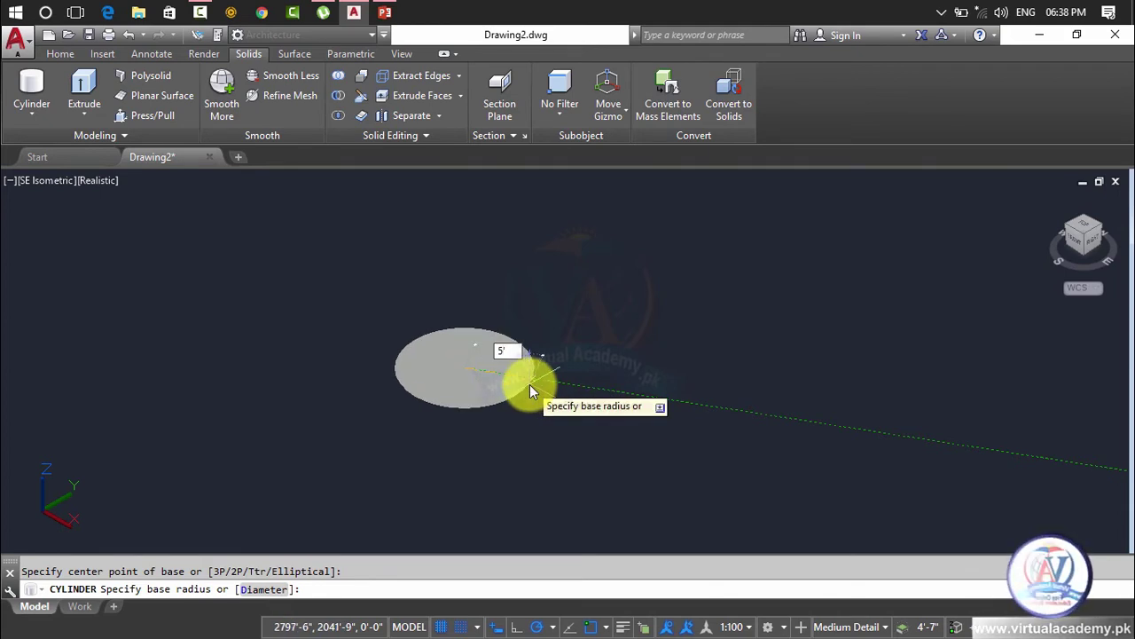
key("Return")
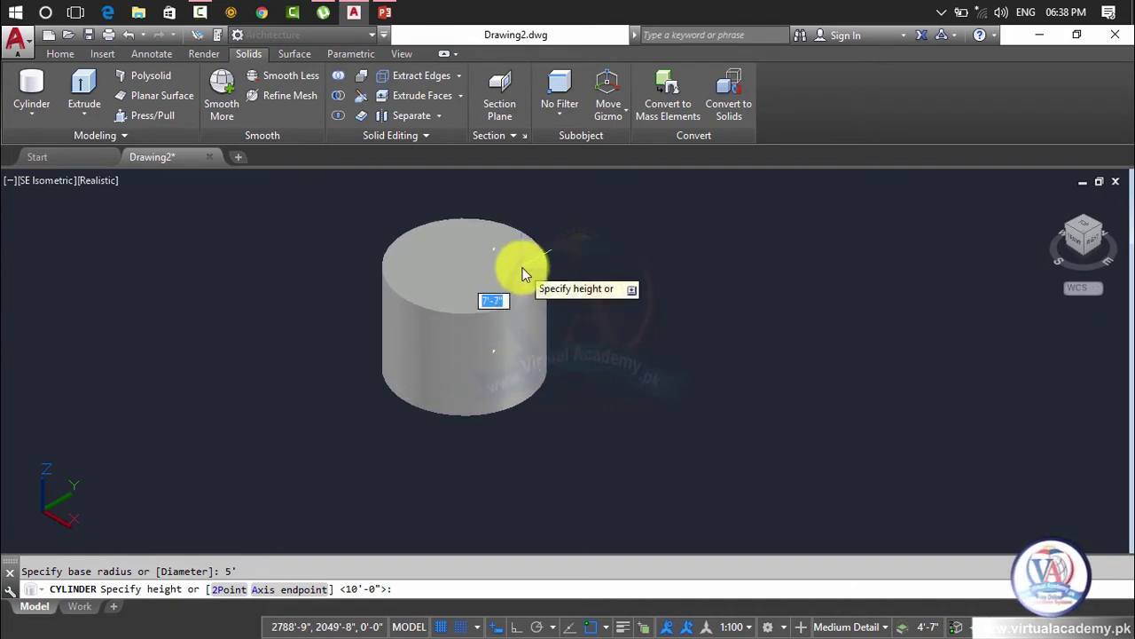
type("10")
key("Return")
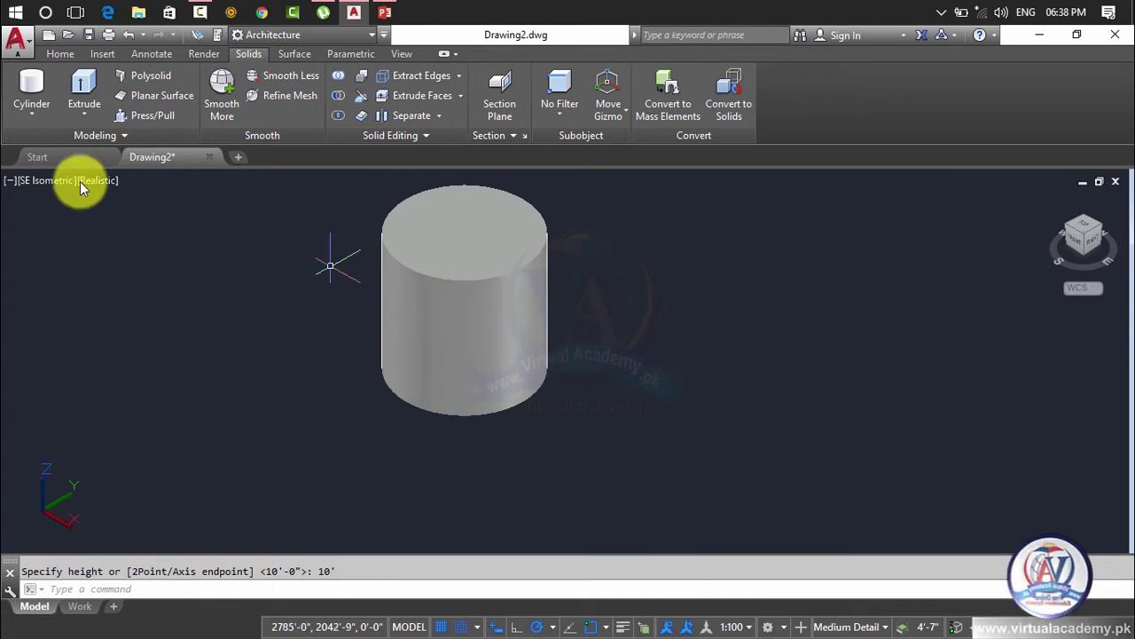
Step: Create a second cylinder beside the first, defining its base by three freely picked points (3P option), with a height of about 9'-6"
left_click(12, 113)
left_click(43, 177)
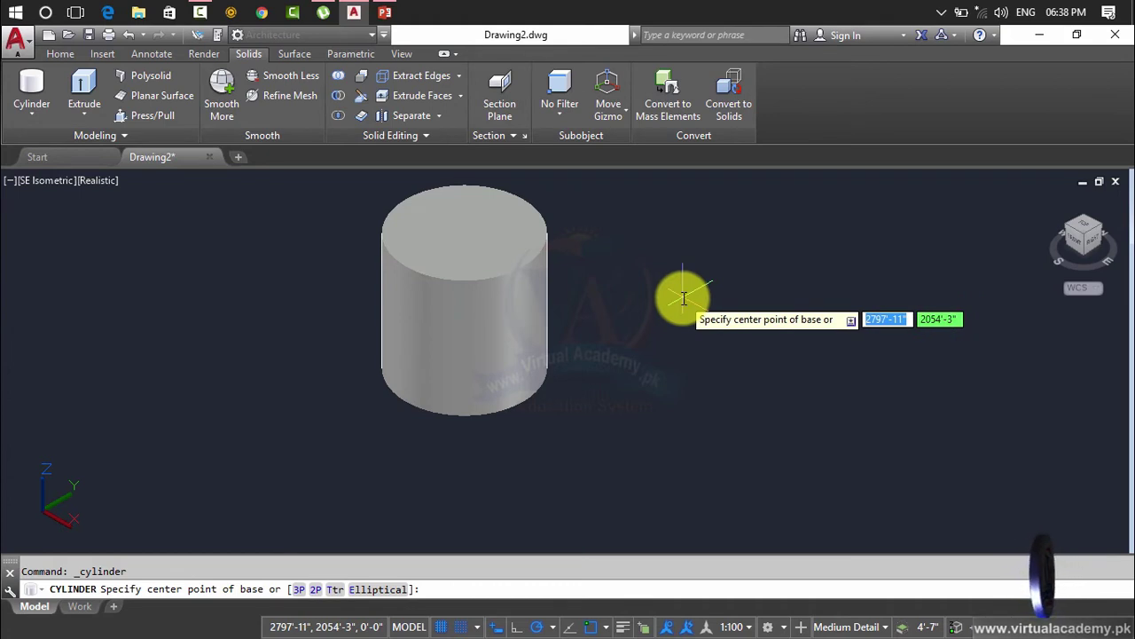
left_click(316, 589)
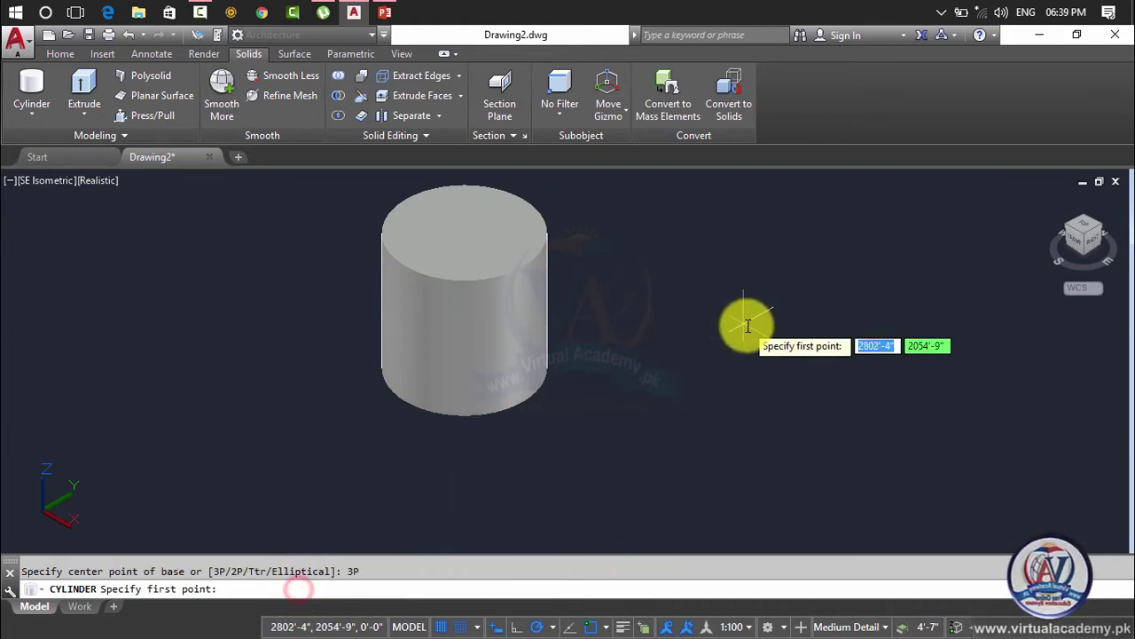
left_click(752, 341)
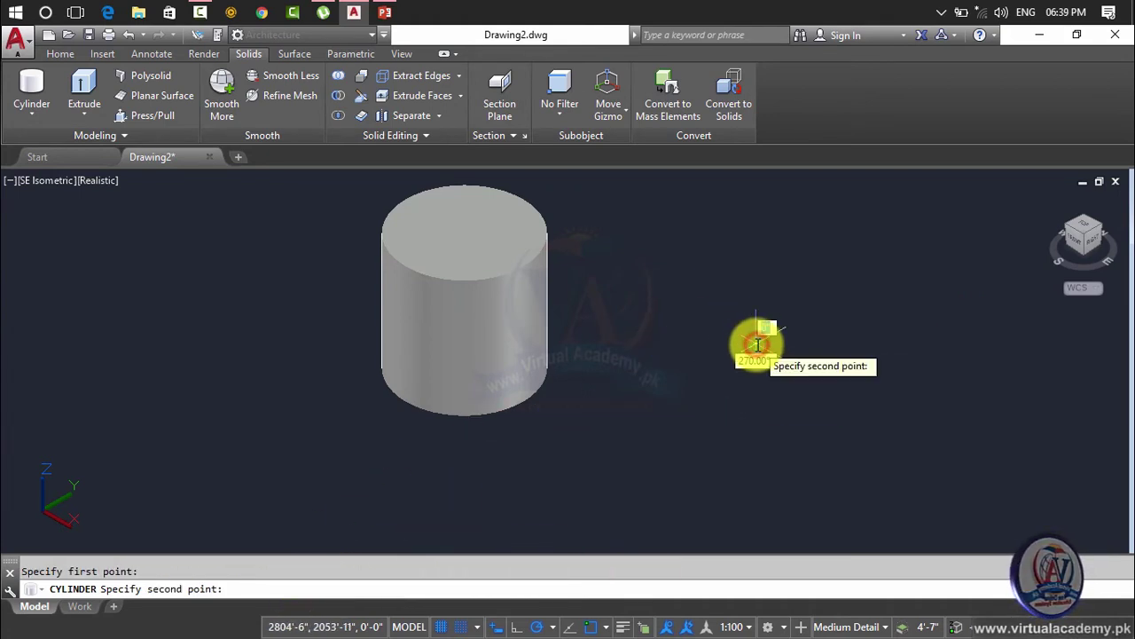
left_click(848, 311)
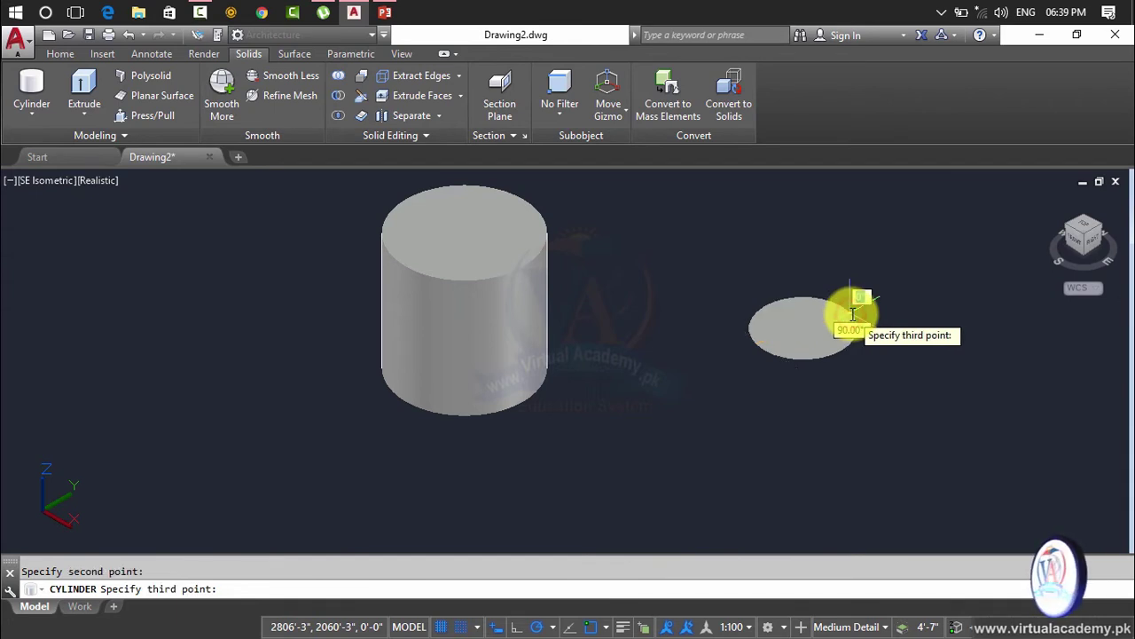
left_click(823, 246)
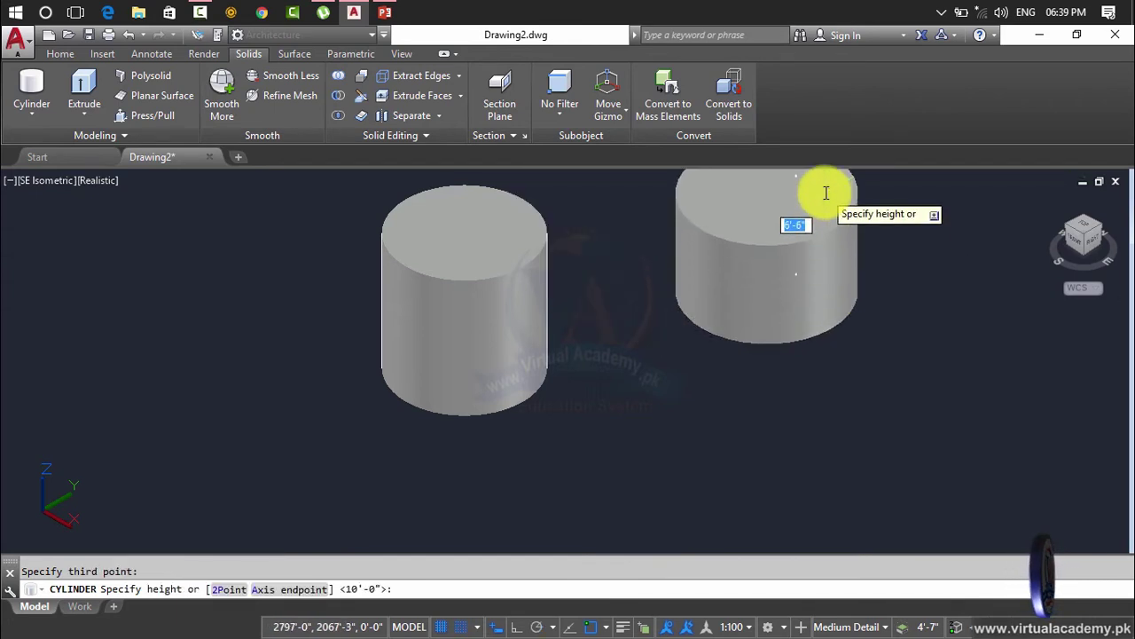
scroll(742, 399, "down", 2)
middle_click_drag(742, 398, 752, 315)
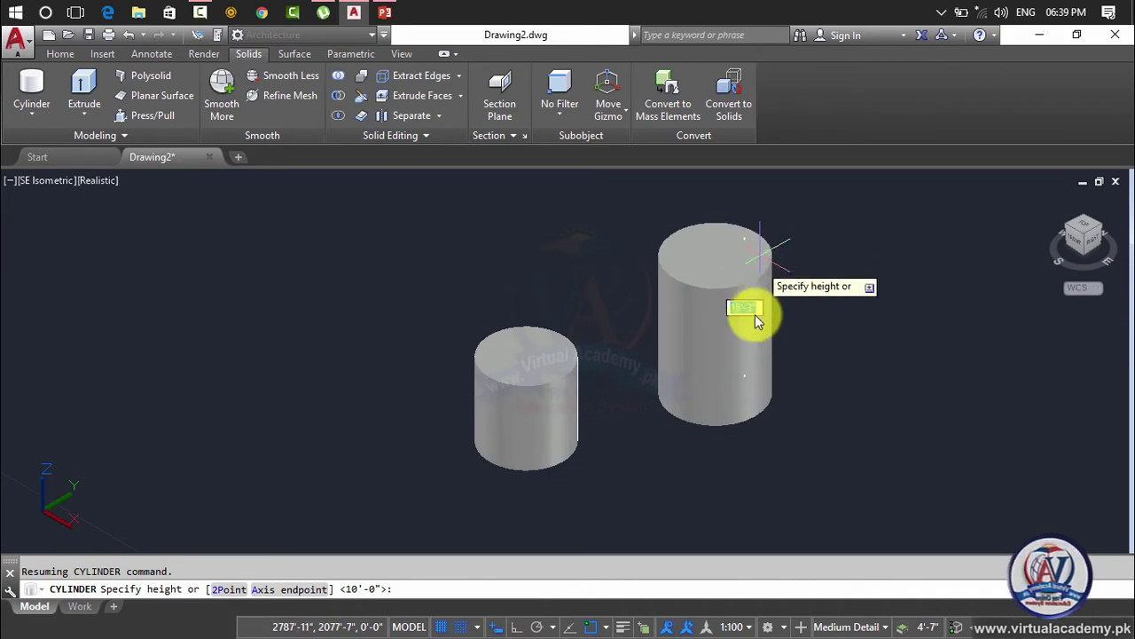
left_click(754, 313)
scroll(831, 302, "down", 2)
middle_click_drag(827, 306, 553, 314)
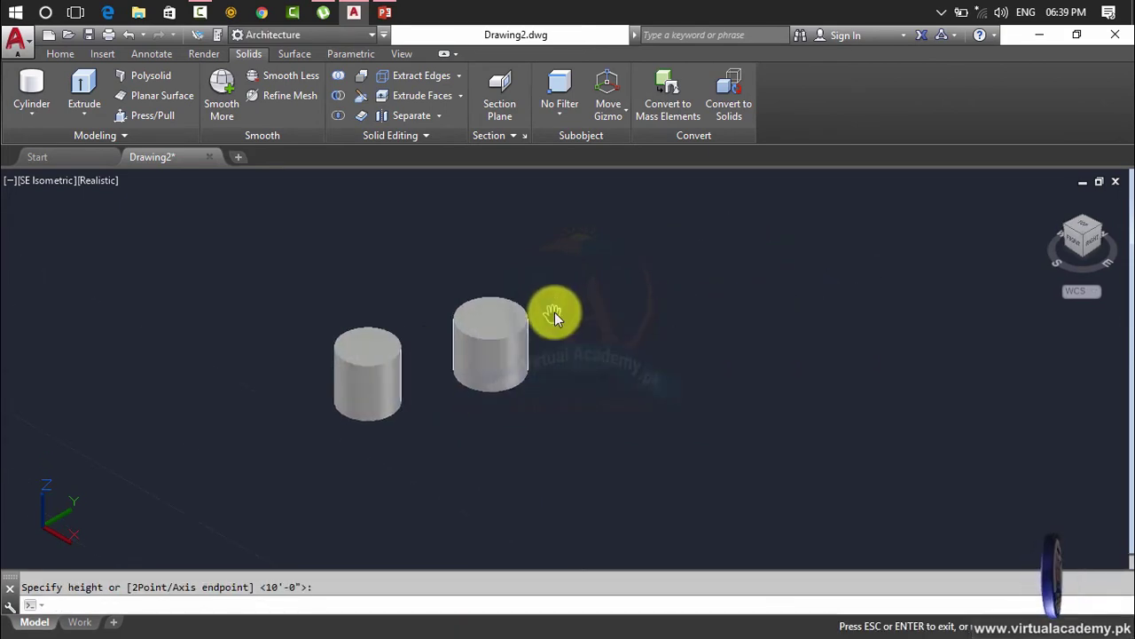
scroll(429, 397, "up", 4)
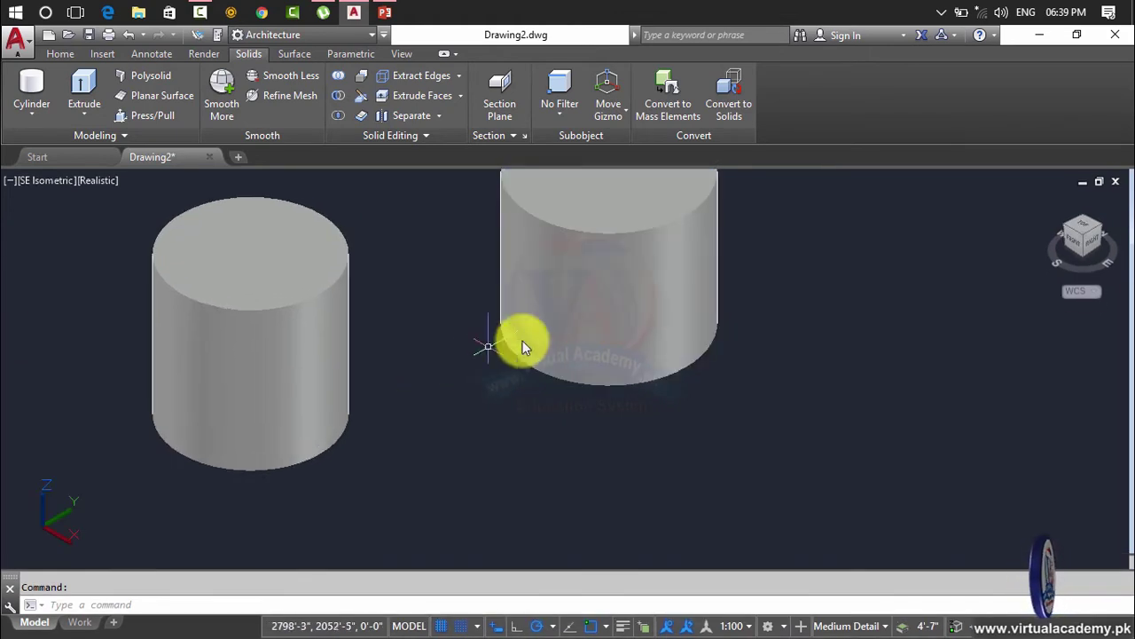
left_click(554, 330)
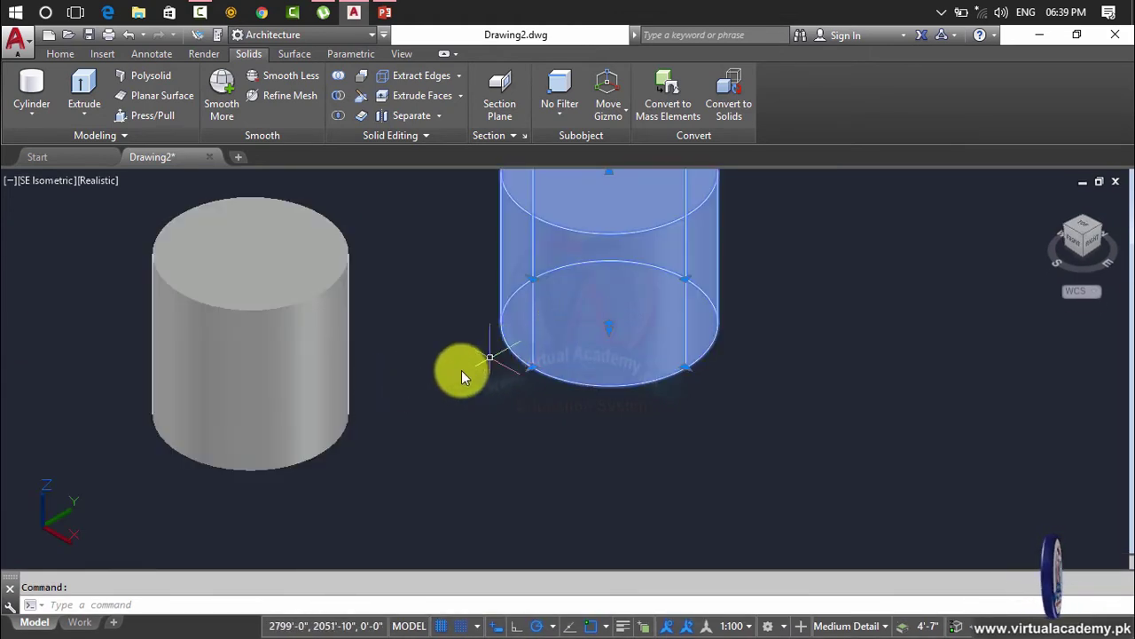
key("Escape")
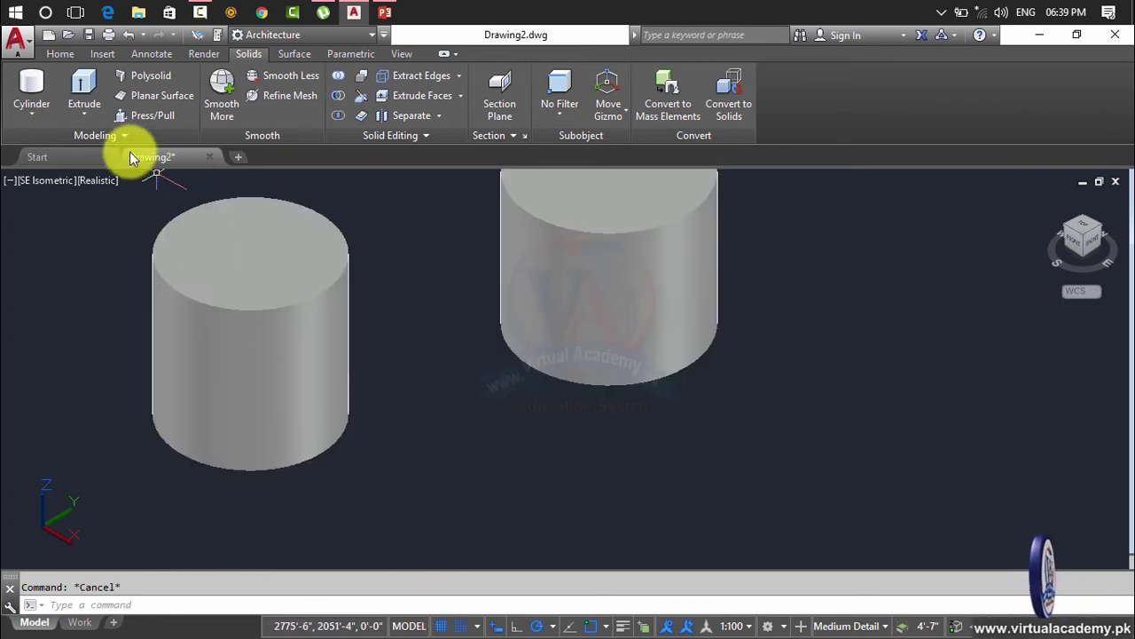
Step: Create a 10' high cylinder with the 2P option, its base diameter running between the base centers of the two existing cylinders
left_click(37, 122)
left_click(40, 182)
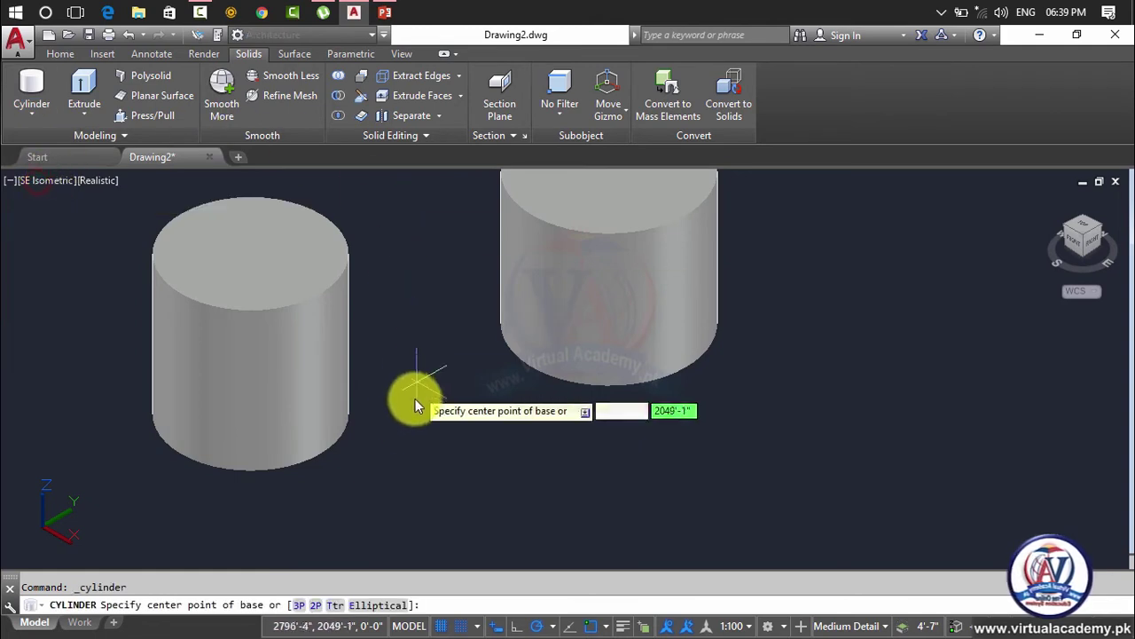
left_click(315, 604)
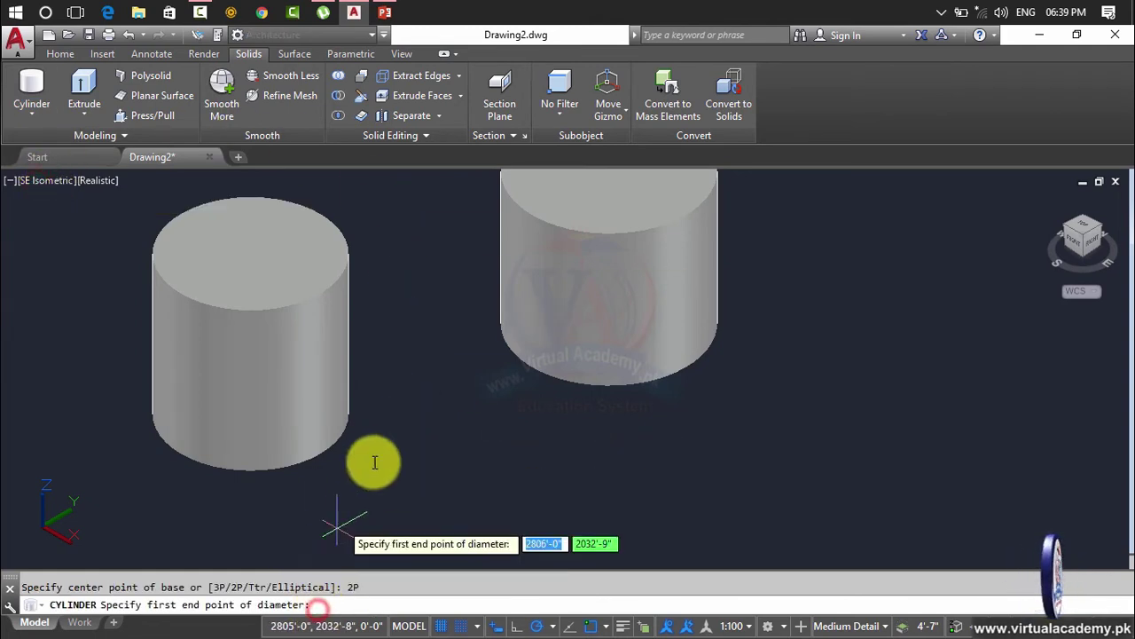
left_click(253, 415)
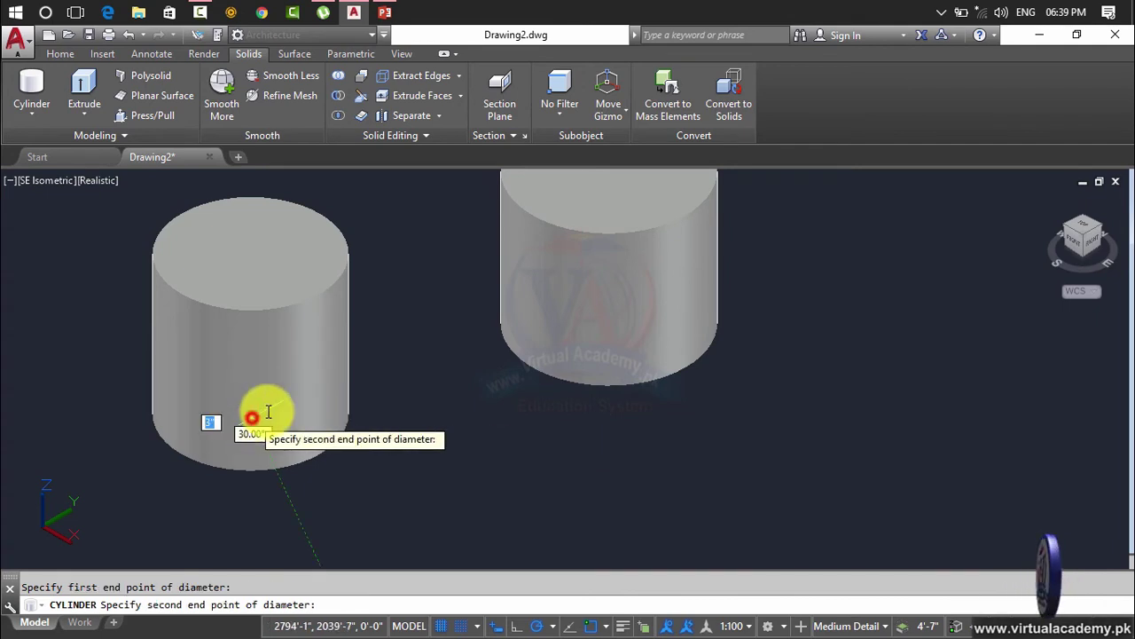
left_click(615, 325)
scroll(609, 256, "down", 4)
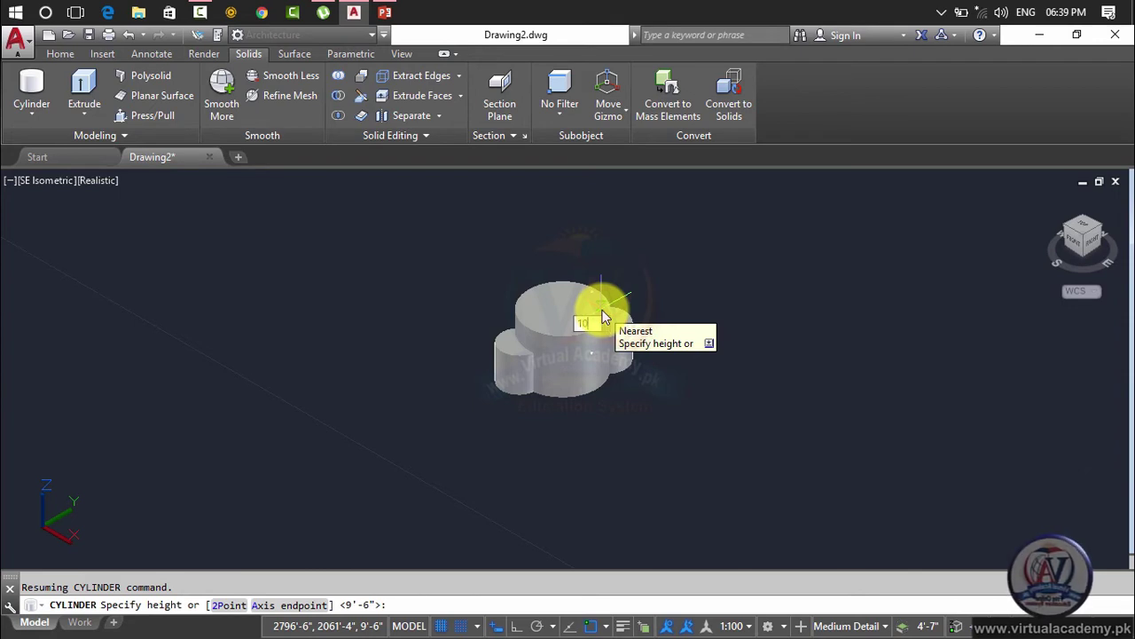
type("10'")
key("Return")
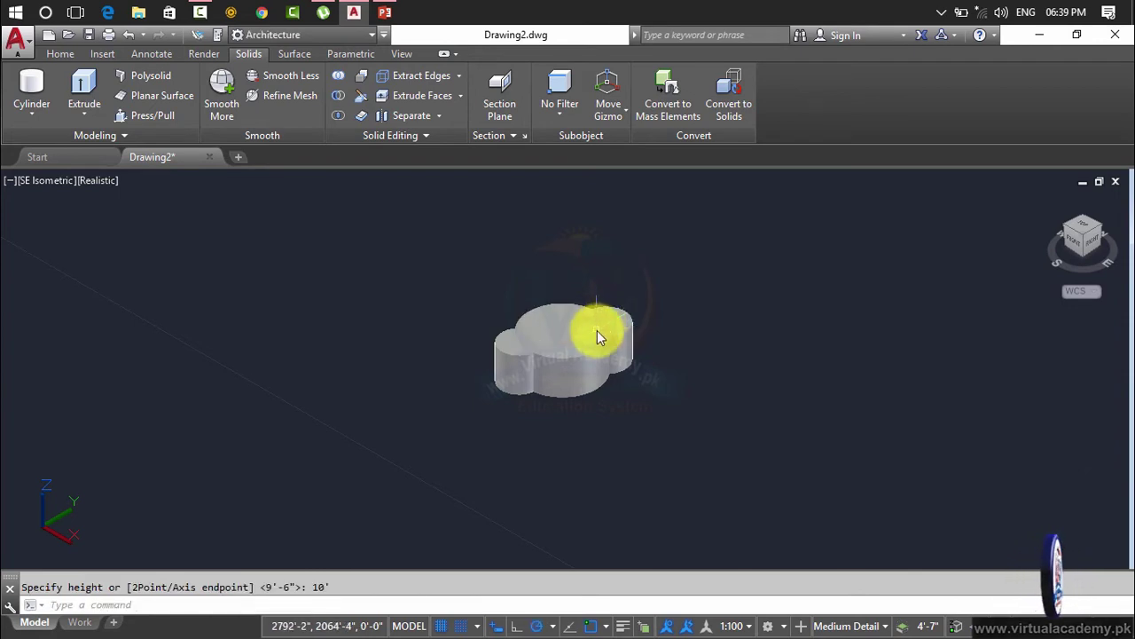
scroll(597, 331, "up", 4)
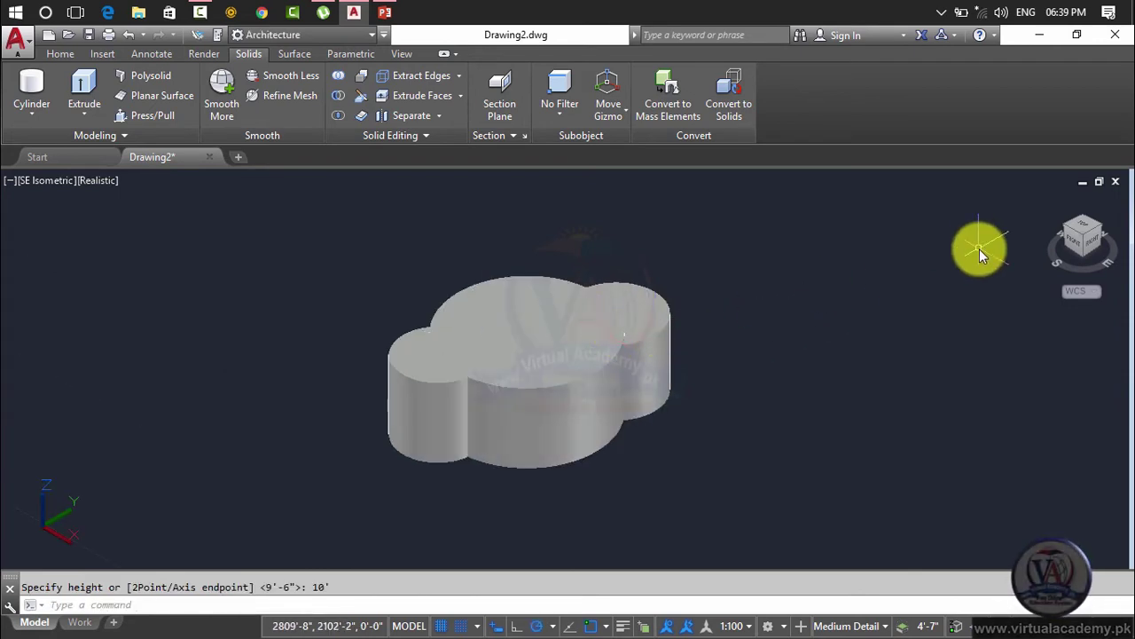
Step: Create a tall elliptical cylinder beside the joined cylinders, placing both base axes and the height freehand
scroll(979, 253, "down", 5)
middle_click_drag(881, 279, 536, 340)
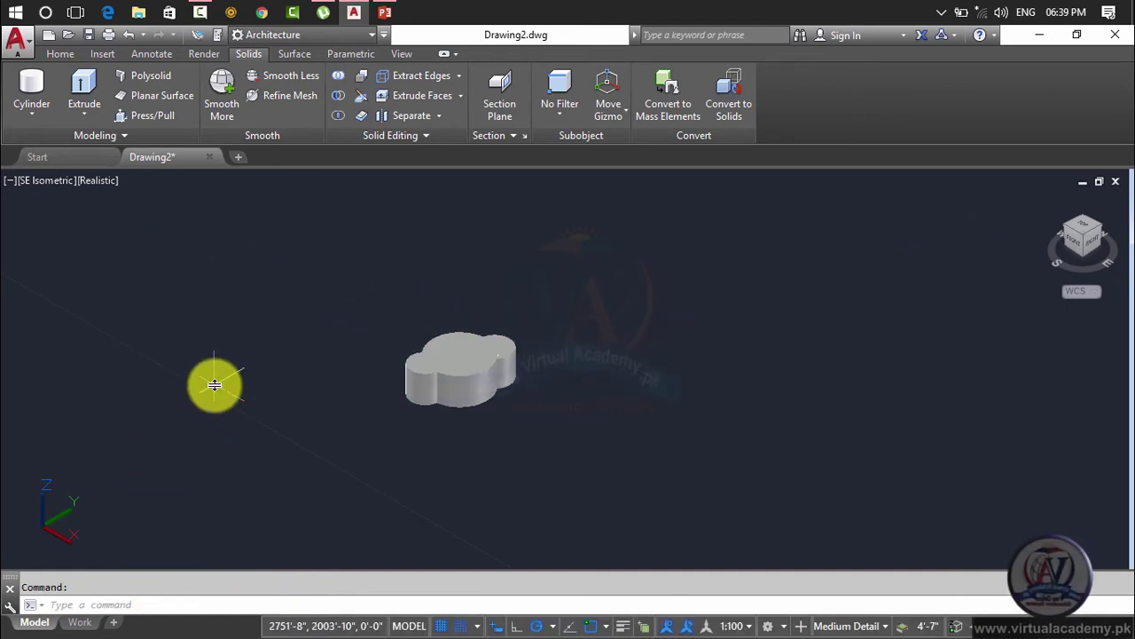
key("Escape")
left_click(32, 113)
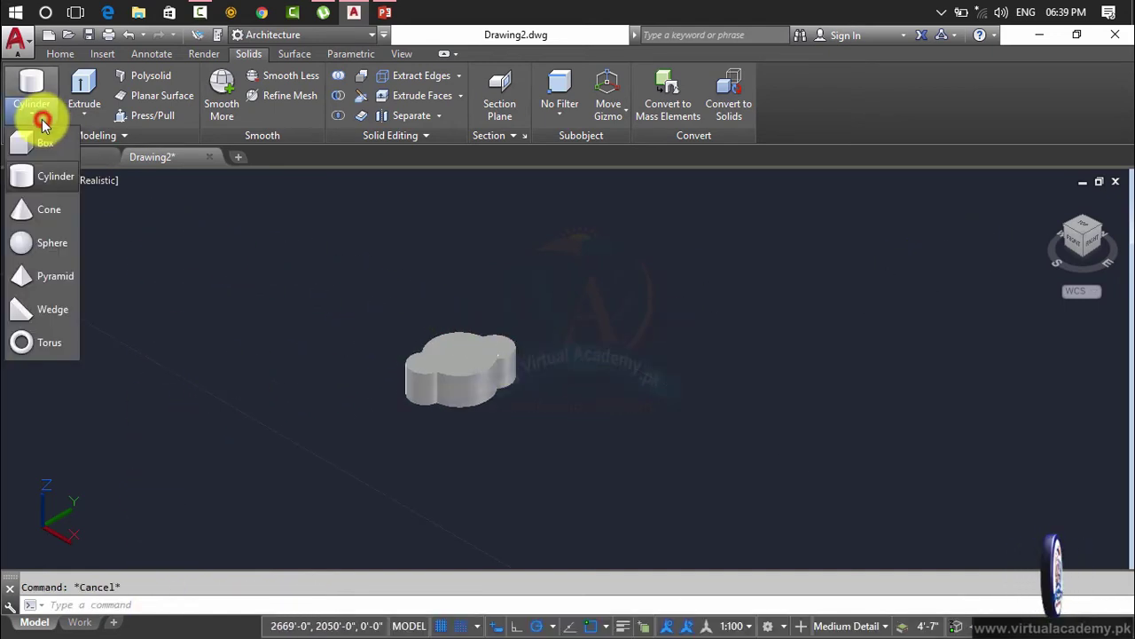
left_click(40, 184)
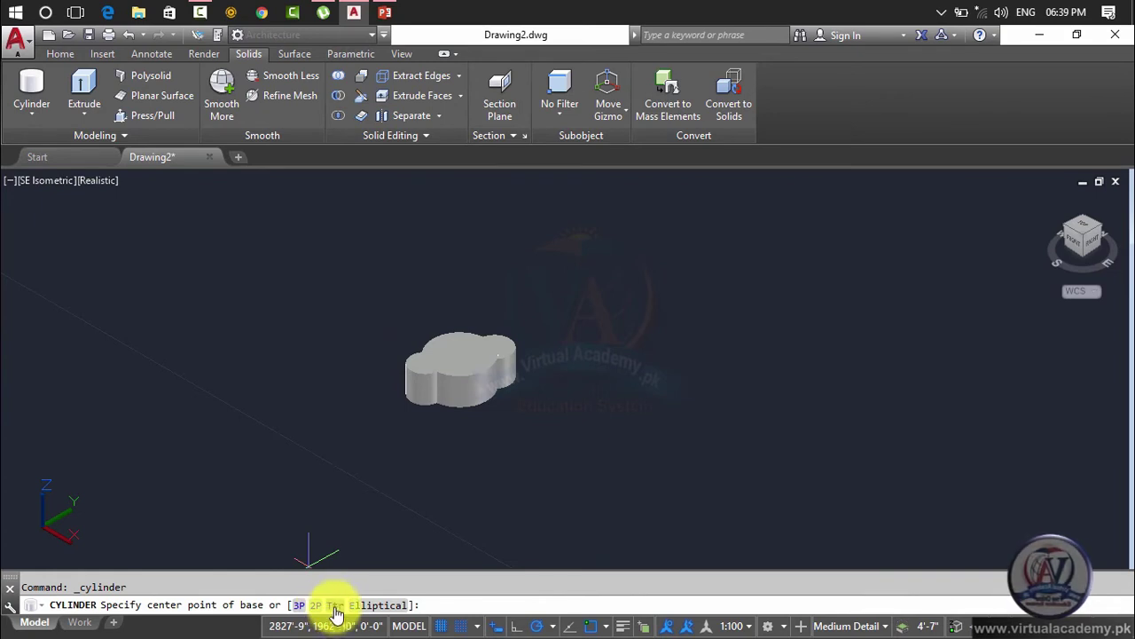
left_click(382, 607)
left_click(708, 376)
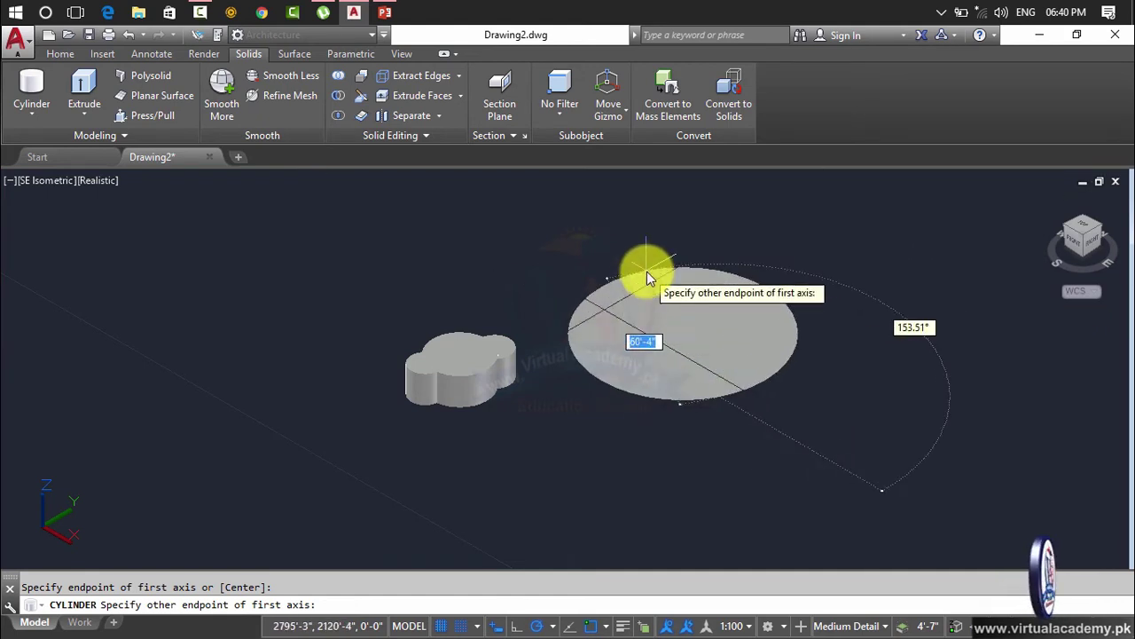
left_click(659, 342)
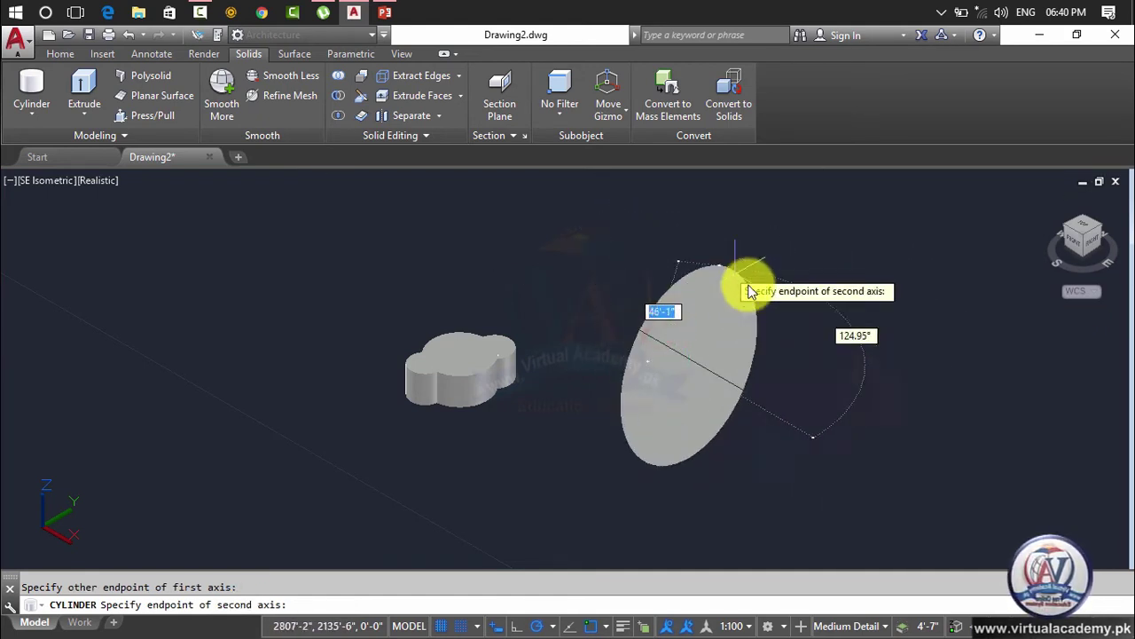
left_click(784, 337)
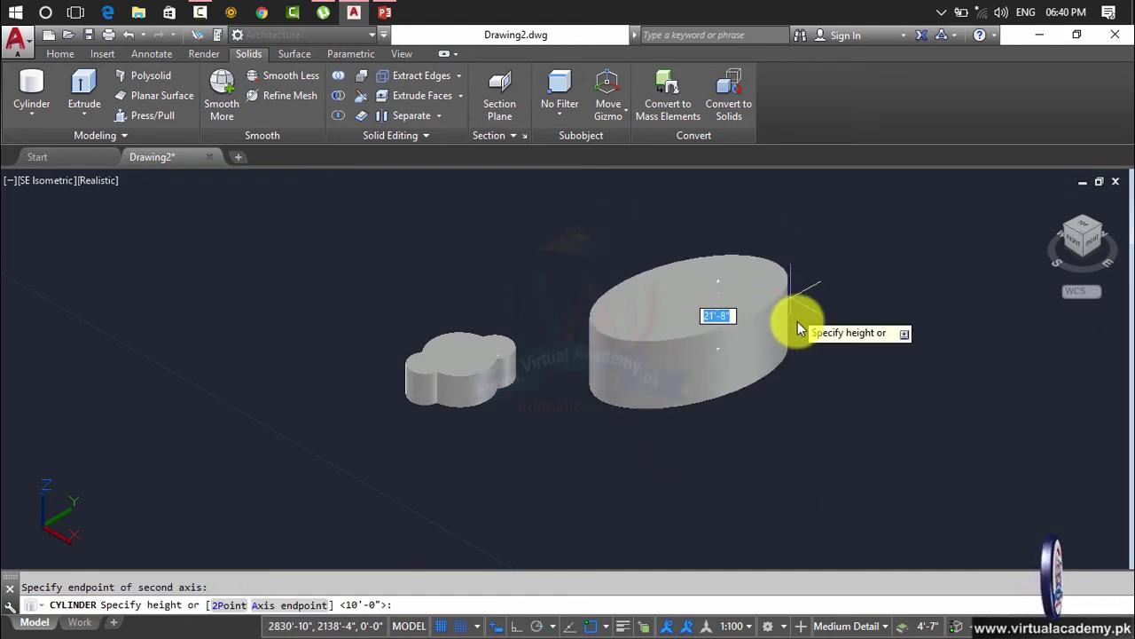
left_click(826, 255)
scroll(679, 346, "up", 5)
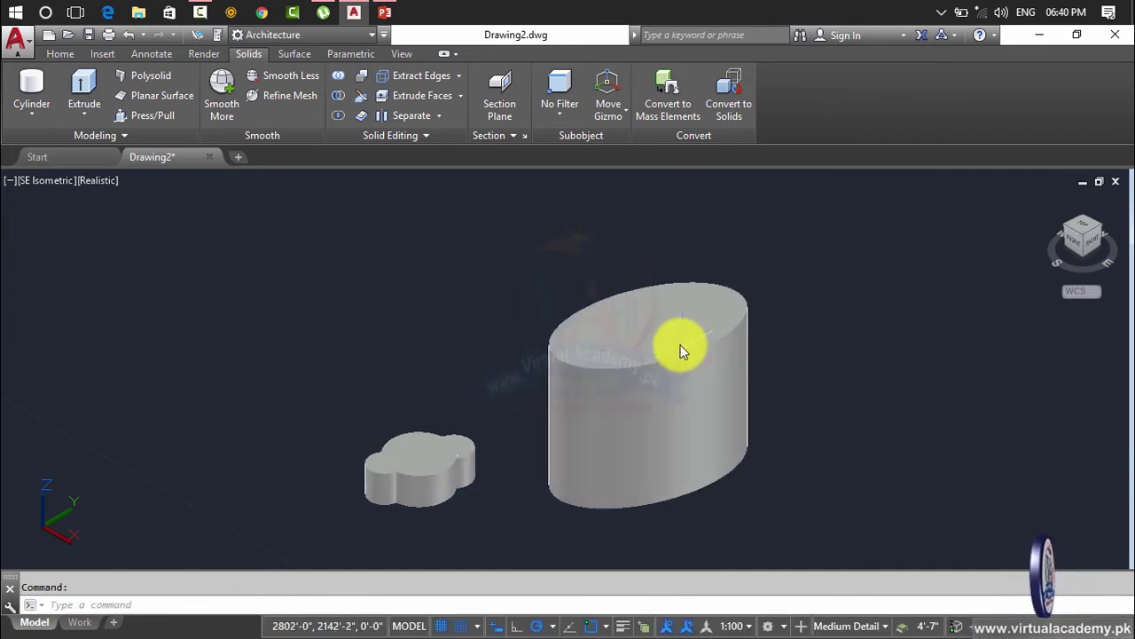
scroll(678, 335, "down", 6)
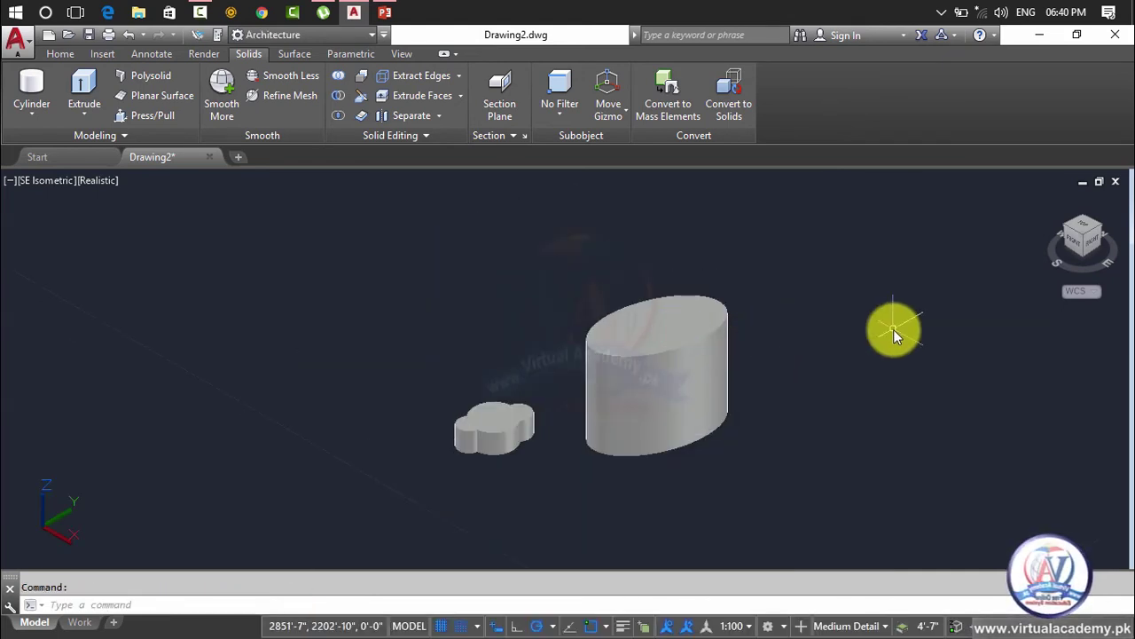
Step: Create a cone in the empty area beside the elliptical cylinder with a base diameter of 20' and a height of 20'
left_click(45, 117)
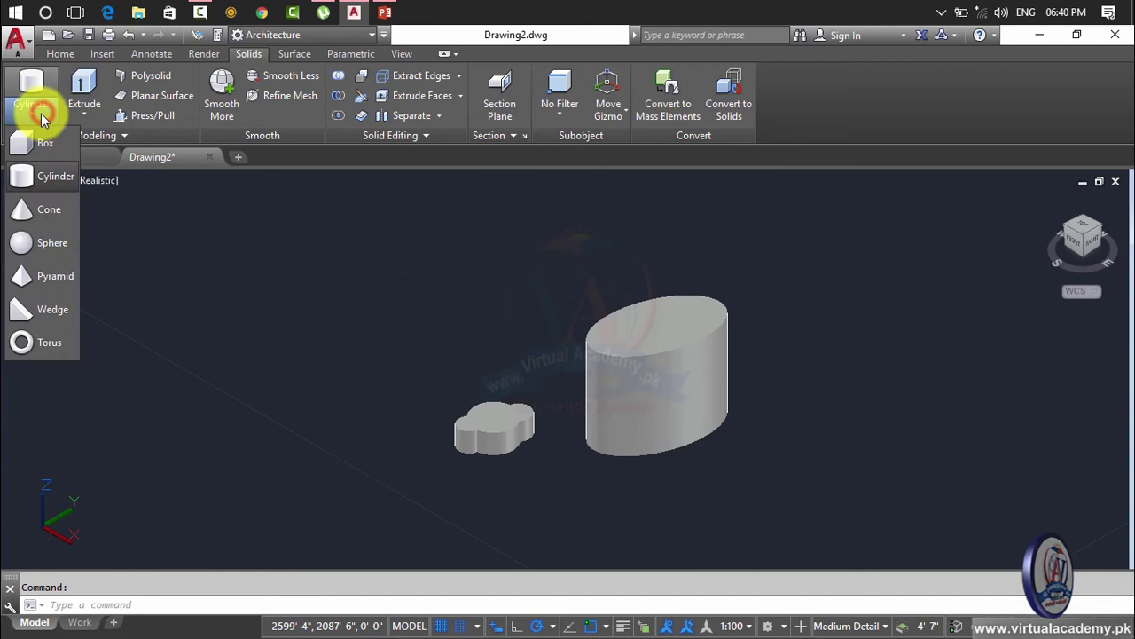
left_click(36, 212)
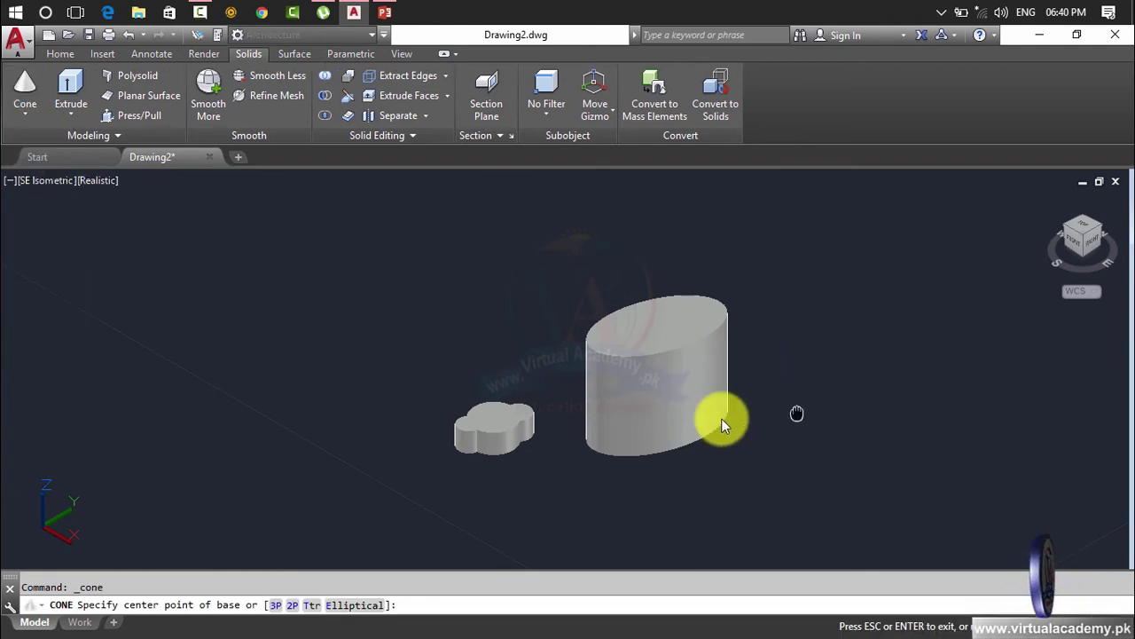
middle_click_drag(722, 418, 439, 376)
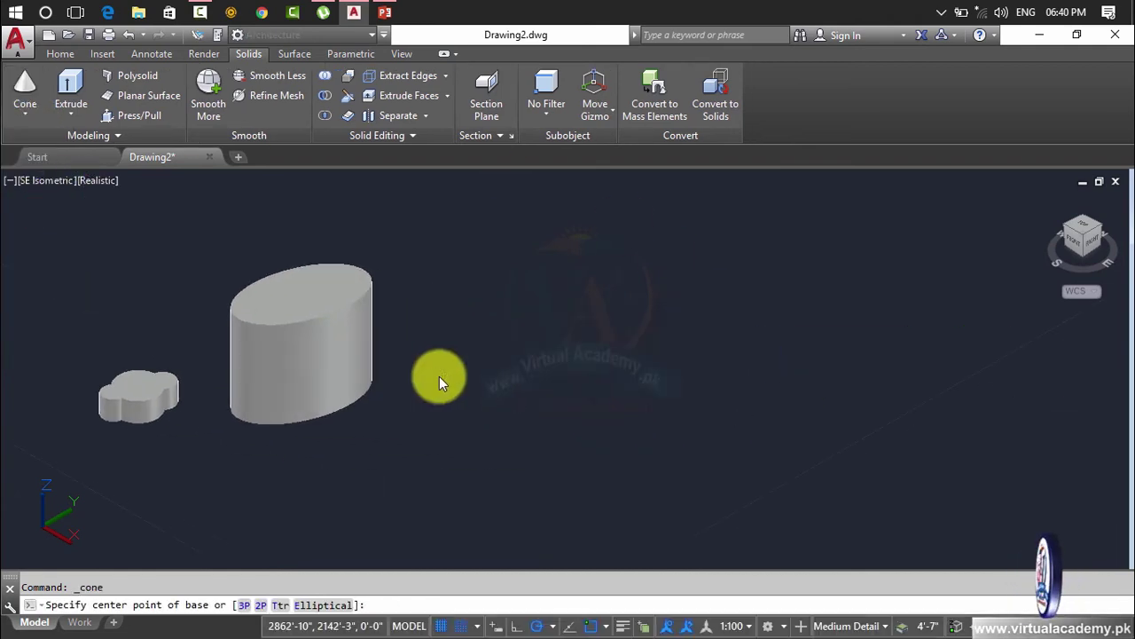
left_click(550, 372)
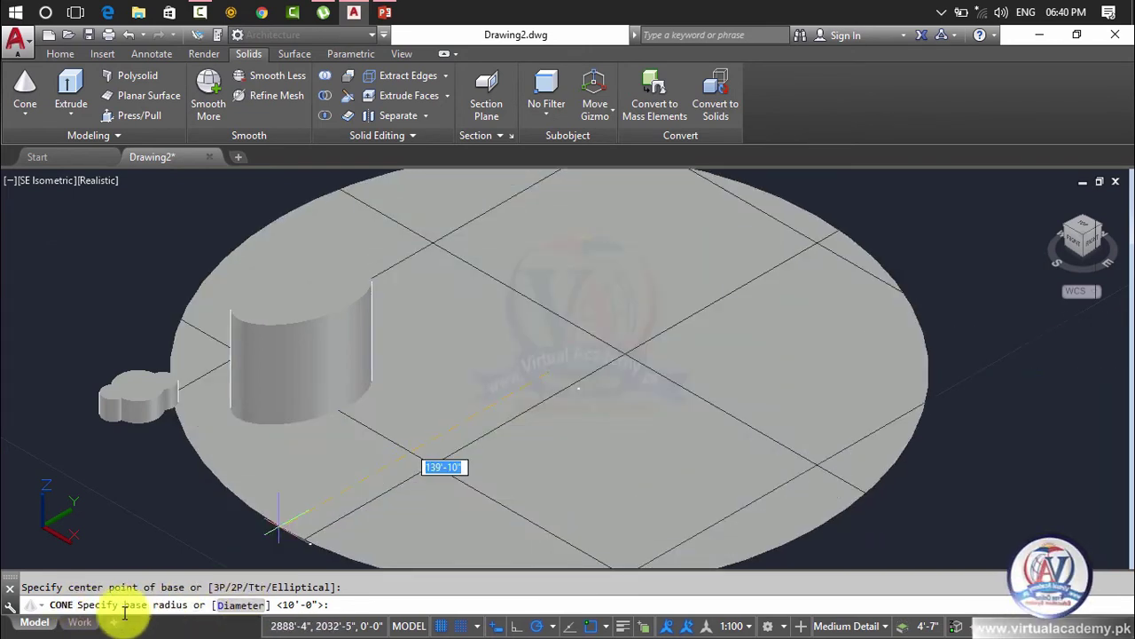
left_click(244, 607)
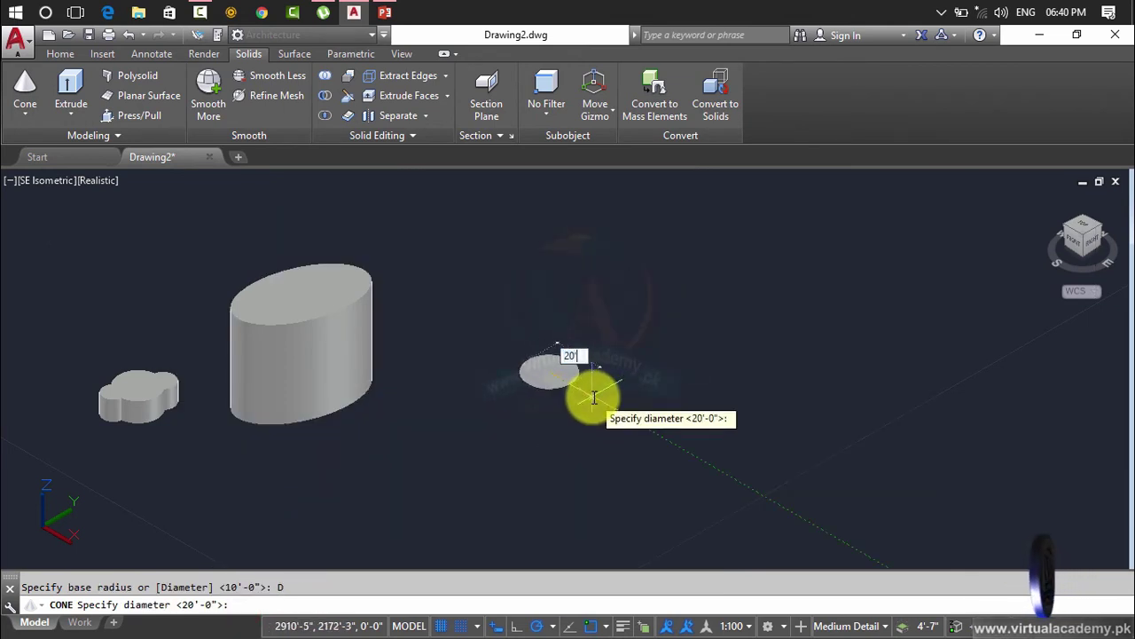
key("Return")
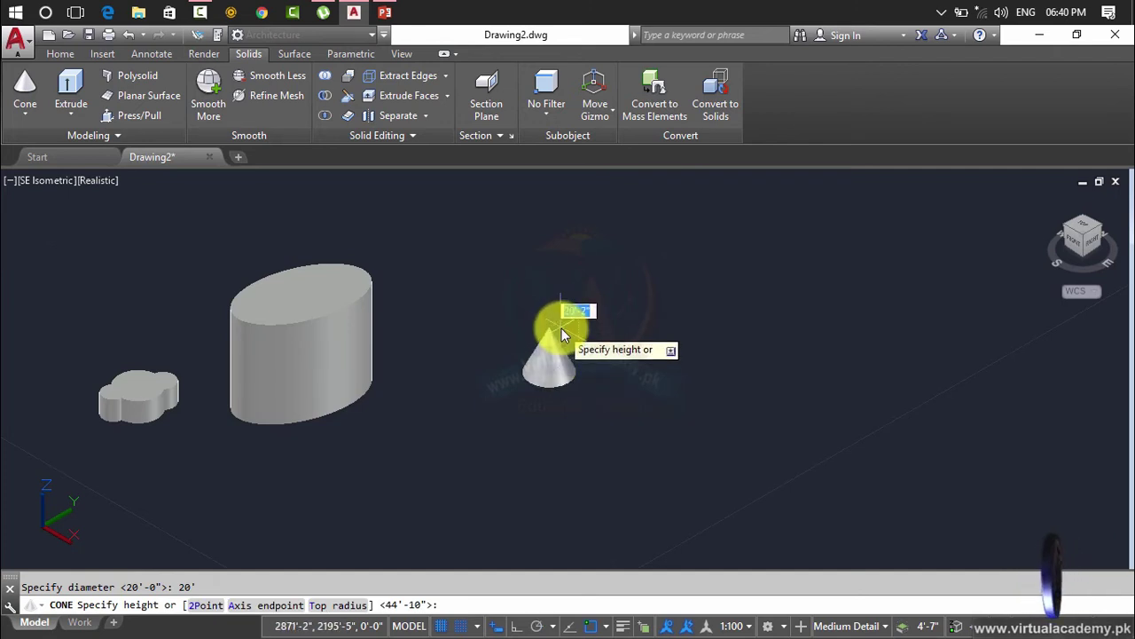
type("2")
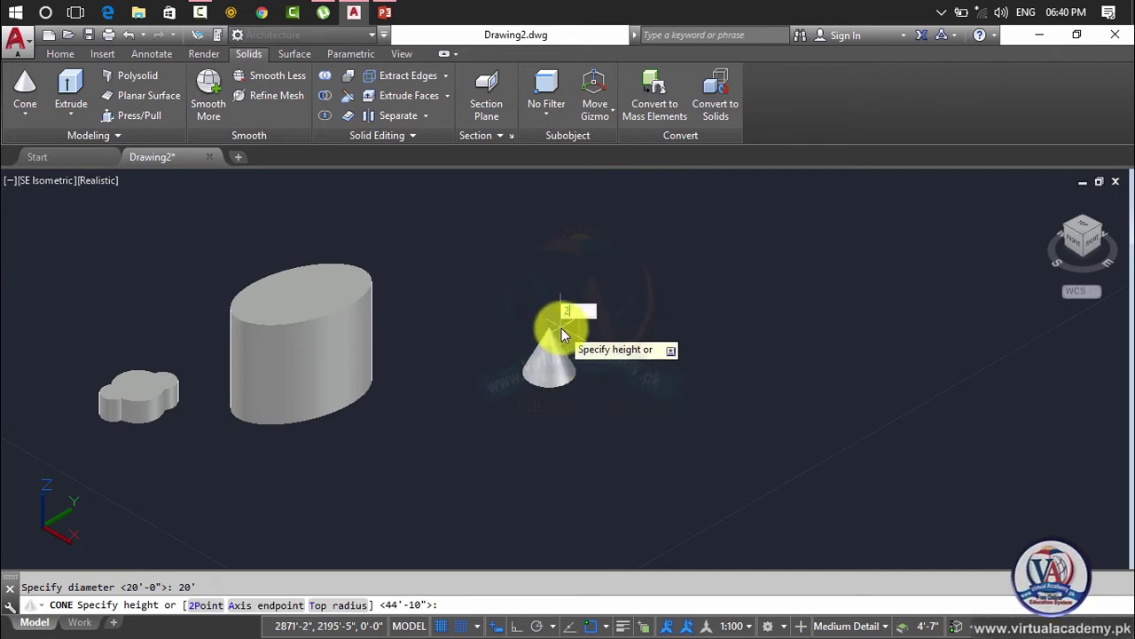
type("0'")
key("Return")
Step: Delete the cone beside the elliptical cylinder
scroll(545, 347, "up", 3)
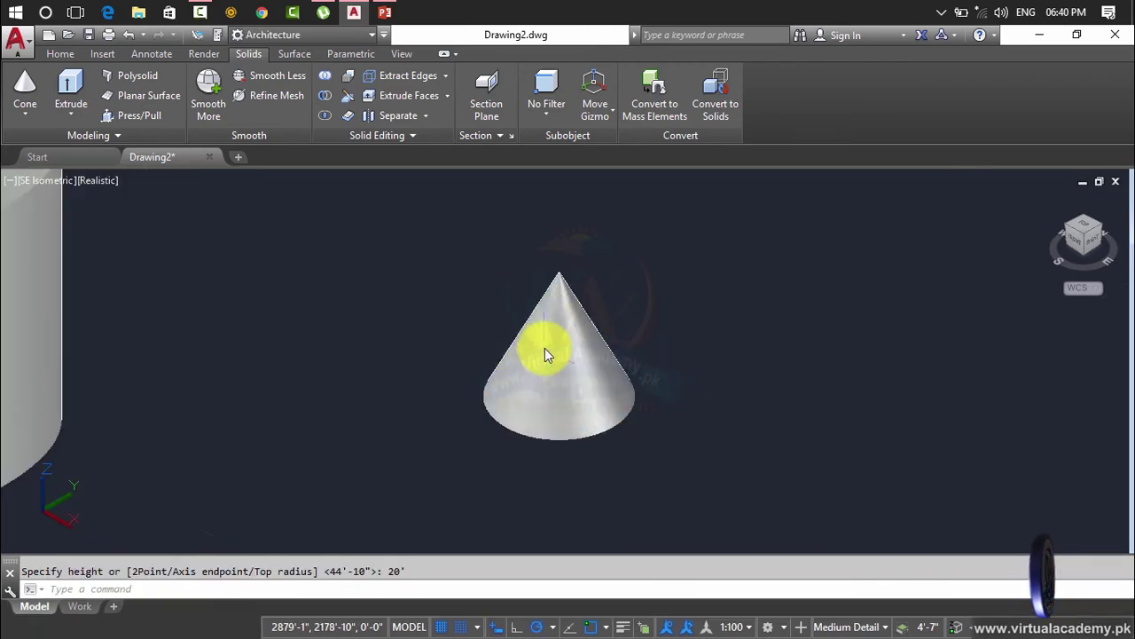
scroll(545, 351, "up", 3)
scroll(625, 276, "down", 5)
left_click(646, 300)
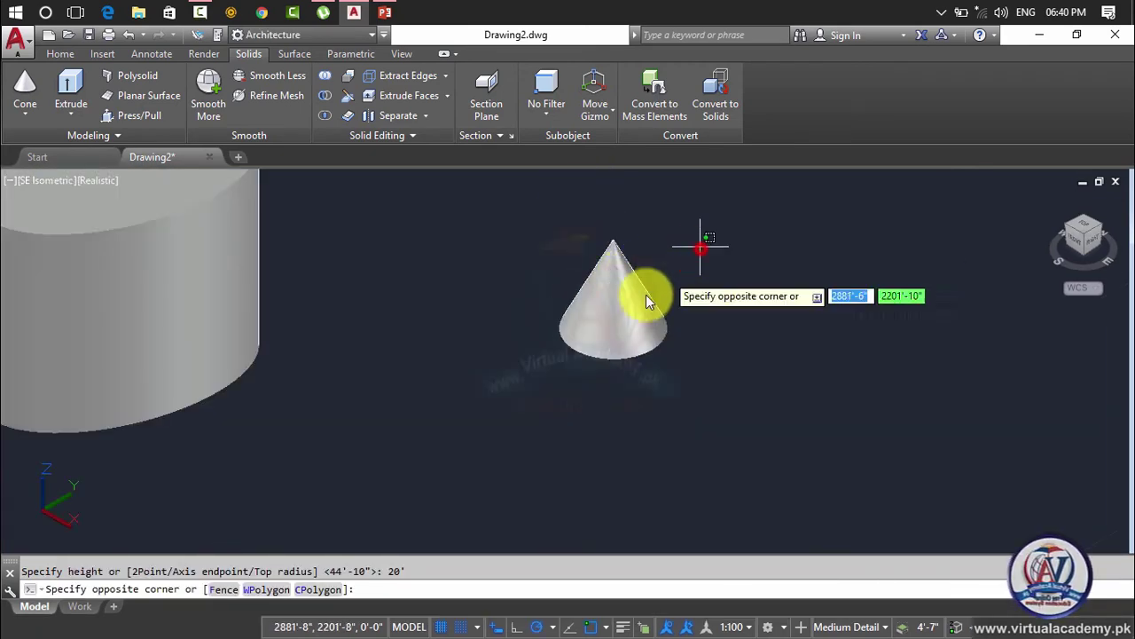
left_click(625, 321)
key("Delete")
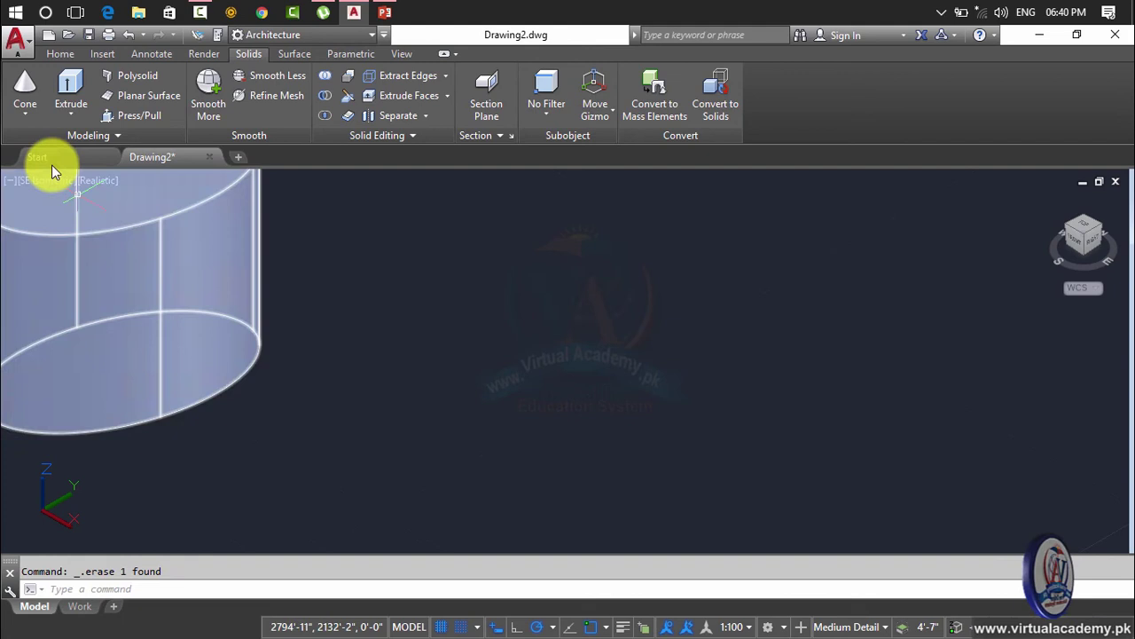
Step: Create a sphere beside the elliptical cylinder, picking its center and a radius of about 30'-1" freehand
left_click(12, 112)
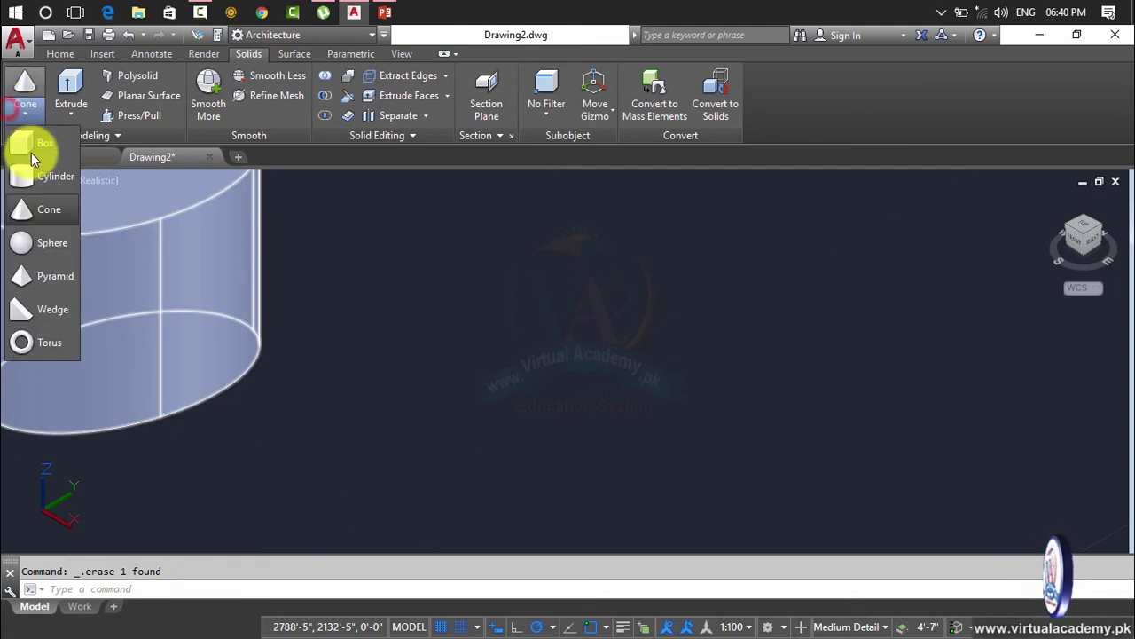
left_click(38, 243)
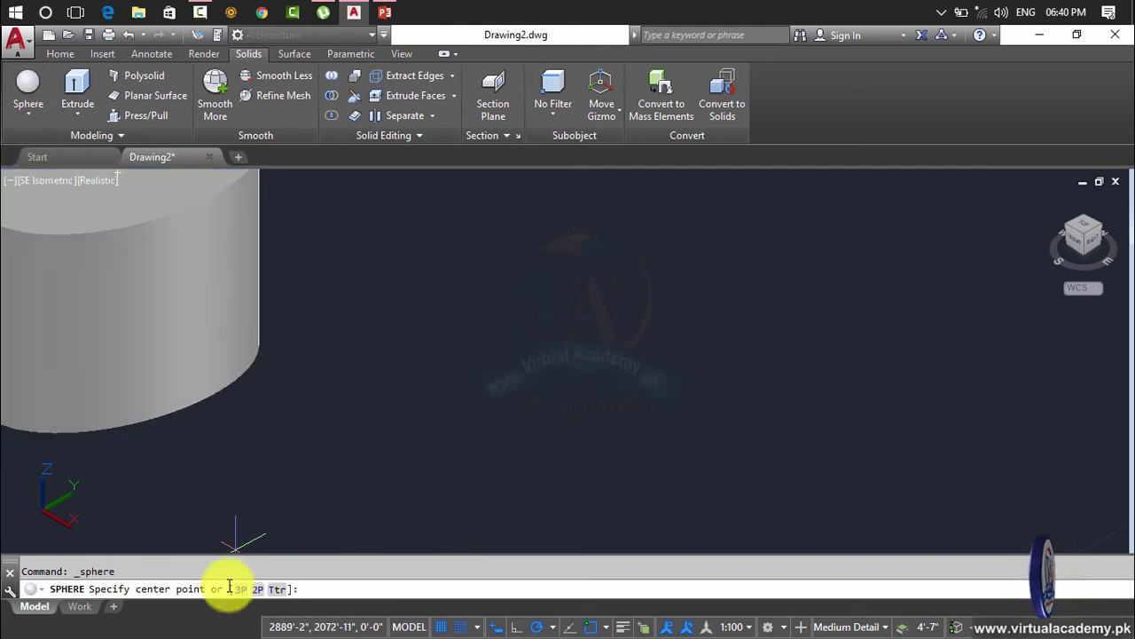
left_click(595, 306)
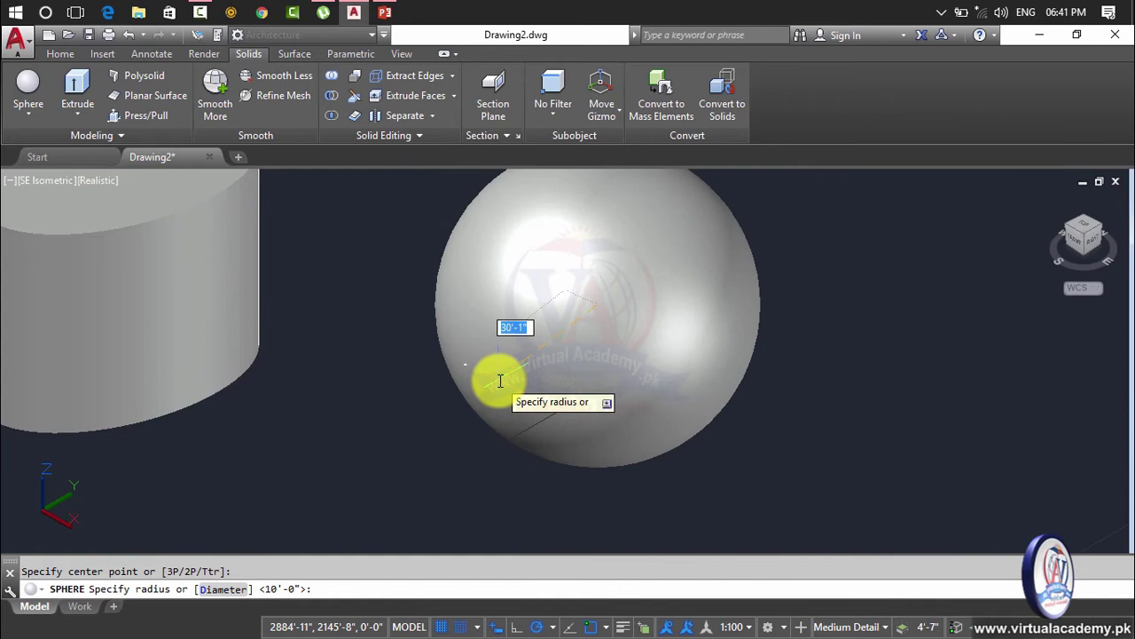
left_click(500, 381)
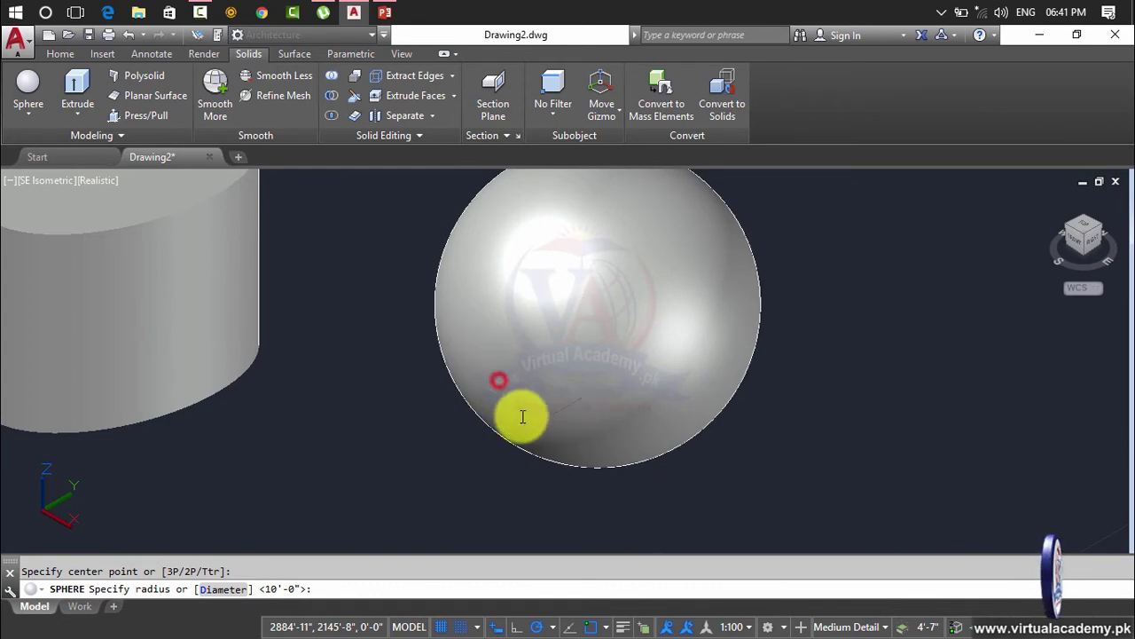
Step: Create a four-sided pyramid beyond the sphere using the Edge option, with a freehand base edge and a height of 20'
scroll(608, 378, "down", 5)
middle_click_drag(609, 377, 468, 405)
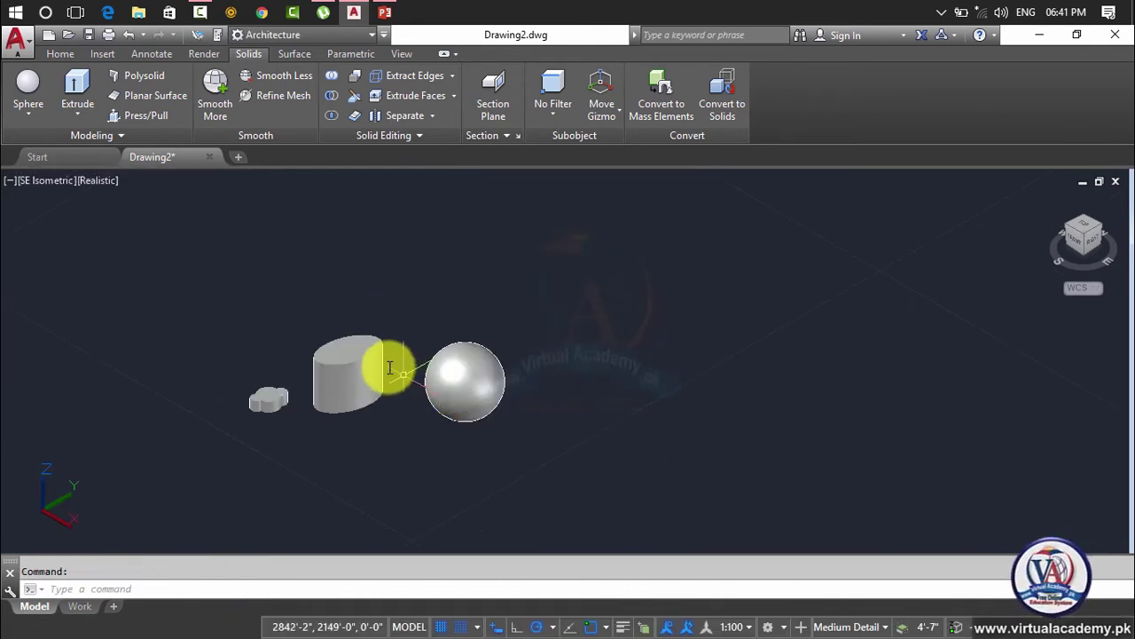
left_click(35, 125)
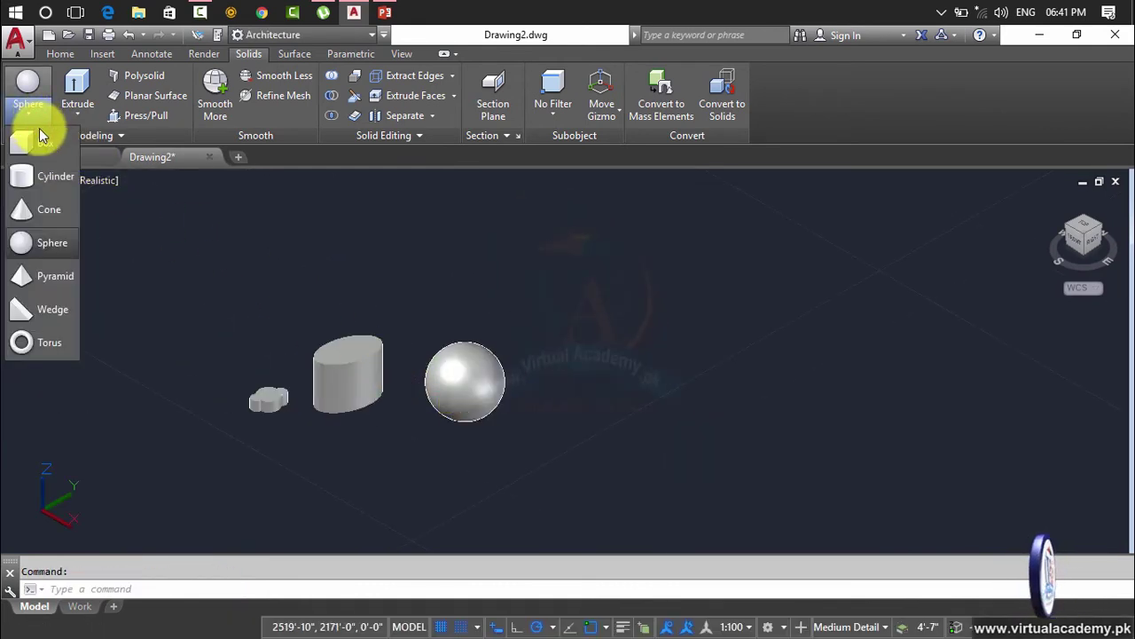
left_click(55, 279)
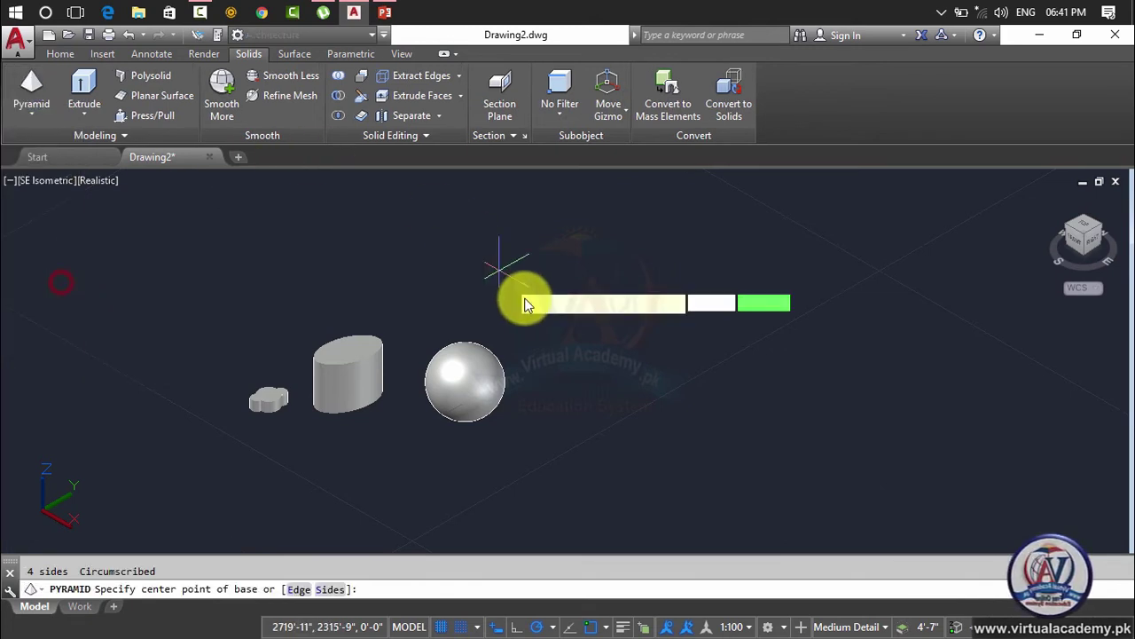
left_click(299, 589)
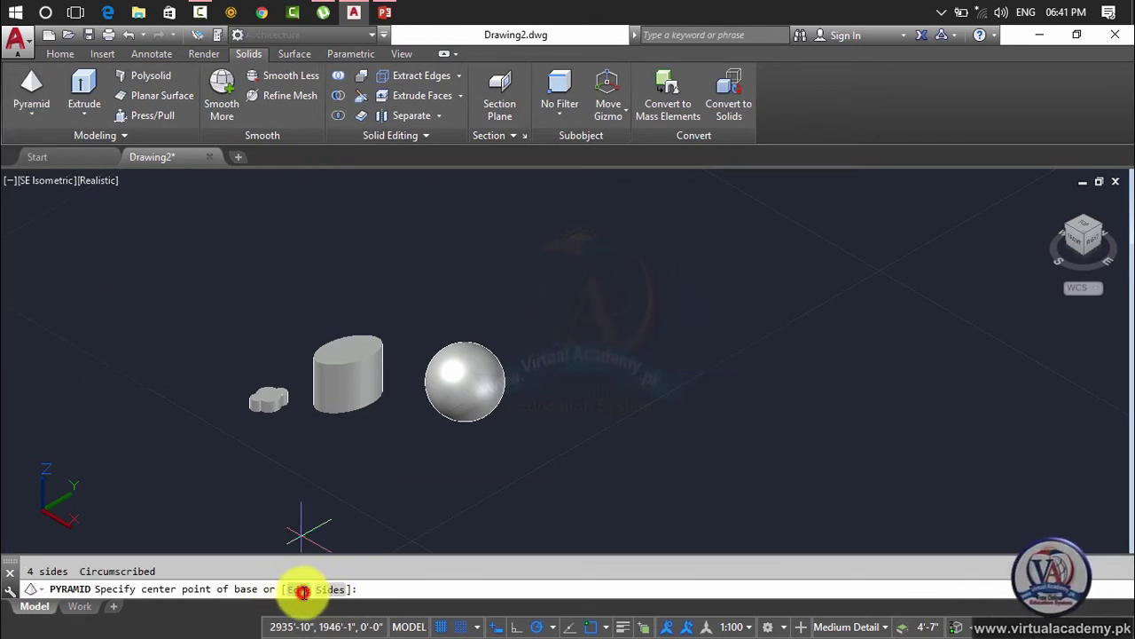
left_click(672, 335)
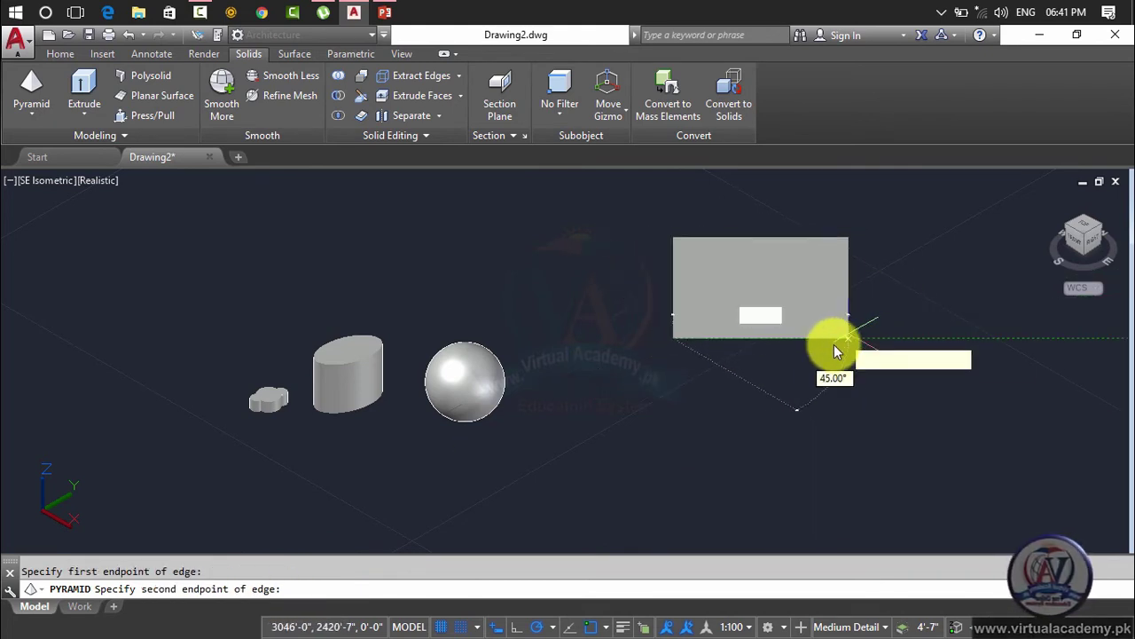
left_click(812, 355)
middle_click_drag(795, 311, 753, 372)
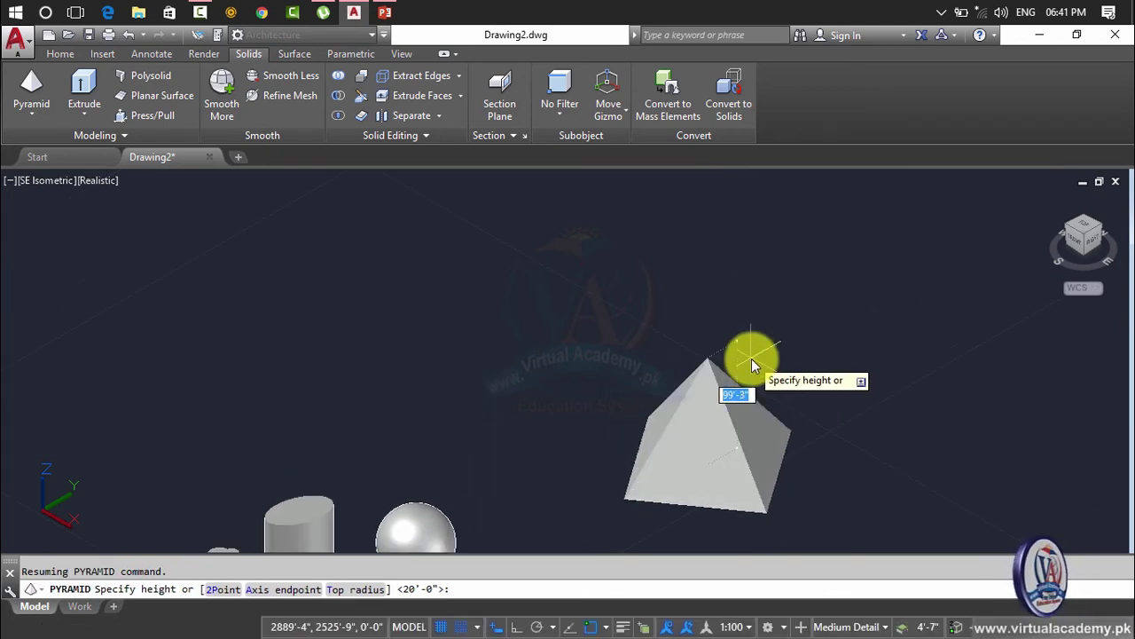
type("20'")
key("Return")
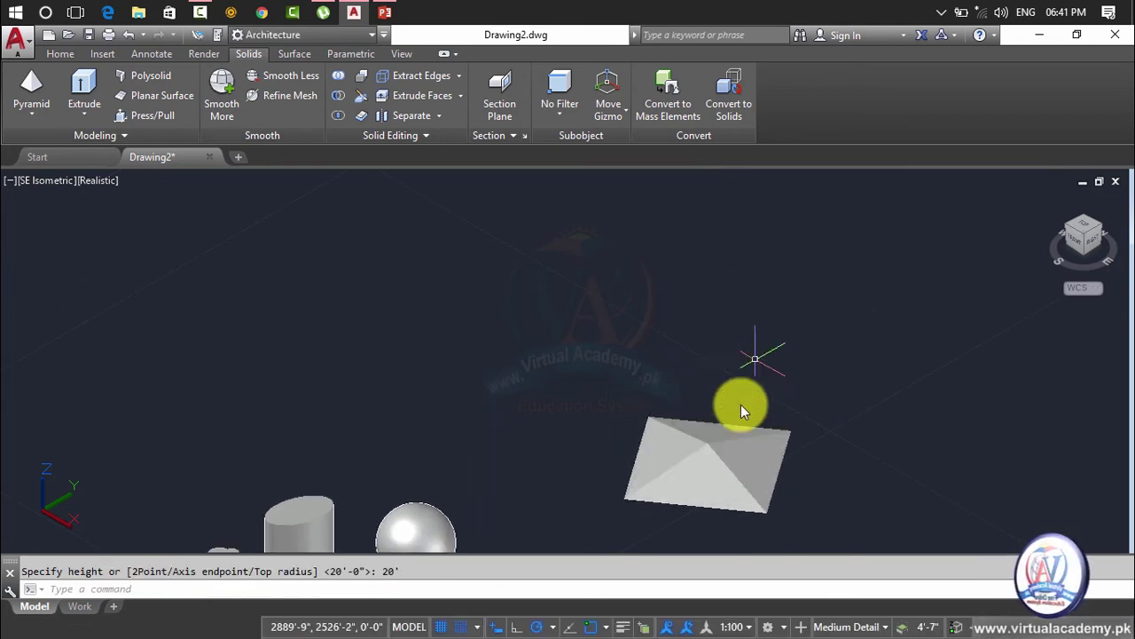
Step: Create a 5-sided pyramid beside the first one using the Sides option, with a base radius of about 115'-9" and a height of 20'
scroll(700, 443, "up", 4)
middle_click_drag(700, 441, 706, 279)
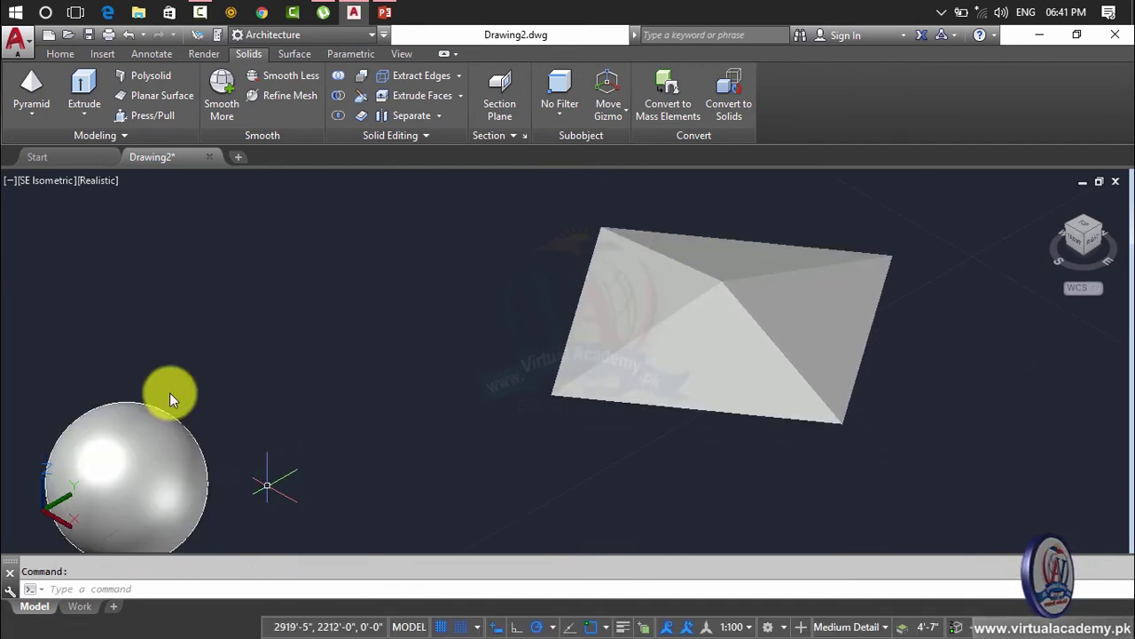
left_click(32, 113)
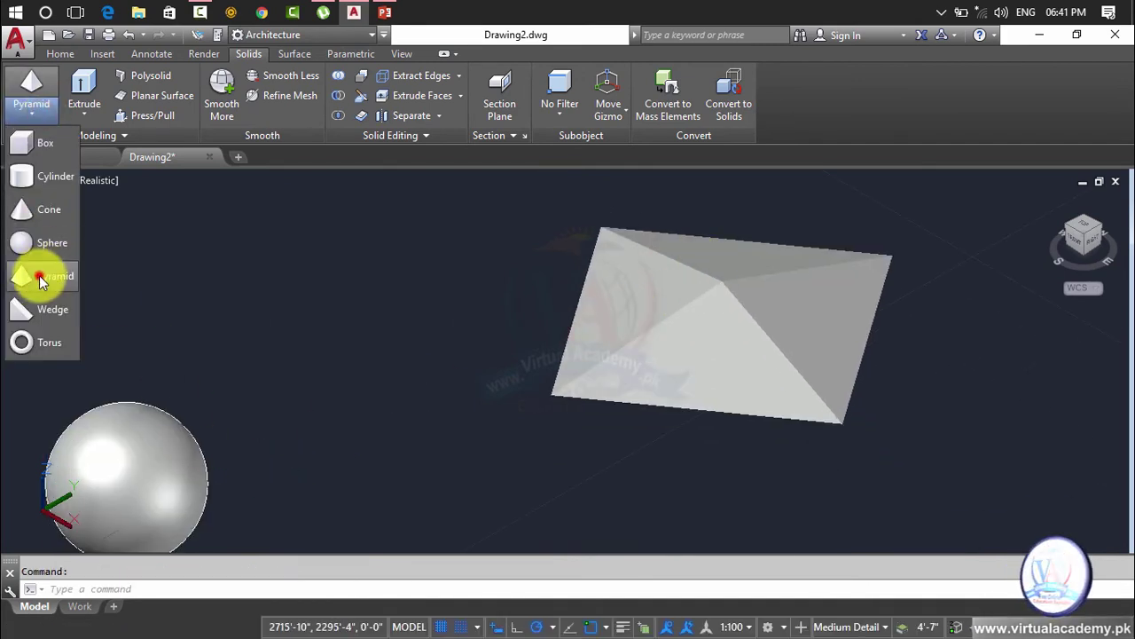
left_click(40, 280)
scroll(443, 404, "down", 5)
type("s")
key("Return")
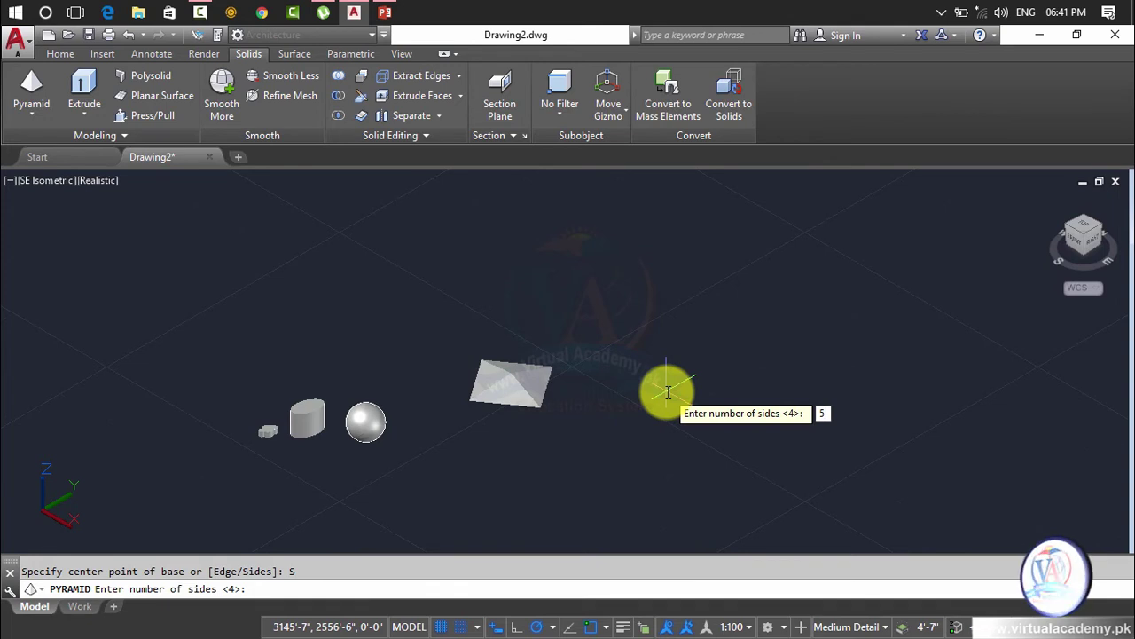
key("Return")
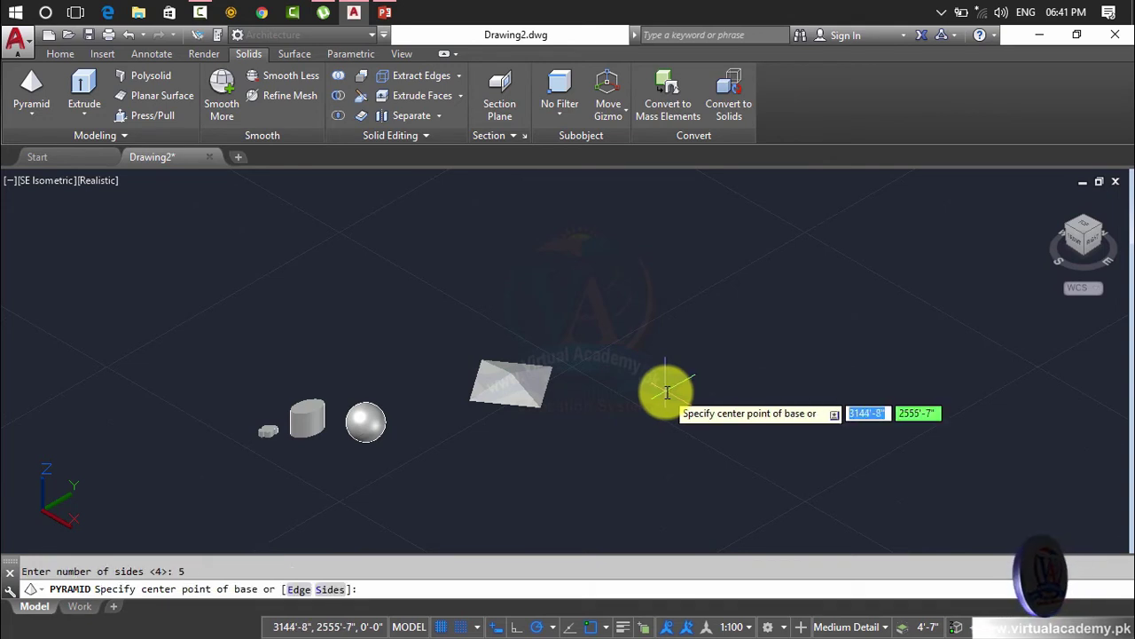
left_click(665, 390)
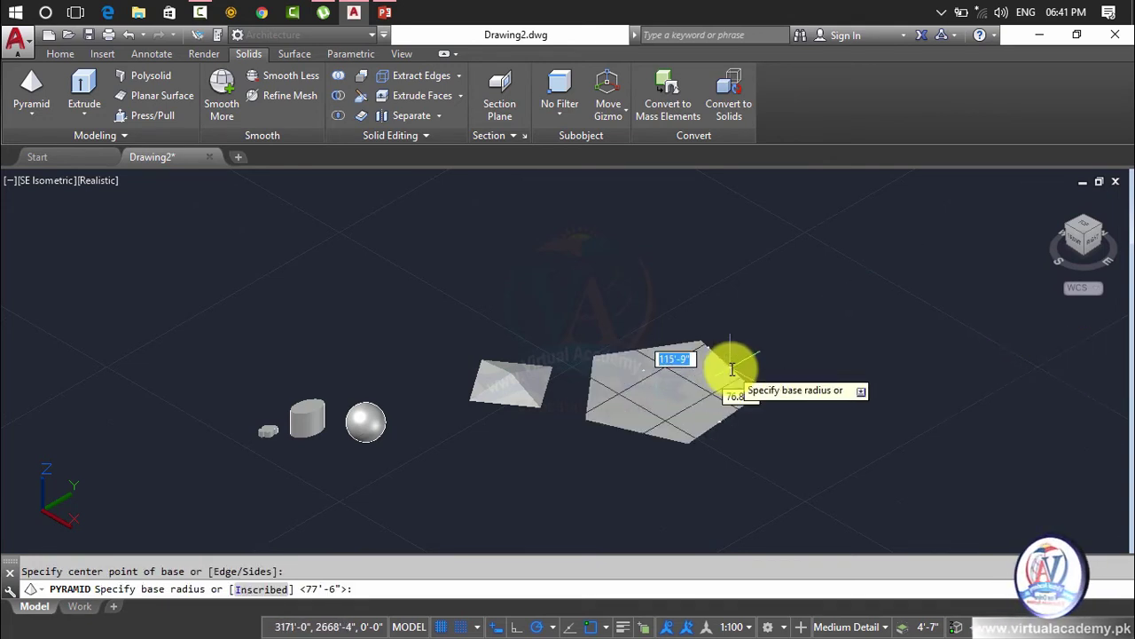
left_click(732, 369)
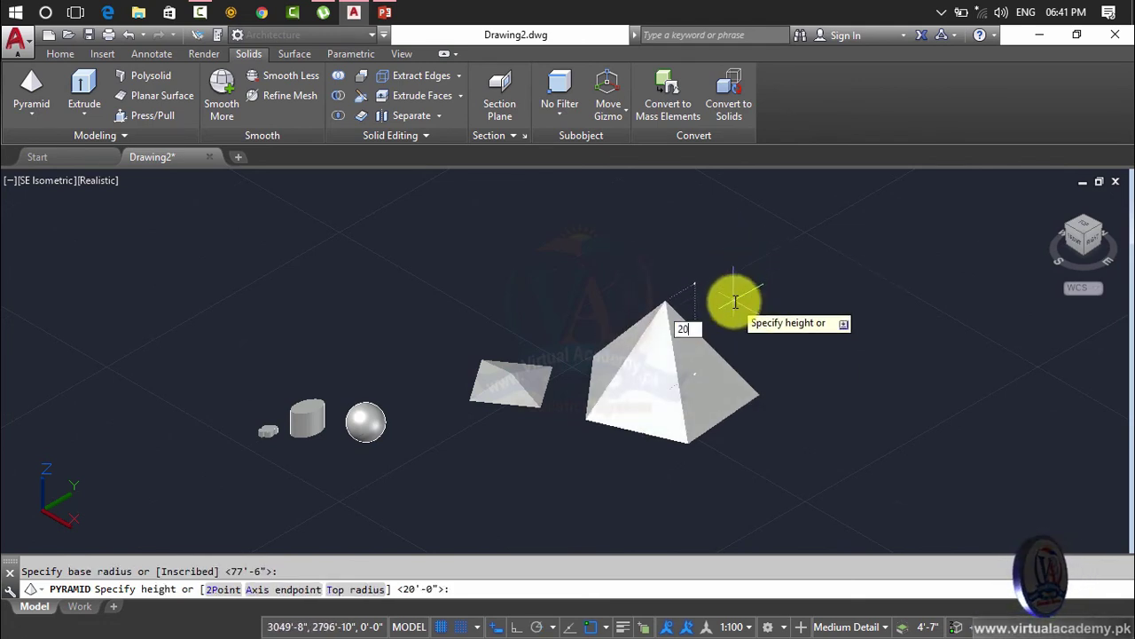
type("20'")
key("Return")
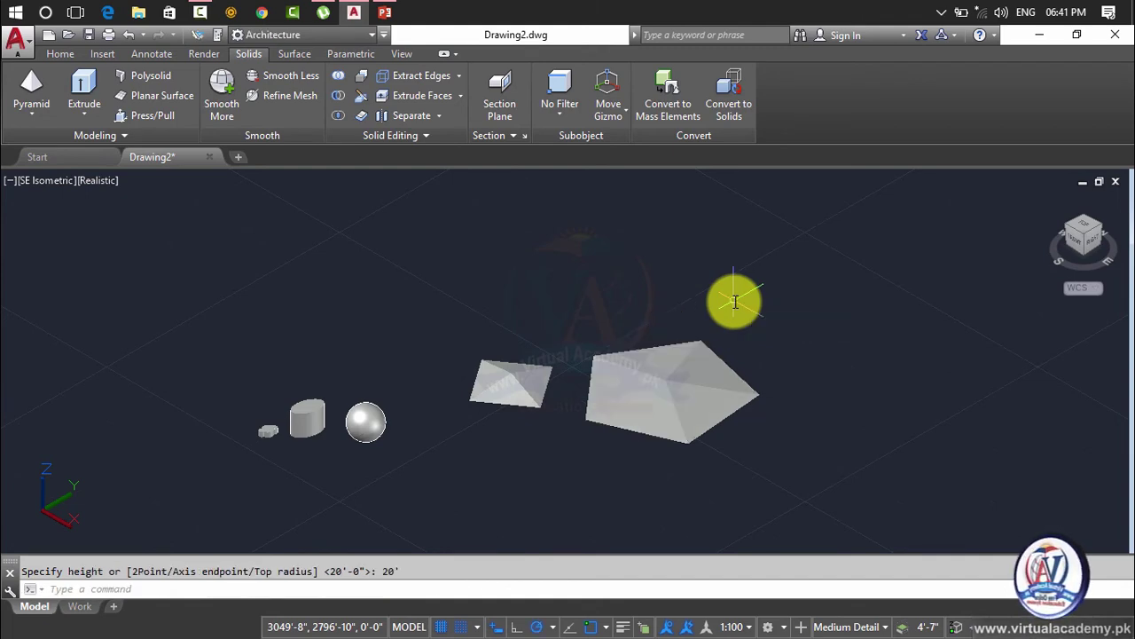
Step: Delete both pyramids together
left_click(798, 289)
left_click(508, 415)
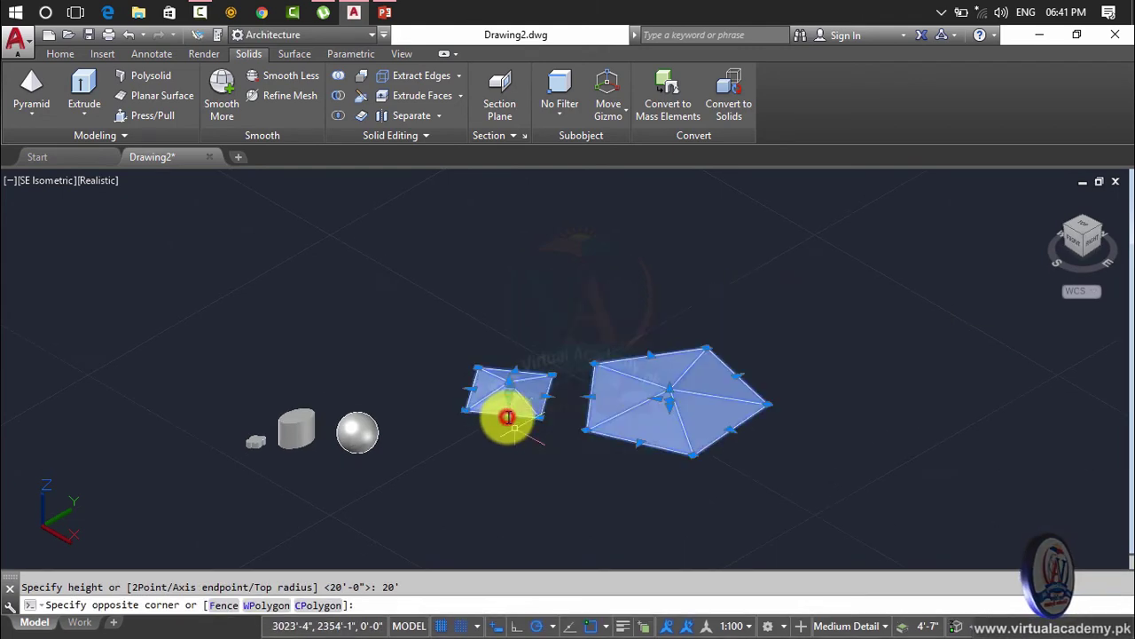
key("Delete")
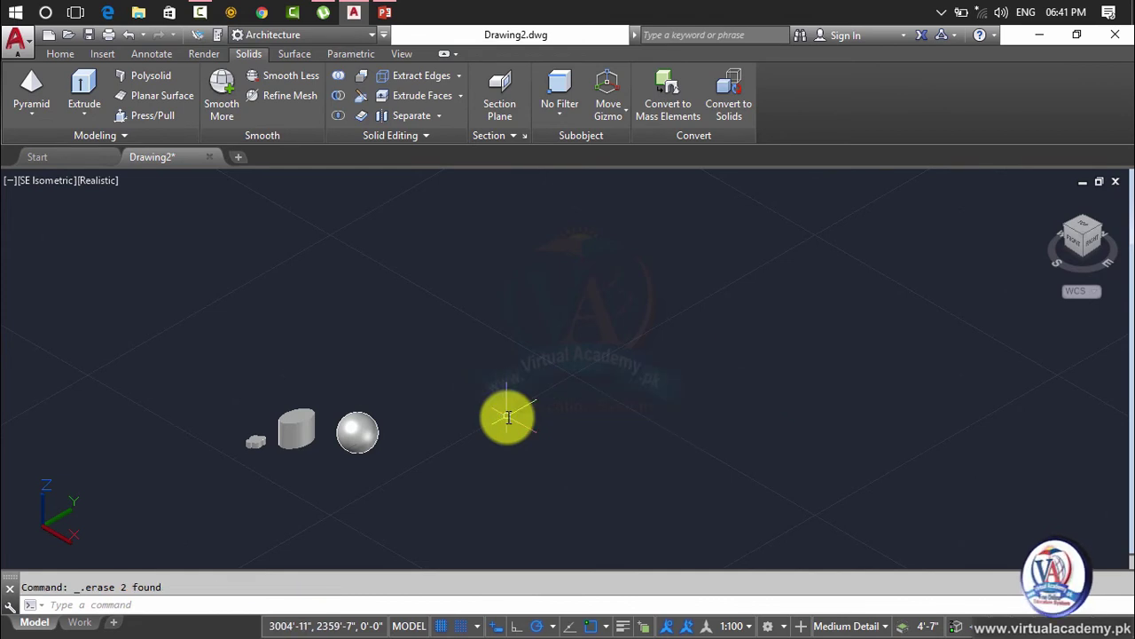
Step: Create a wedge beyond the sphere using the Center option, with a freehand base corner and a height of about 96'-5"
scroll(315, 453, "up", 3)
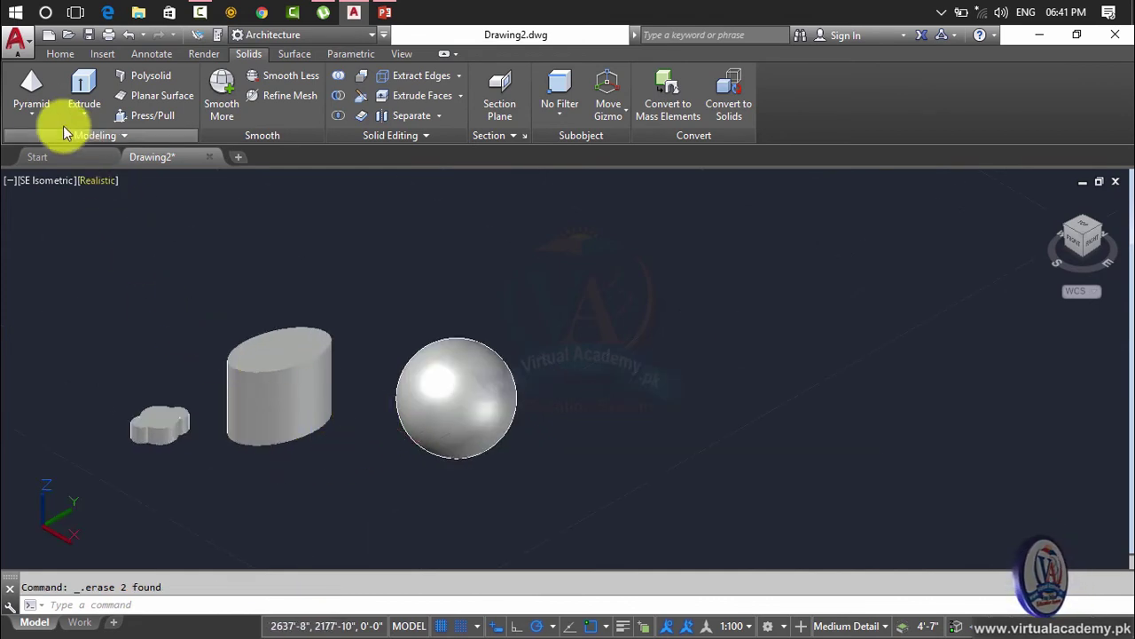
left_click(34, 111)
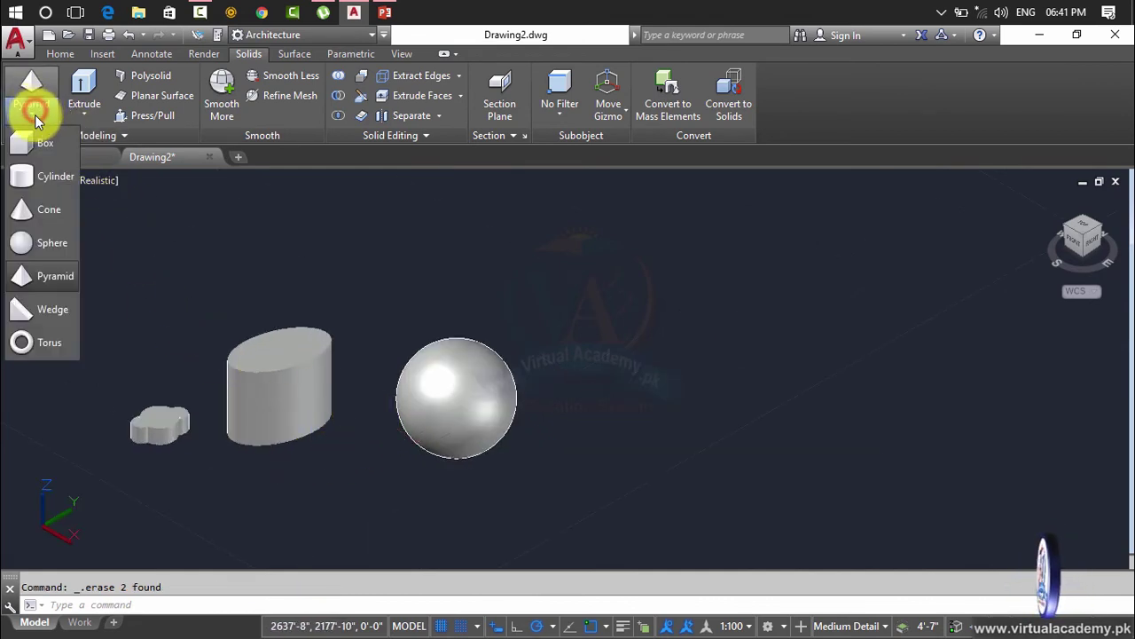
left_click(40, 312)
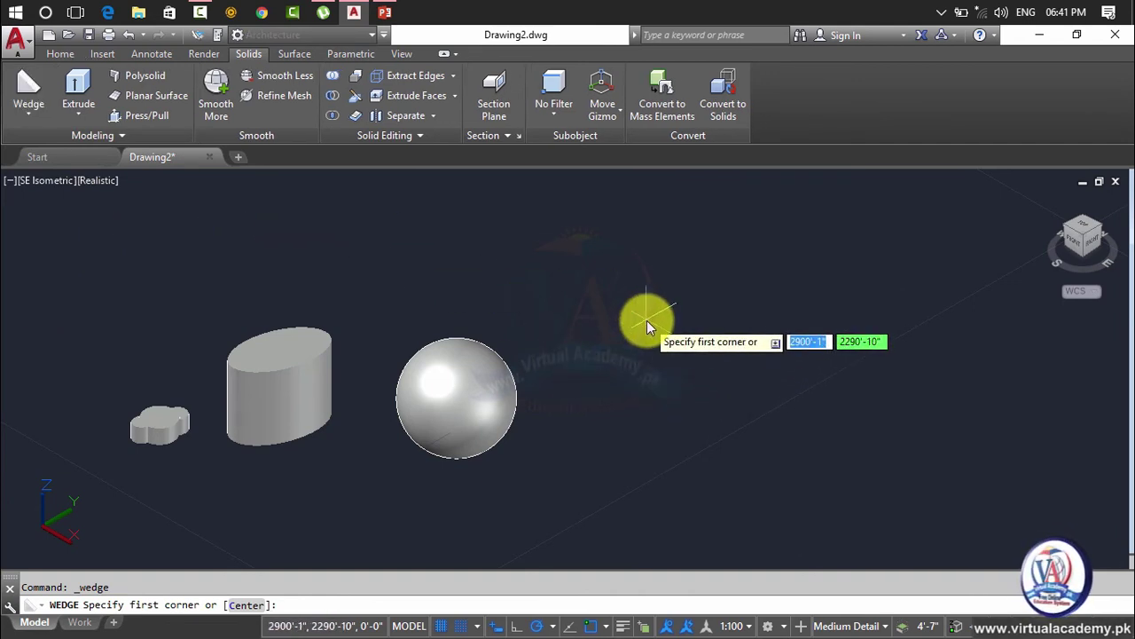
type("c")
key("Return")
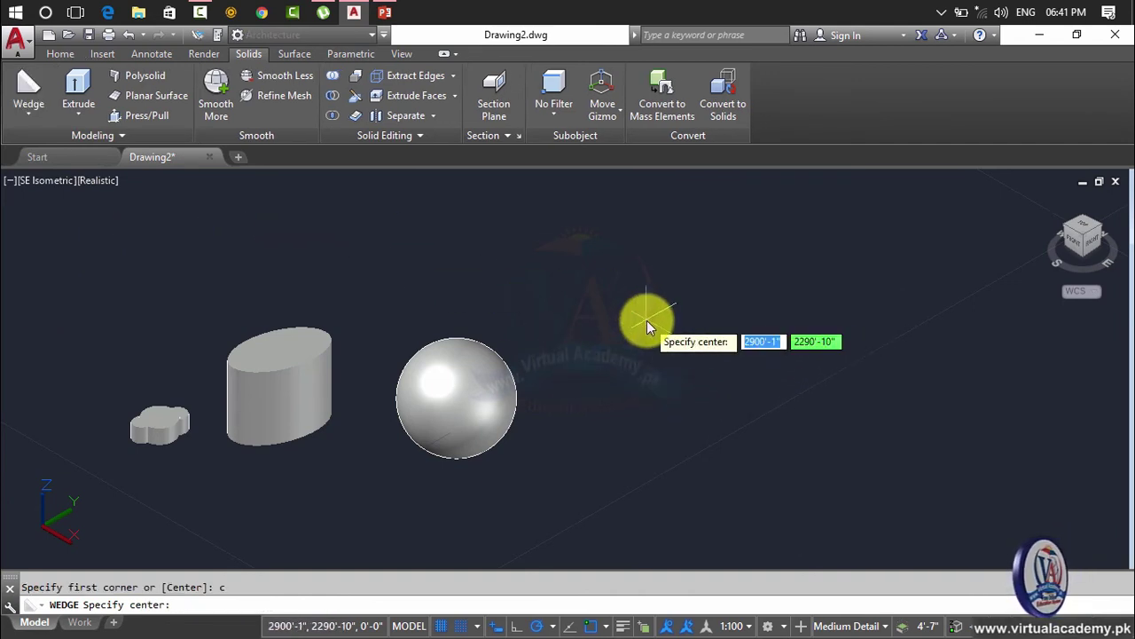
left_click(689, 360)
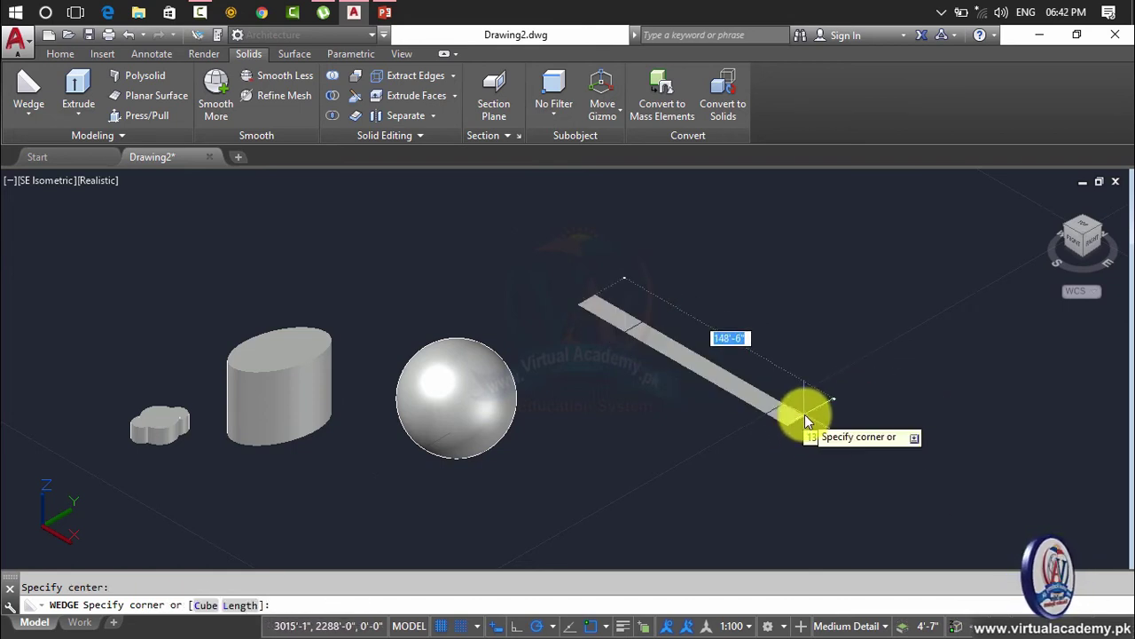
left_click(812, 413)
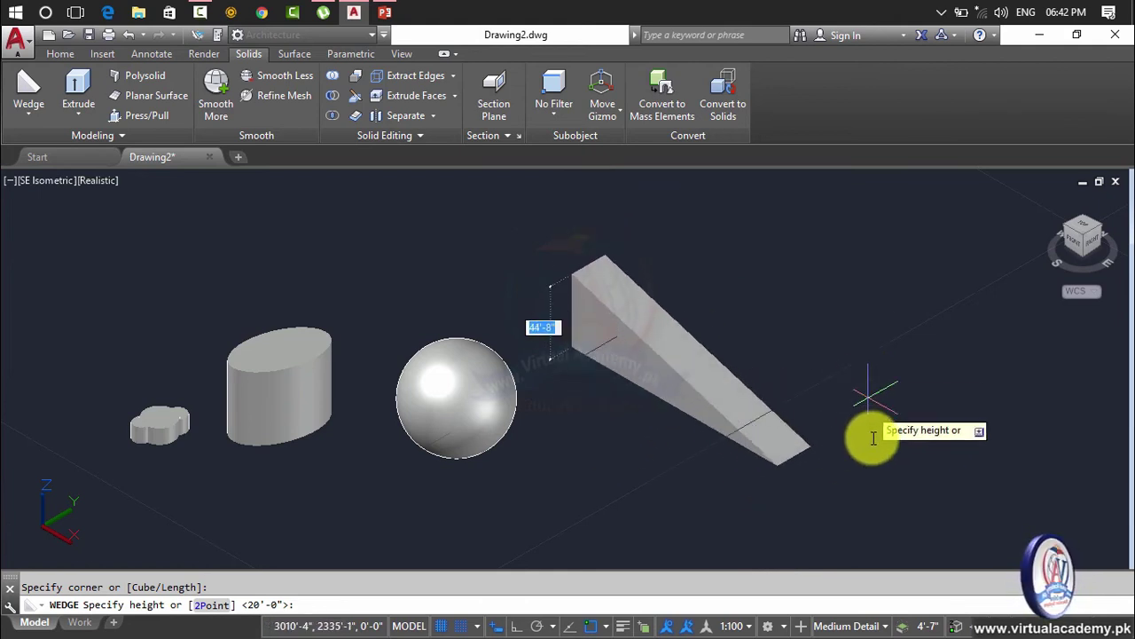
left_click(716, 333)
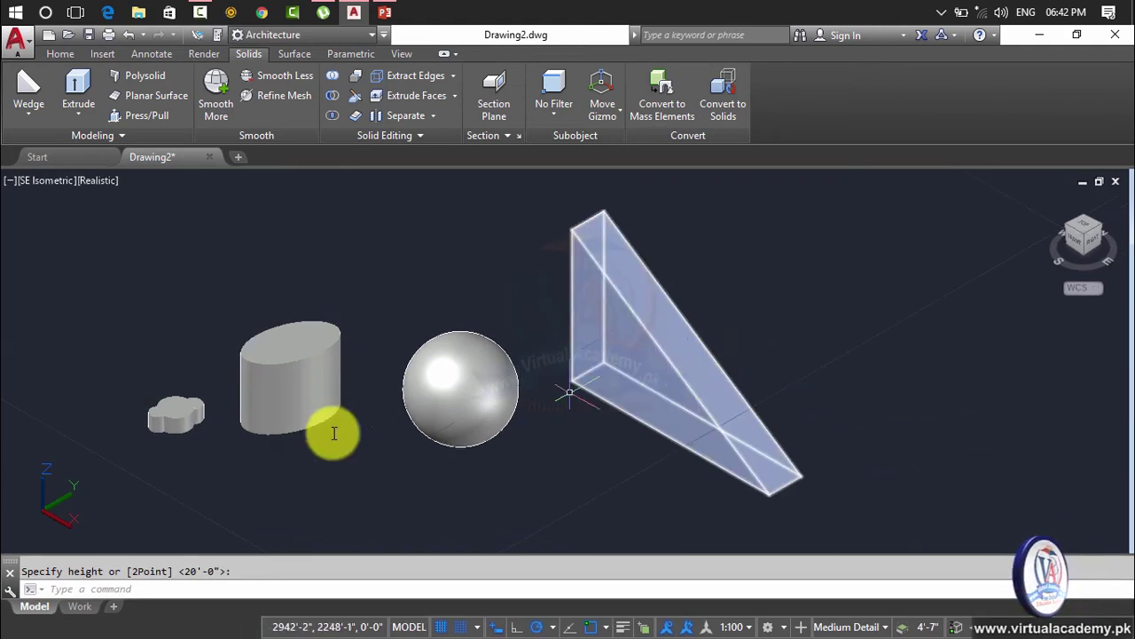
Step: Create a second wedge beside the first one from two opposite base corners, picking the corners and the height freehand
left_click(28, 113)
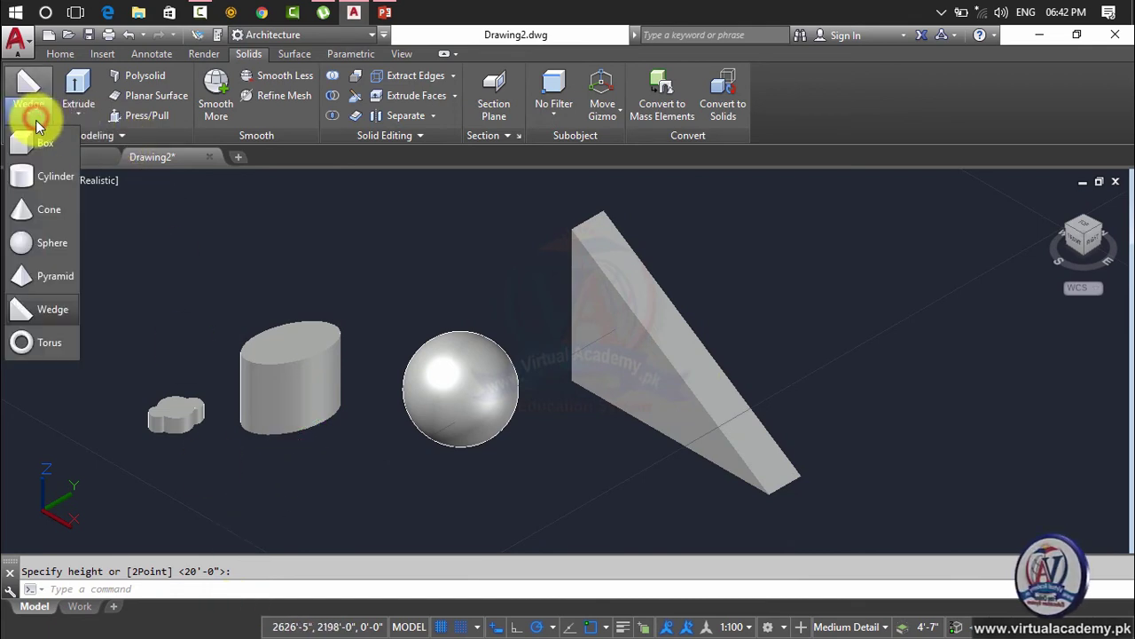
left_click(52, 314)
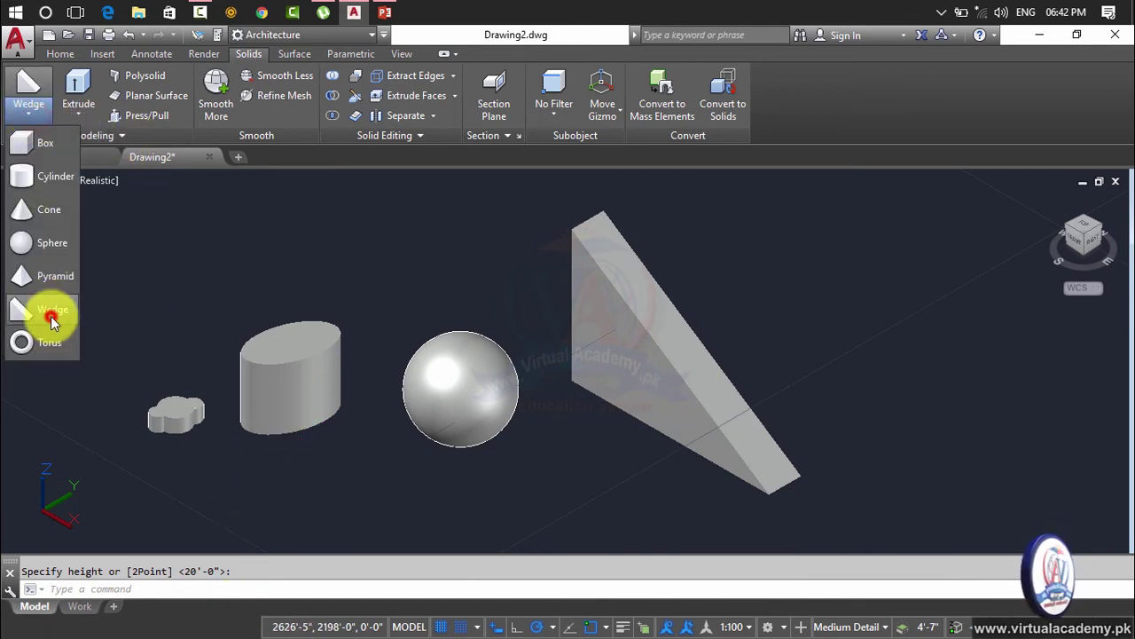
left_click(883, 441)
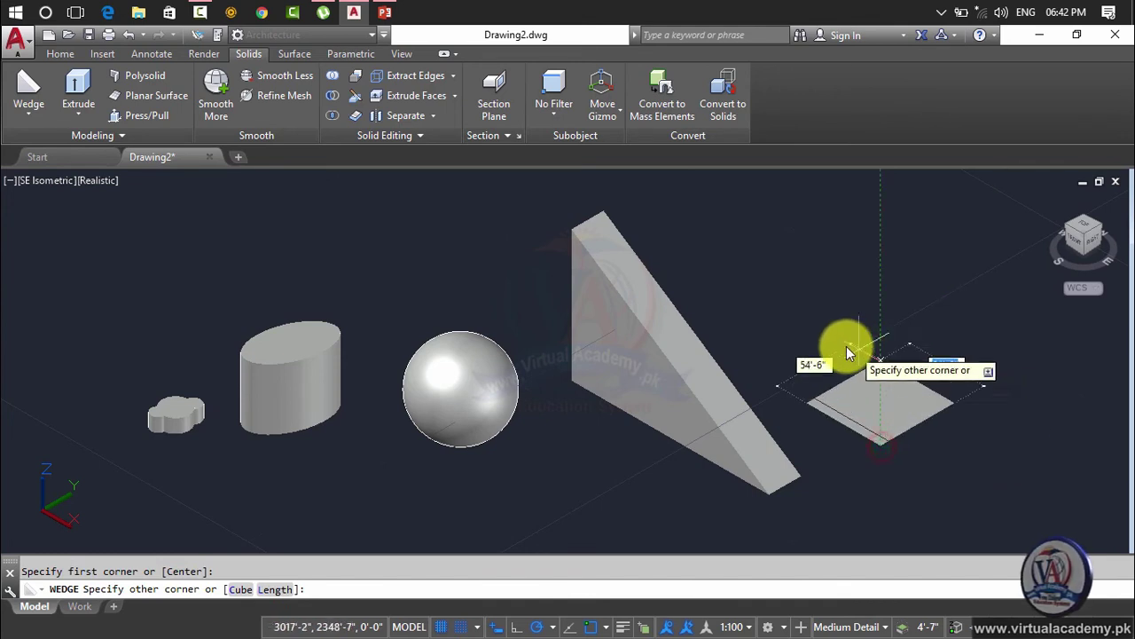
left_click(667, 283)
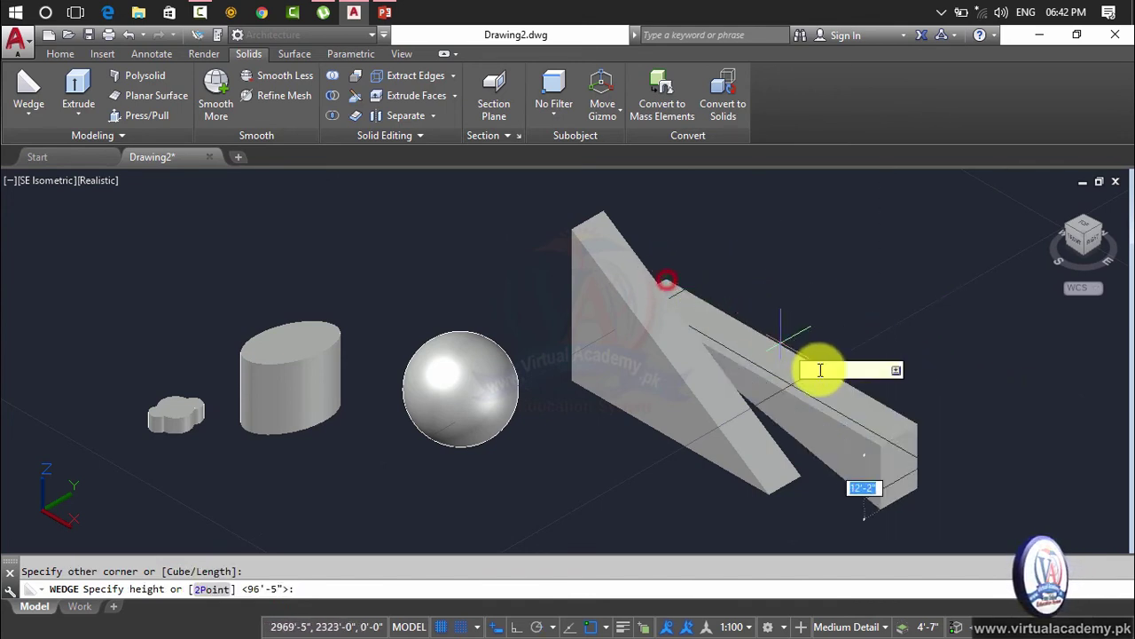
middle_click_drag(837, 304, 816, 390)
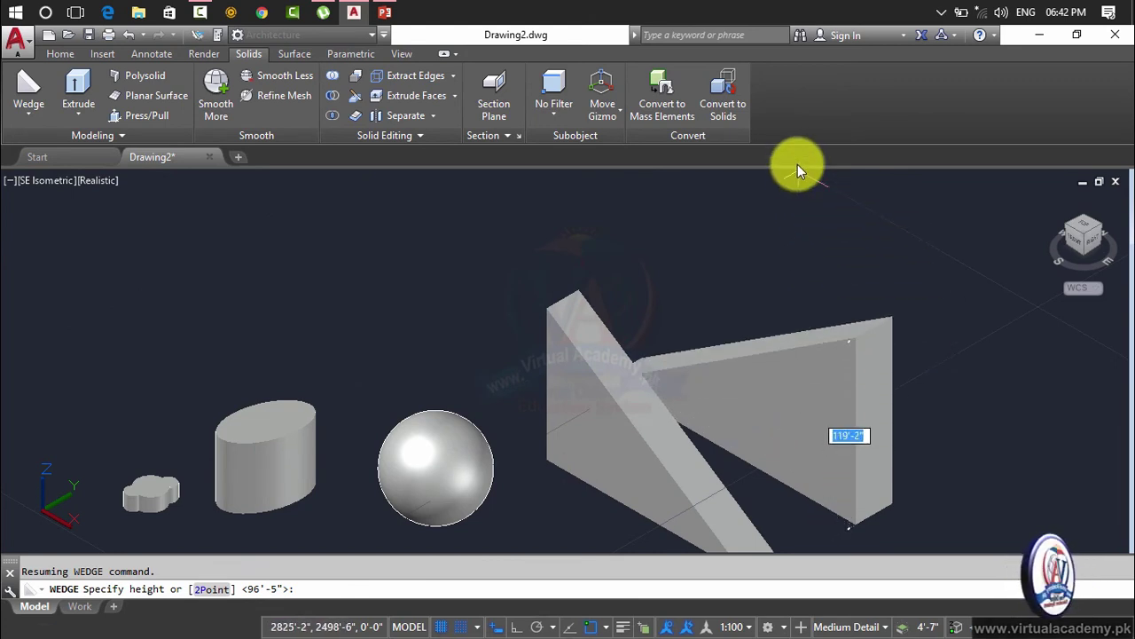
left_click(788, 193)
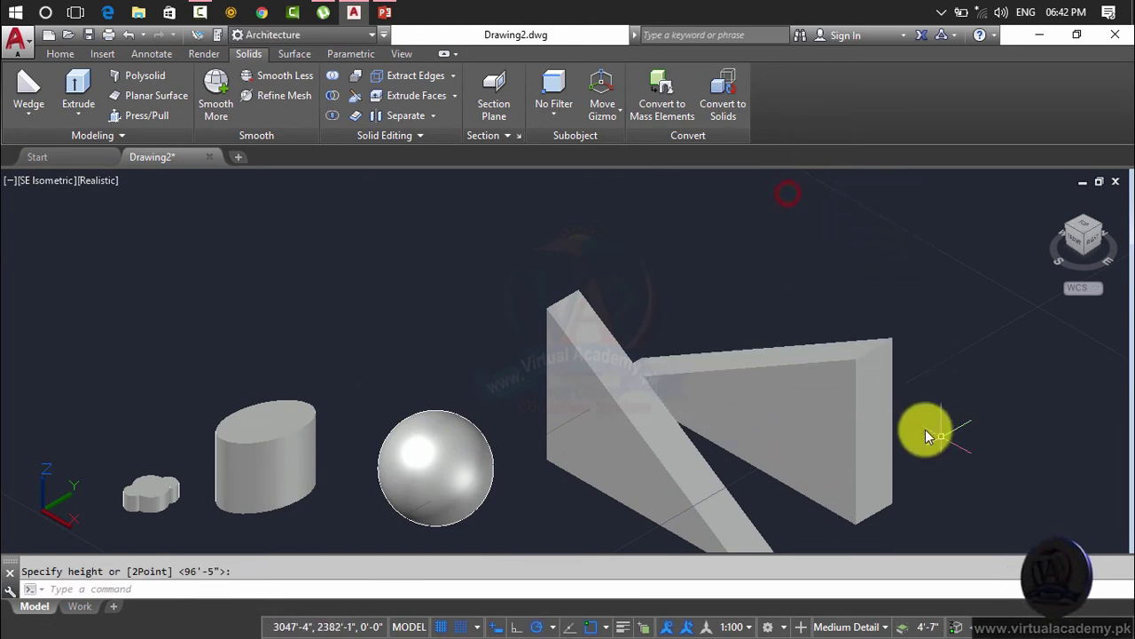
Step: Create a torus in the empty area away from the other solids using the 2P option, with a freehand diameter and a tube radius of 12'
scroll(848, 397, "down", 3)
left_click(28, 110)
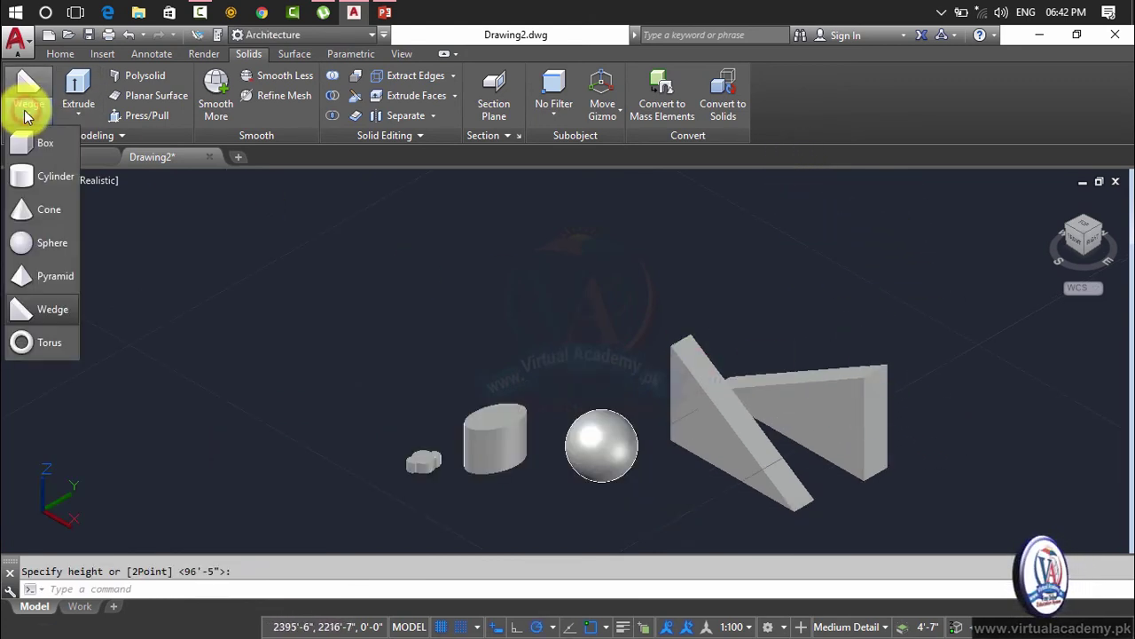
left_click(36, 345)
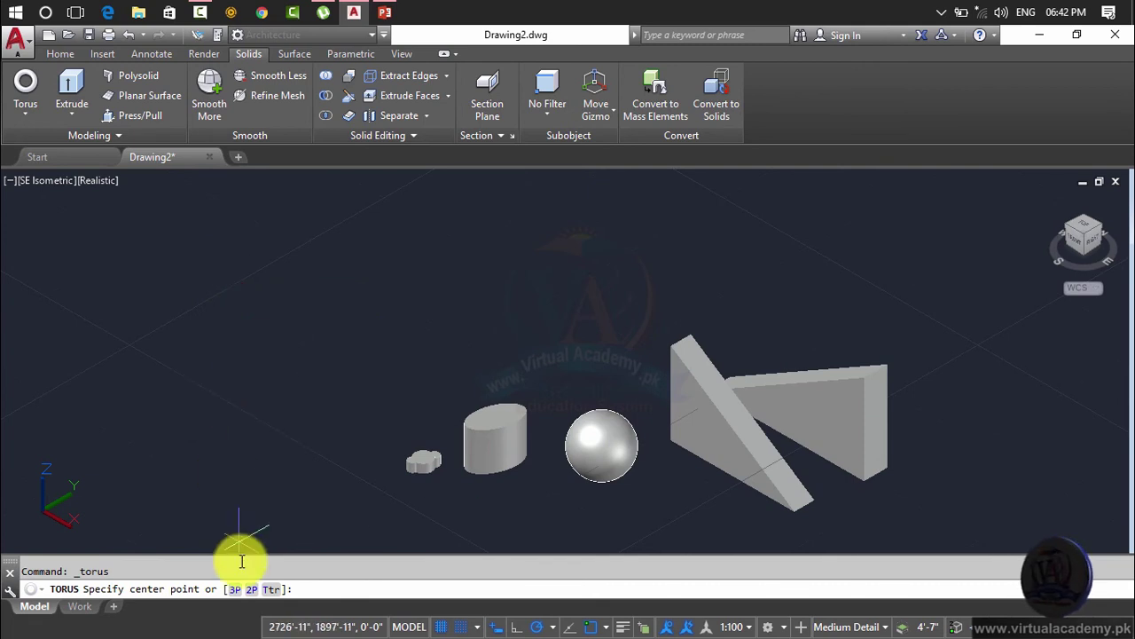
left_click(252, 589)
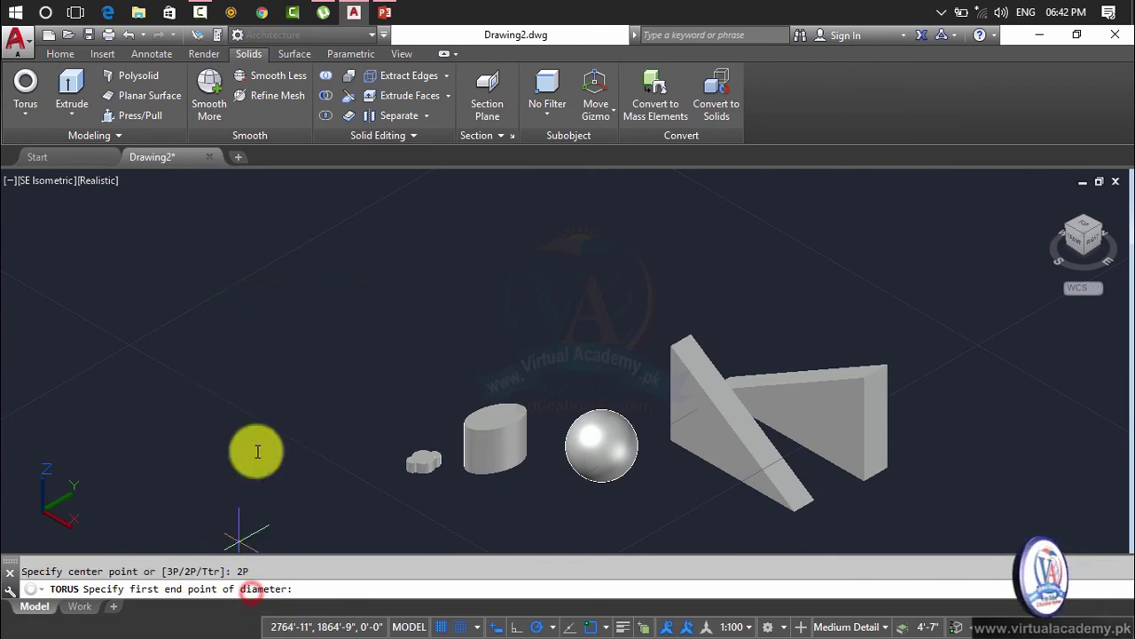
left_click(215, 296)
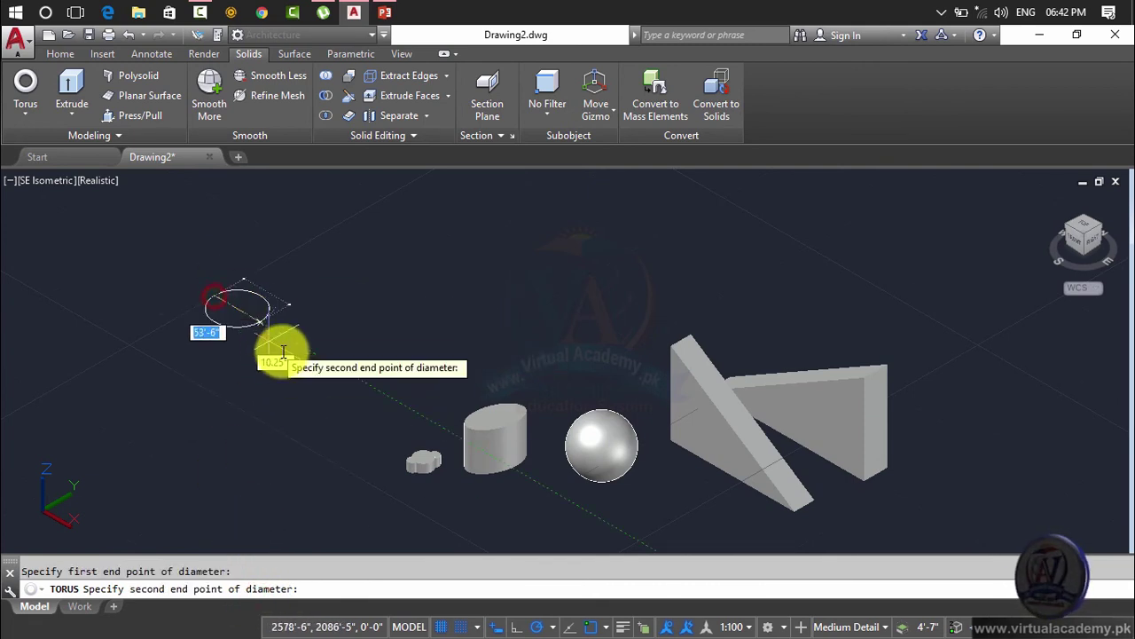
left_click(305, 343)
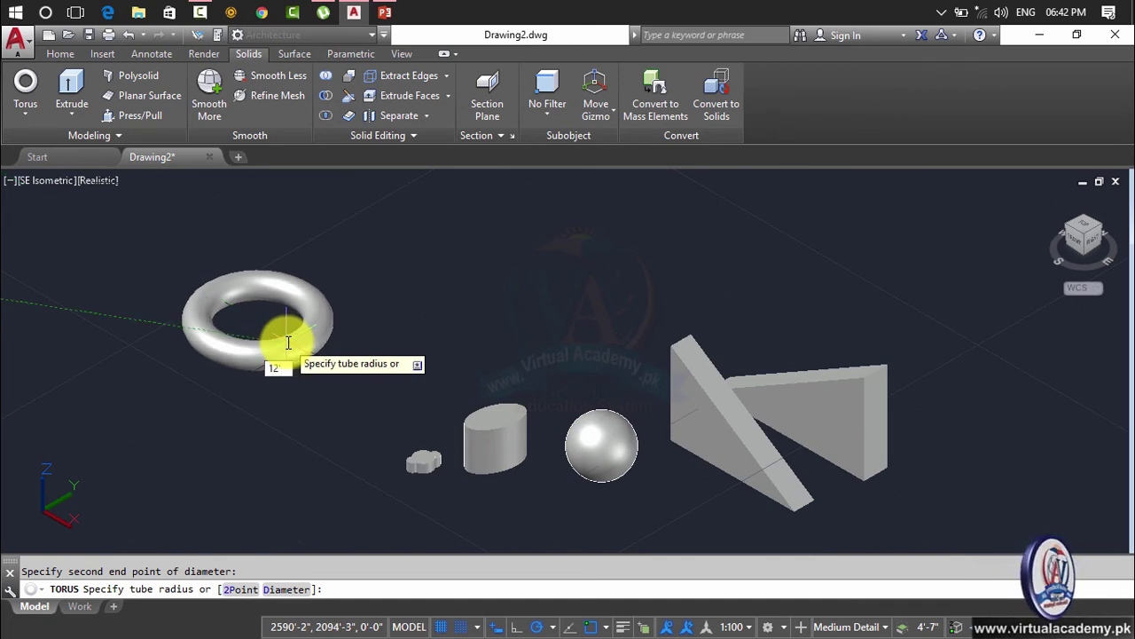
key("Return")
Step: Delete all the solids in the drawing together
scroll(330, 321, "up", 4)
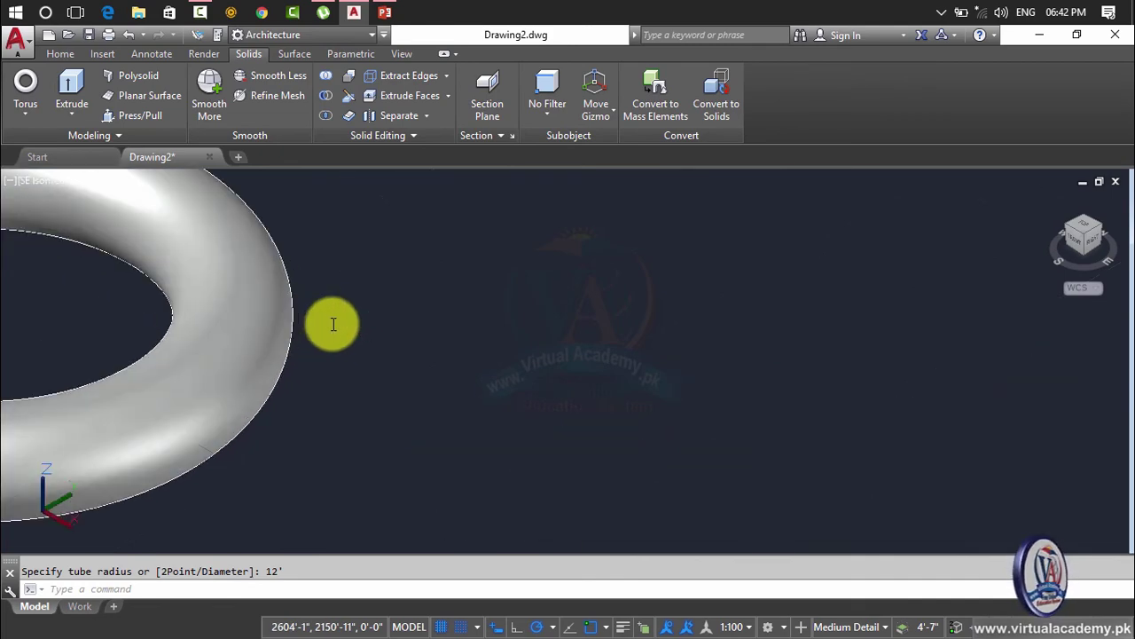
scroll(330, 328, "down", 6)
left_click(853, 270)
left_click(152, 461)
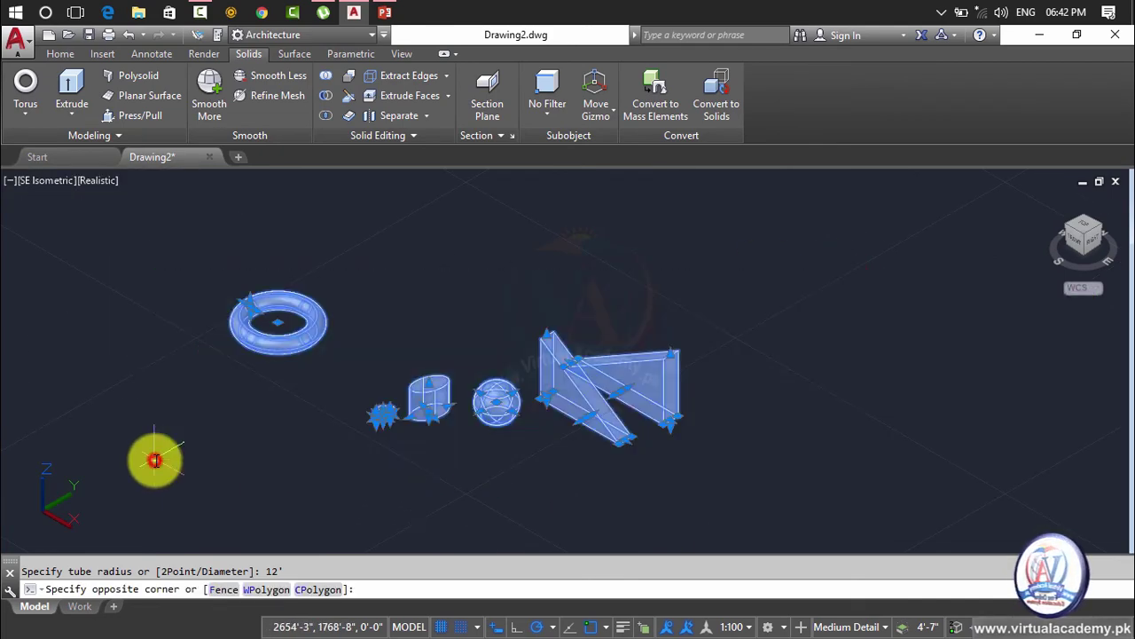
key("Delete")
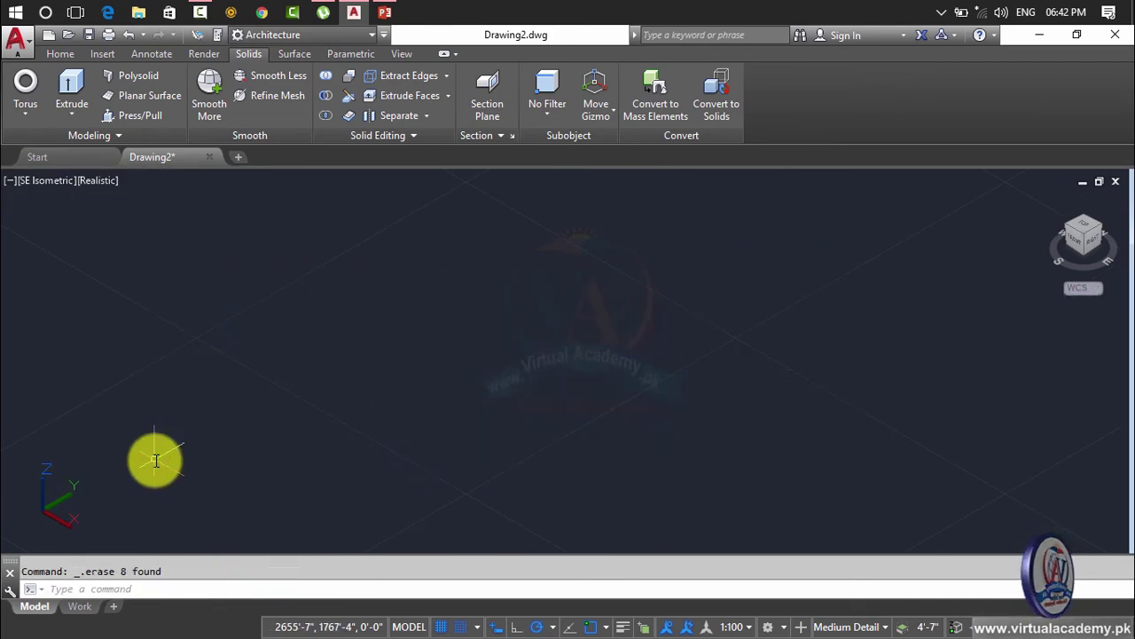